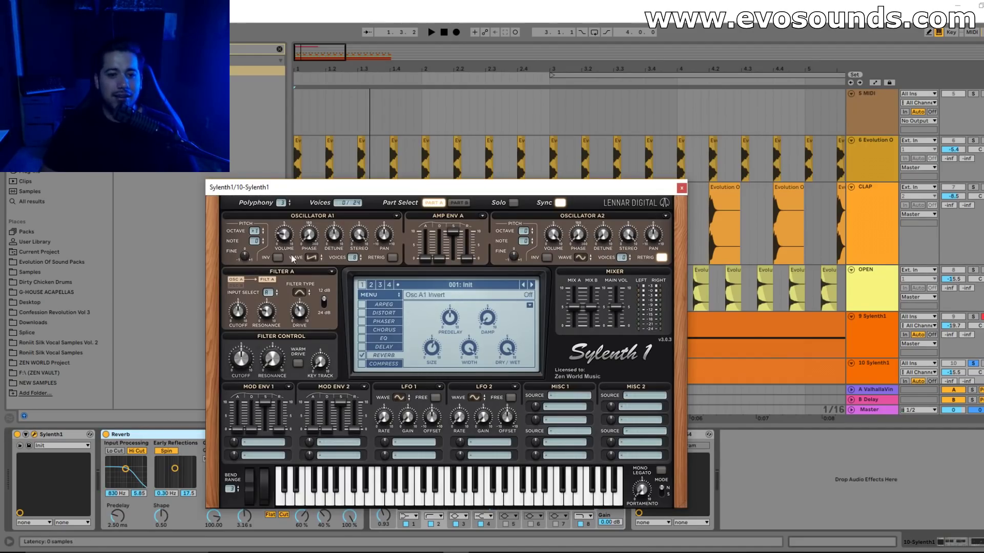
# Close the Sylenth1 plug-in window, turn off the track solo and play the full arrangement from the start.
pyautogui.click(681, 188)
pyautogui.press('space')
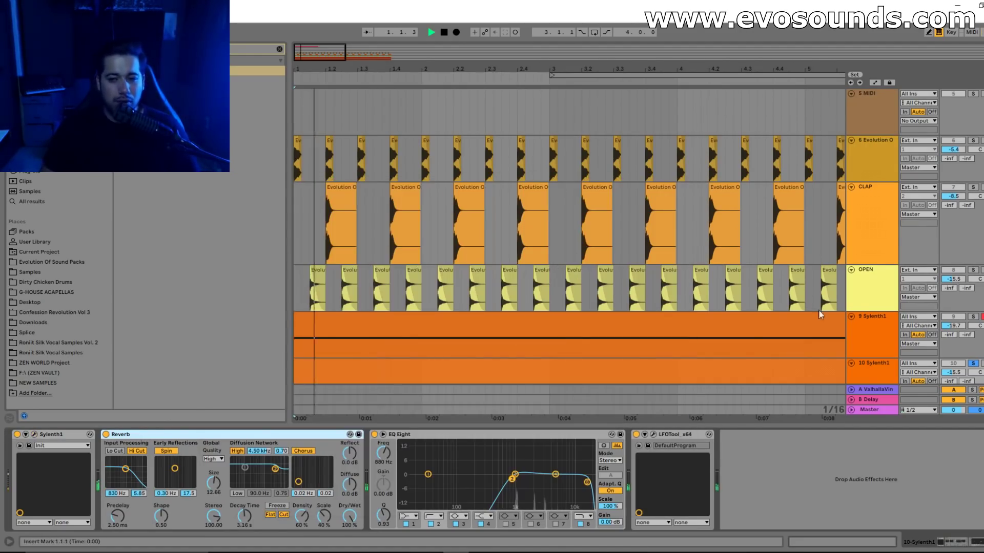
pyautogui.click(975, 317)
pyautogui.click(975, 318)
pyautogui.press('space')
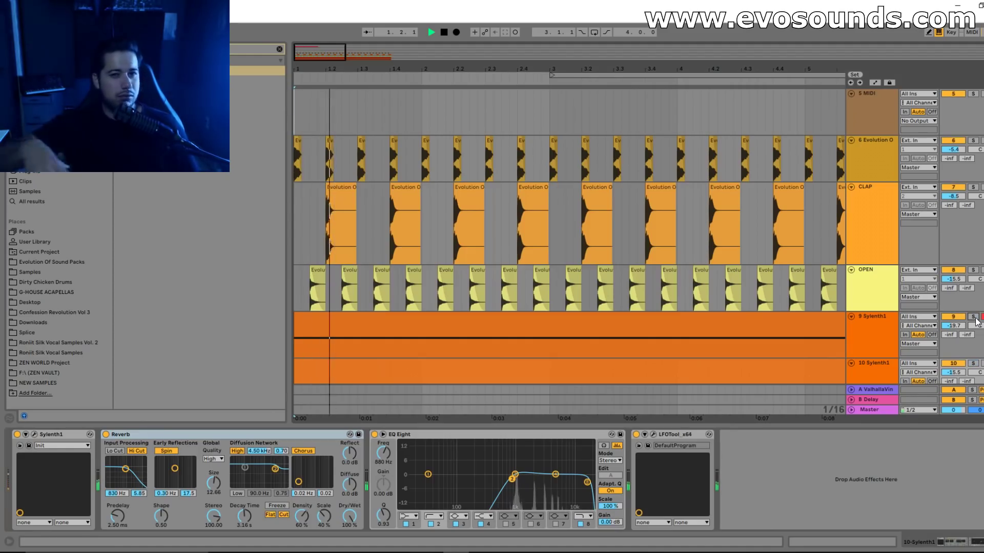
# Stop playback and audition the 2, 3 and 4 Serum_x64 tracks, arming each in turn.
pyautogui.scroll(8, 892, 153)
pyautogui.press('space')
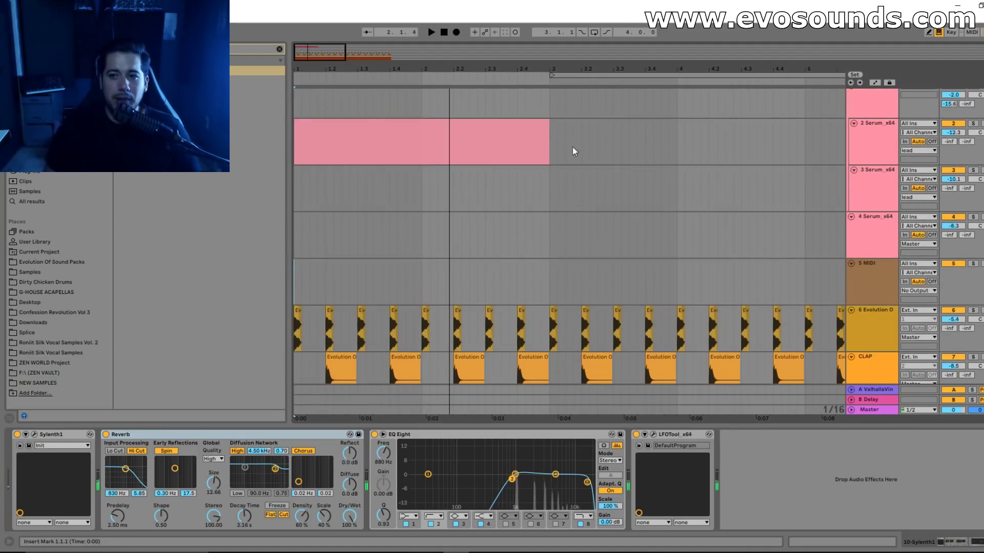
pyautogui.click(892, 132)
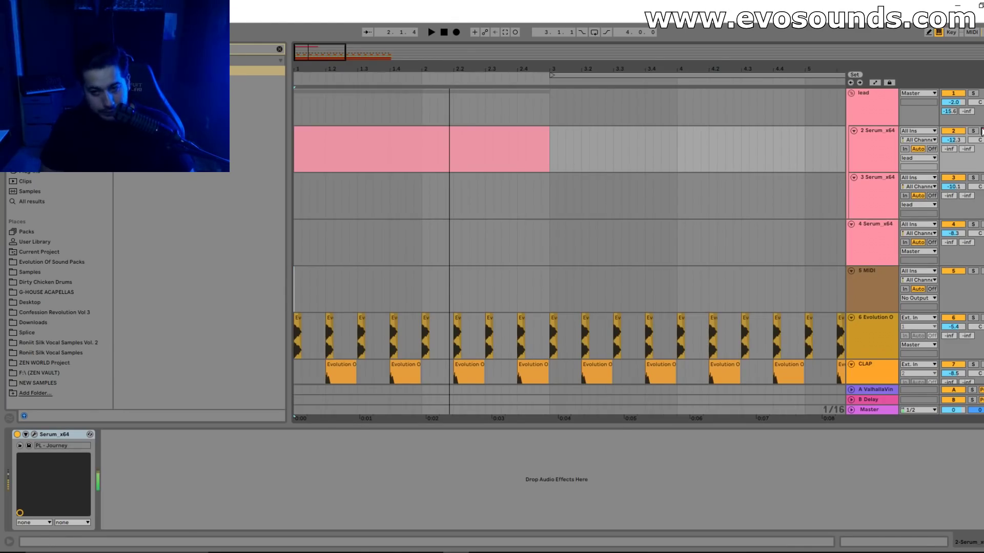
pyautogui.click(879, 179)
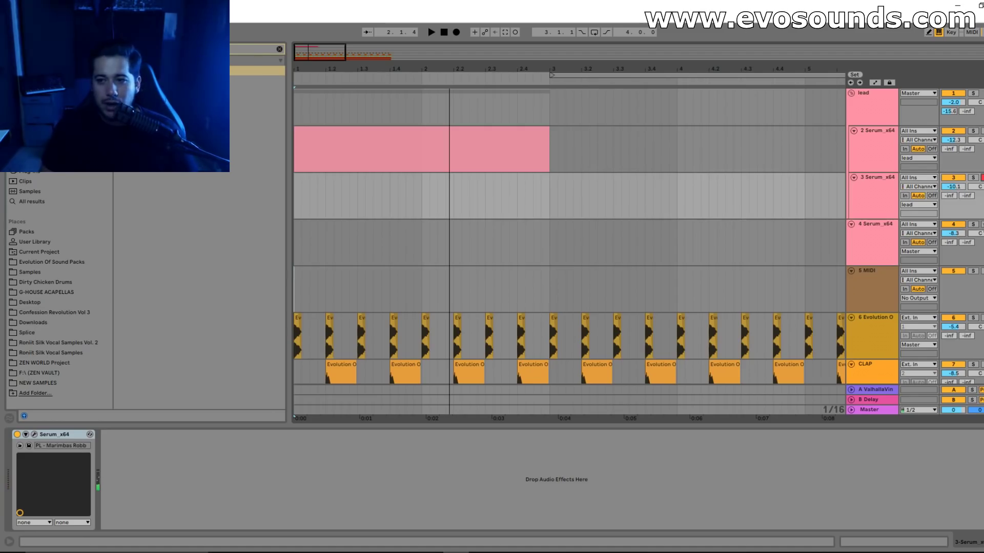
pyautogui.click(981, 229)
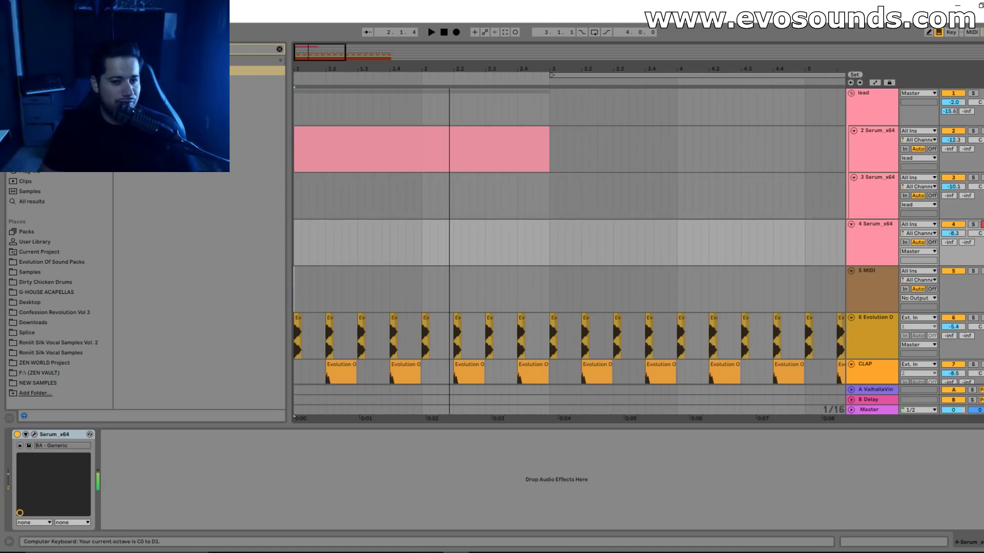
# Open the empty two-bar clip on the 2 Serum_x64 track in an enlarged note editor and enter a one-beat F0 note at 1.1.
pyautogui.hotkey('ctrl', 'shift', 'm')
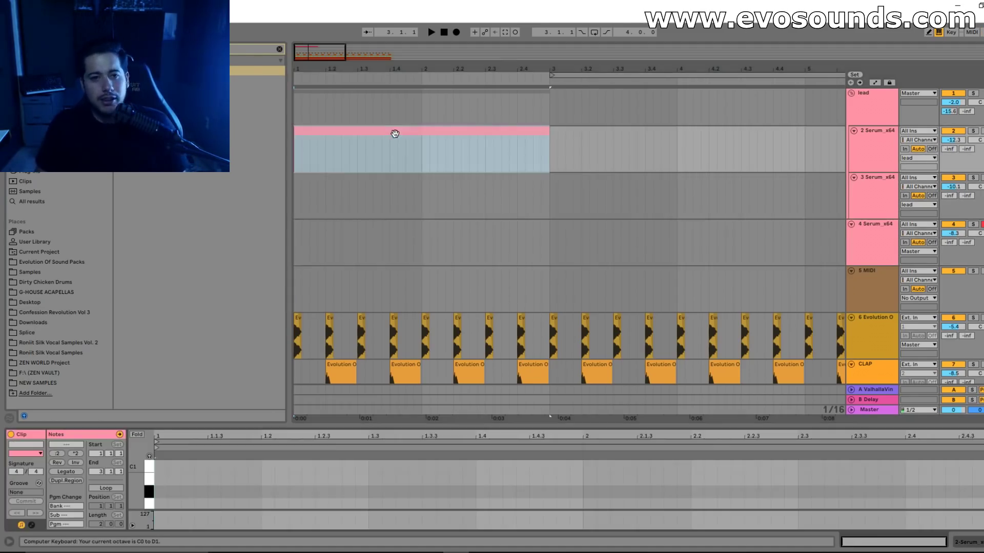
pyautogui.moveTo(378, 420); pyautogui.dragTo(425, 216)
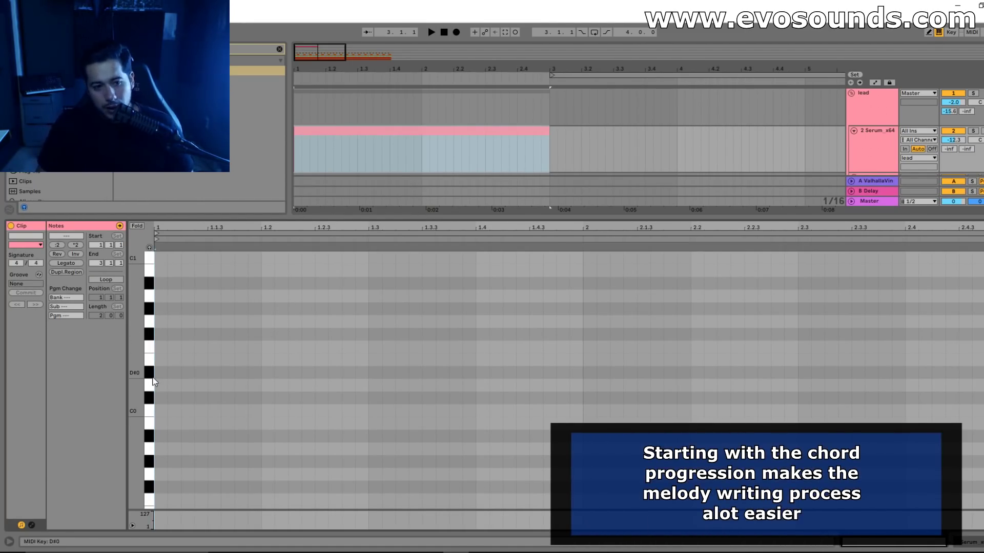
pyautogui.moveTo(165, 346); pyautogui.dragTo(258, 345)
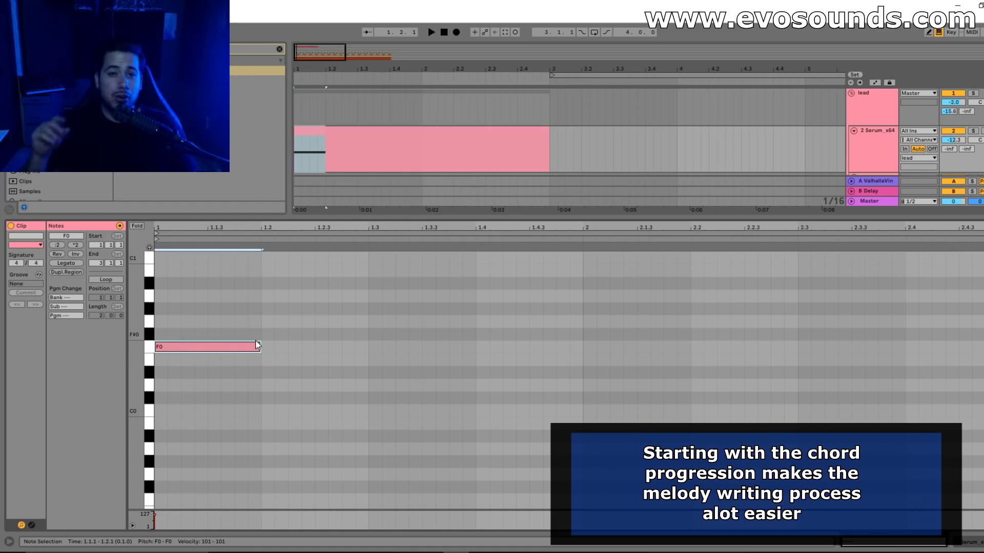
# Move the first note to C#0 and shorten it to half a beat, ending at 1.1.3.
pyautogui.moveTo(202, 299); pyautogui.dragTo(202, 382)
pyautogui.moveTo(189, 345); pyautogui.dragTo(191, 444)
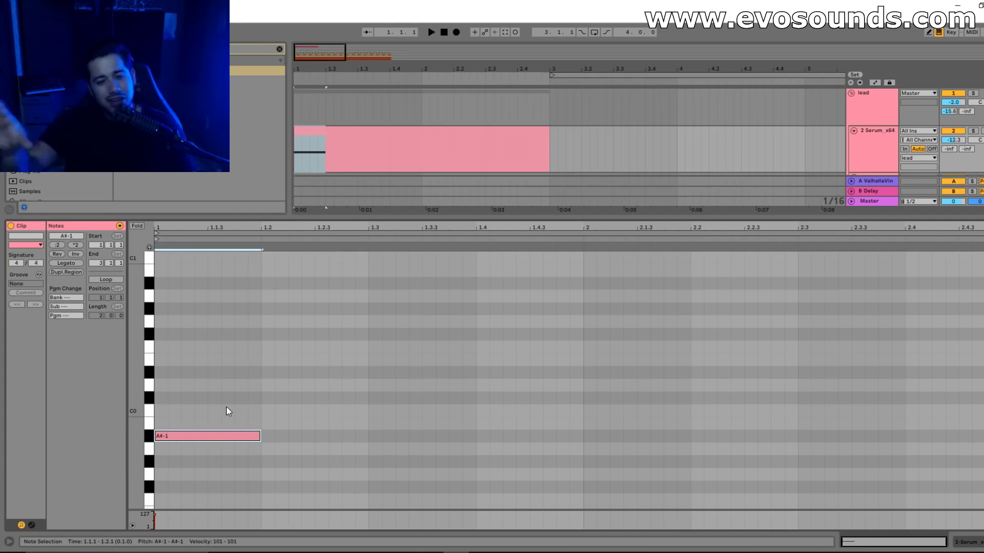
pyautogui.press('Up')
pyautogui.press('Up')
pyautogui.press('Up')
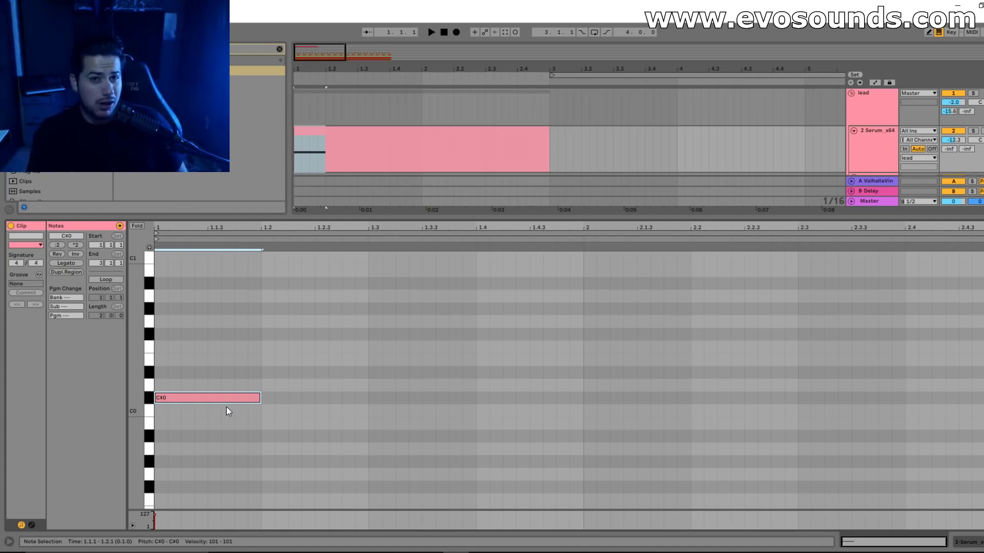
pyautogui.moveTo(221, 399); pyautogui.dragTo(188, 402)
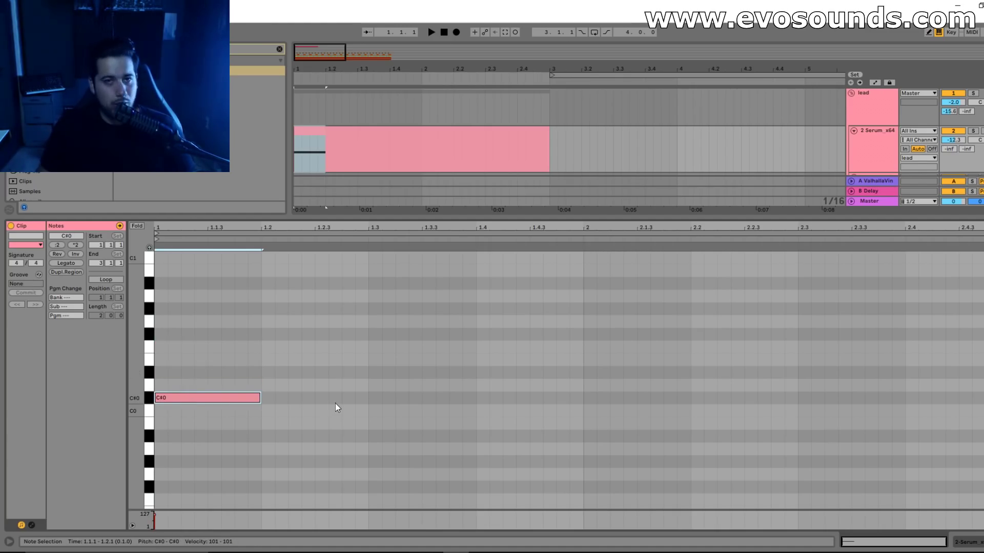
pyautogui.moveTo(260, 400); pyautogui.dragTo(192, 402)
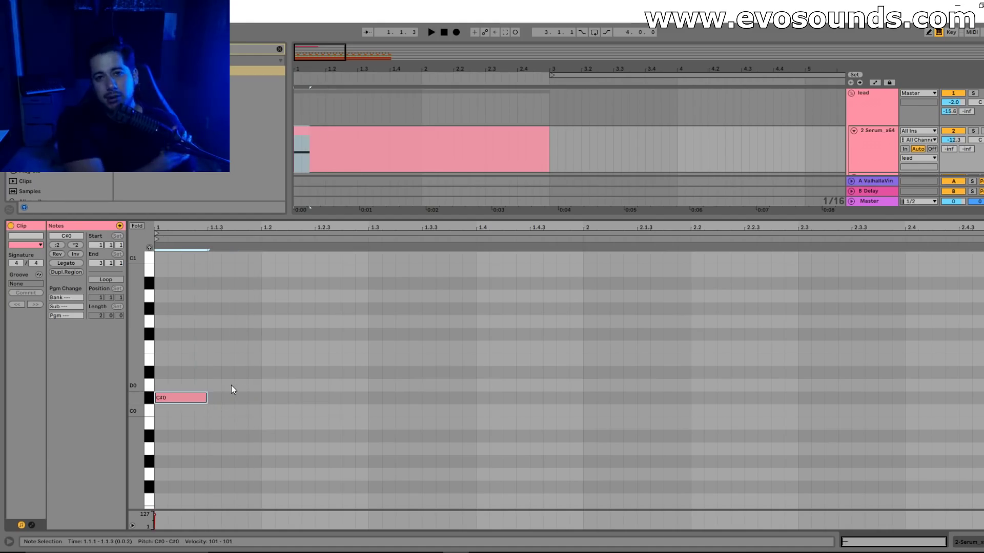
# Copy the C#0 note to 1.2.3, 1.3 and 1.4, playing the clip to check the rhythm.
pyautogui.press('space')
pyautogui.press('space')
pyautogui.press('space')
pyautogui.moveTo(184, 402); pyautogui.dragTo(470, 399)
pyautogui.press('space')
pyautogui.hotkey('ctrl', 'd')
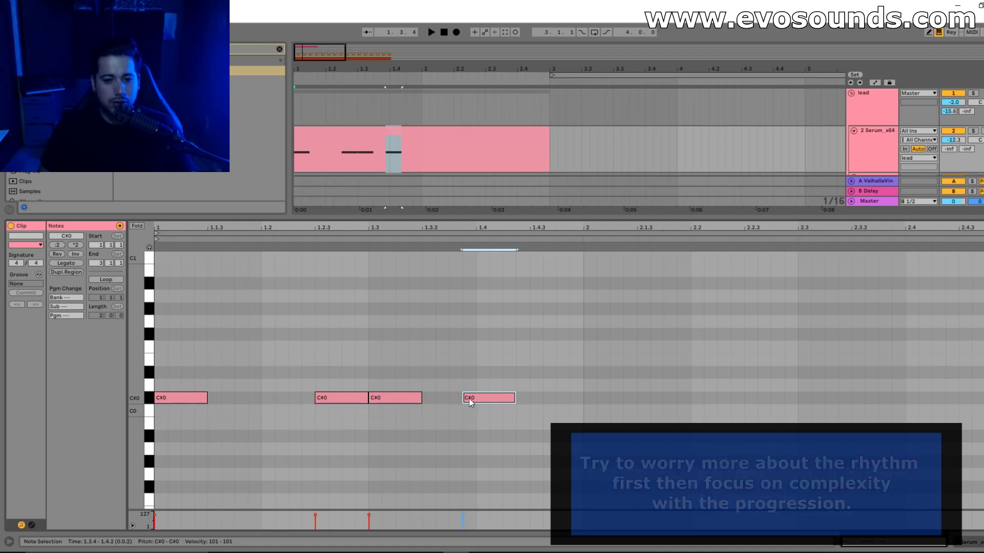
pyautogui.press('space')
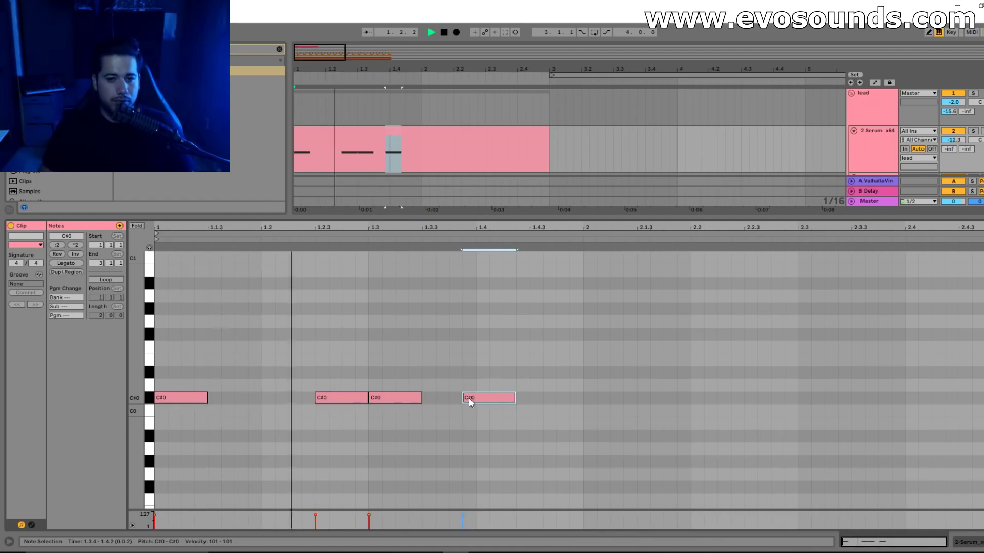
pyautogui.moveTo(469, 399)
pyautogui.mouseDown()
pyautogui.moveTo(454, 400)
pyautogui.moveTo(486, 397)
pyautogui.mouseUp()
pyautogui.press('space')
# Duplicate the last note as half-beat F0 notes at 1.4.4, 2.1.3 and 2.2.2, checking the rhythm in playback.
pyautogui.hotkey('ctrl', 'd')
pyautogui.moveTo(558, 399); pyautogui.dragTo(594, 355)
pyautogui.press('space')
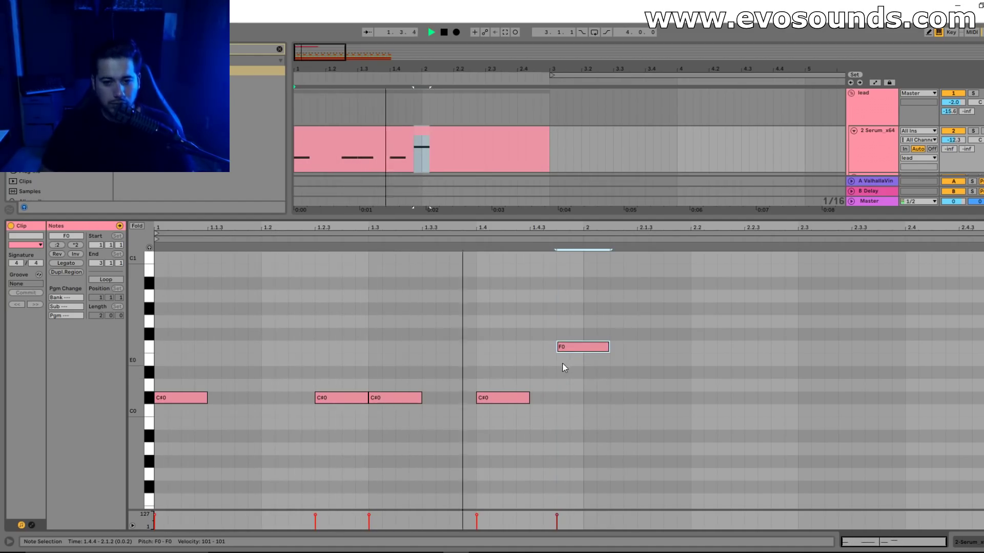
pyautogui.press('space')
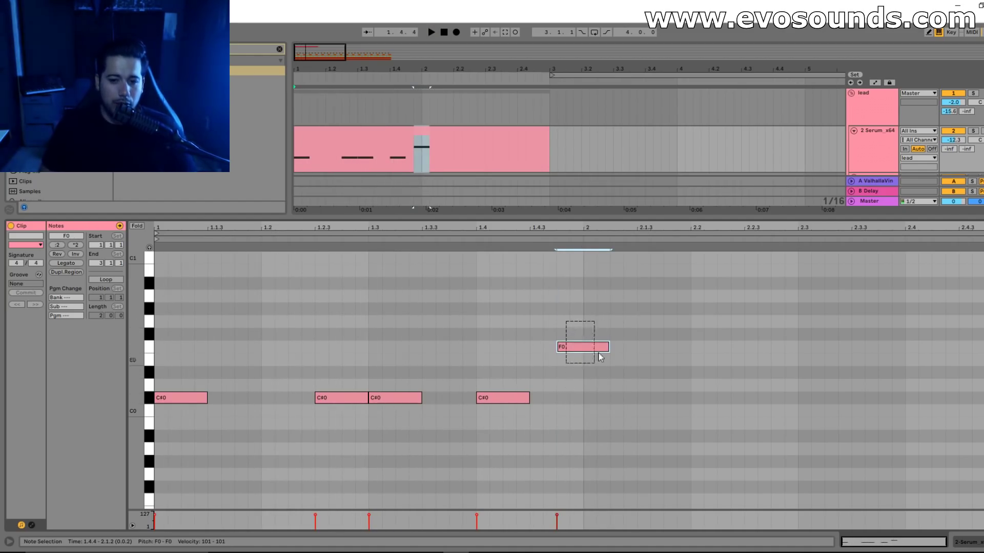
pyautogui.moveTo(621, 348); pyautogui.dragTo(649, 348)
pyautogui.press('space')
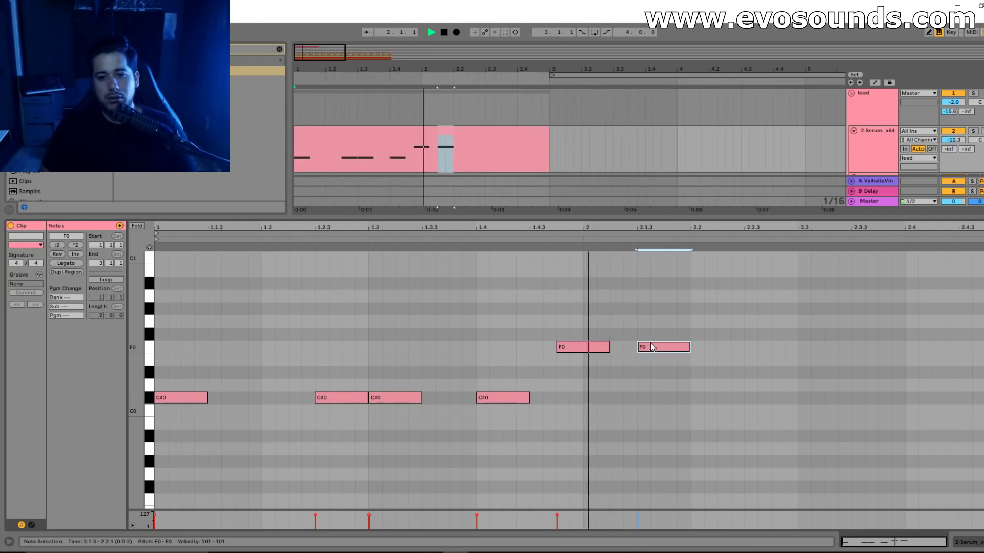
pyautogui.press('space')
pyautogui.hotkey('ctrl', 'd')
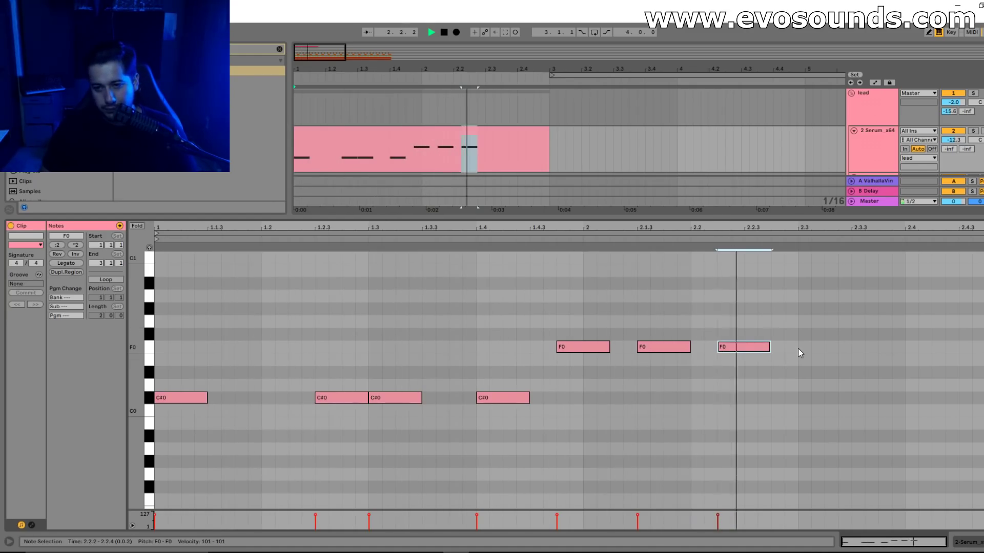
# Complete the second bar with F0 notes at 2.3, 2.4 and 2.4.3, and play the pattern.
pyautogui.press('space')
pyautogui.hotkey('ctrl', 'd')
pyautogui.click(545, 246)
pyautogui.press('space')
pyautogui.press('space')
pyautogui.click(849, 348)
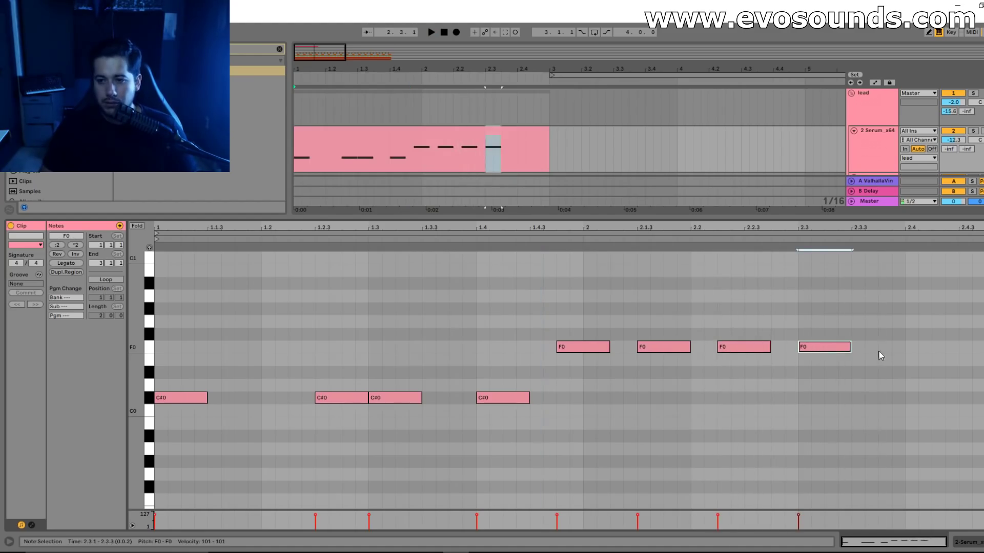
pyautogui.moveTo(911, 348); pyautogui.dragTo(938, 349)
pyautogui.hotkey('ctrl', 'd')
pyautogui.click(899, 239)
pyautogui.press('space')
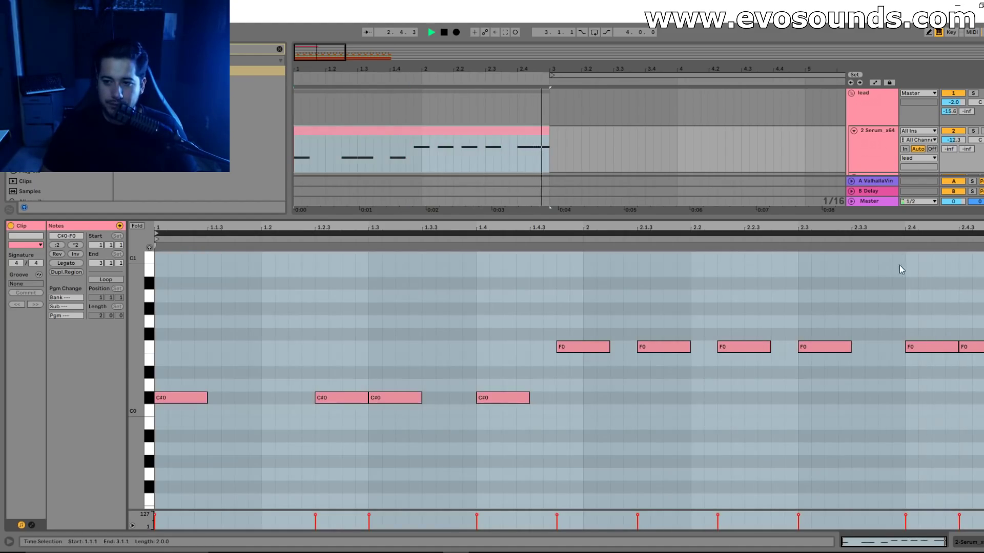
# Duplicate the two-bar clip to bar 3 and raise the copy's C#0 notes to G#0.
pyautogui.click(397, 131)
pyautogui.hotkey('ctrl', 'd')
pyautogui.moveTo(561, 458); pyautogui.dragTo(170, 373)
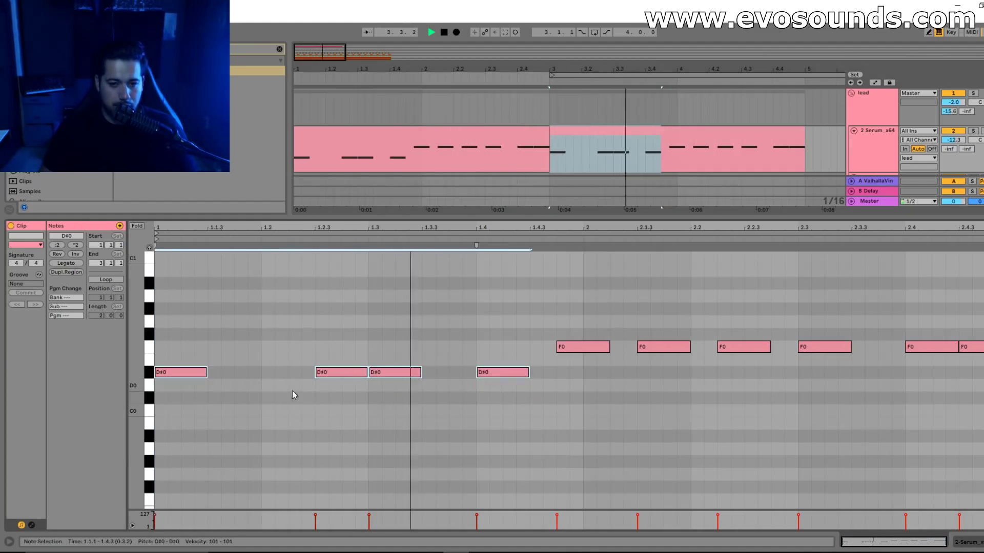
pyautogui.click(185, 387)
pyautogui.press('space')
pyautogui.moveTo(207, 379); pyautogui.dragTo(199, 310)
pyautogui.press('space')
# Play through both clips and lower all the F0 notes in the second clip to D#0.
pyautogui.click(437, 140)
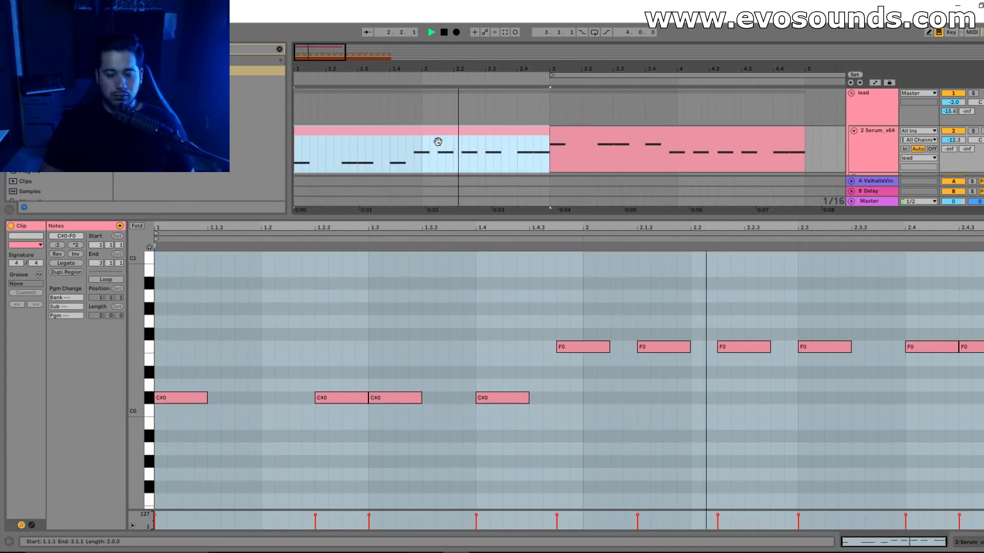
pyautogui.click(584, 147)
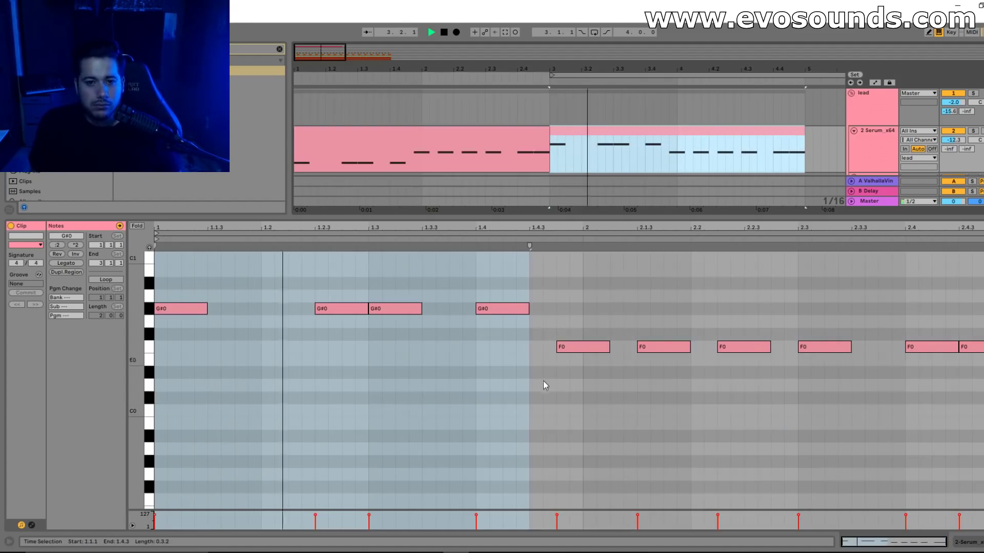
pyautogui.press('space')
pyautogui.moveTo(982, 300); pyautogui.dragTo(597, 380)
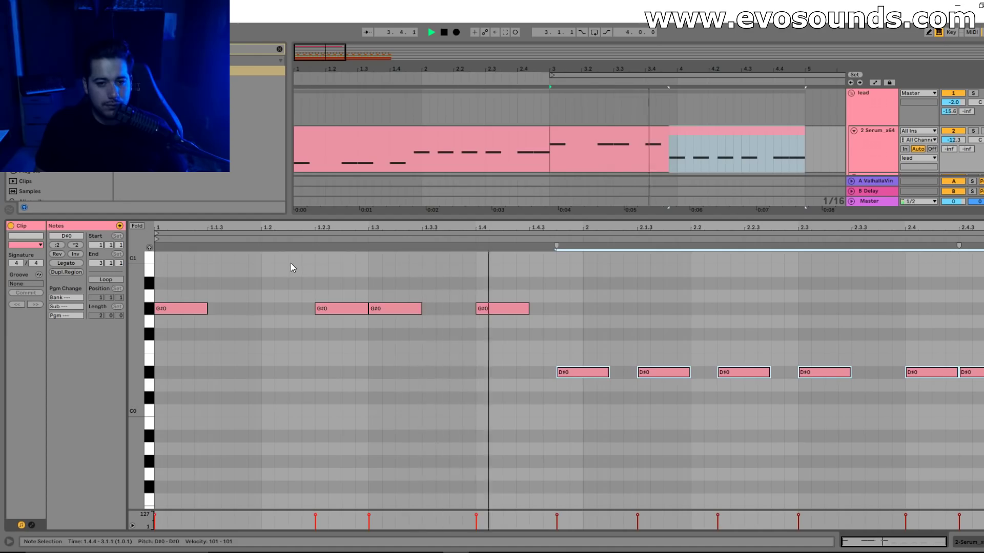
pyautogui.click(889, 353)
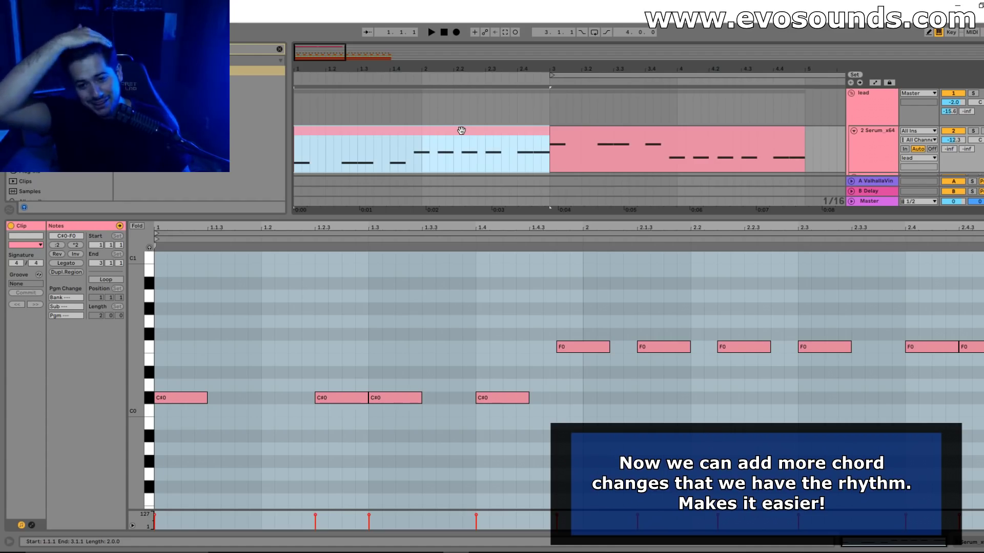
# Try raising the first clip's C#0 notes at 1.3 and 1.4 to G#0, with F0 as an alternative for the note at 1.3.
pyautogui.click(353, 336)
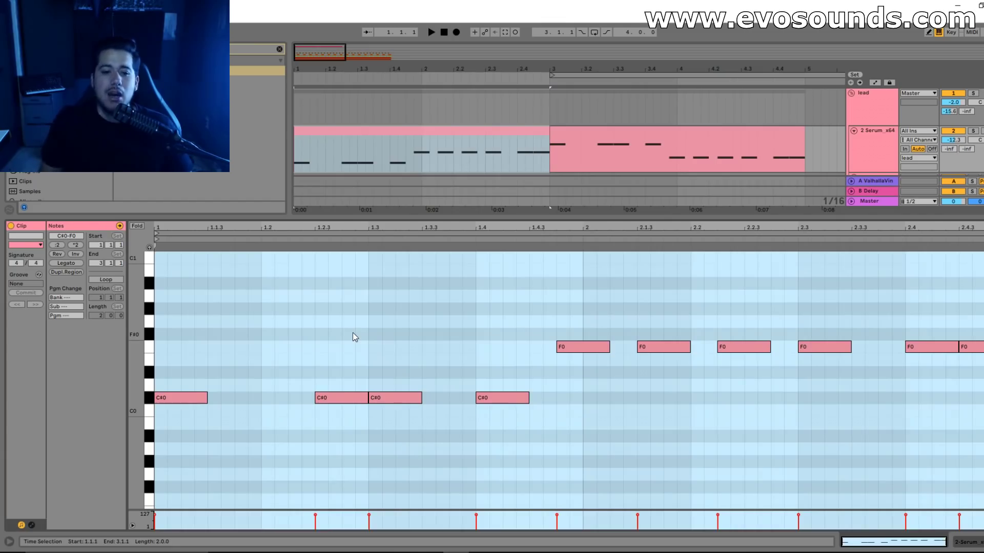
pyautogui.moveTo(346, 338); pyautogui.dragTo(202, 428)
pyautogui.moveTo(411, 352); pyautogui.dragTo(544, 454)
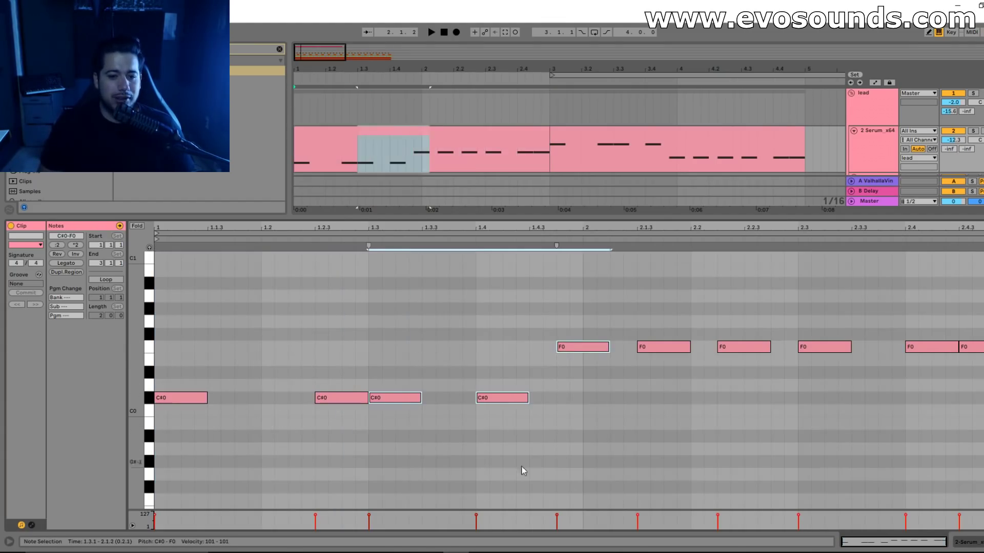
pyautogui.scroll(2, 398, 454)
pyautogui.moveTo(379, 453); pyautogui.dragTo(381, 361)
pyautogui.press('space')
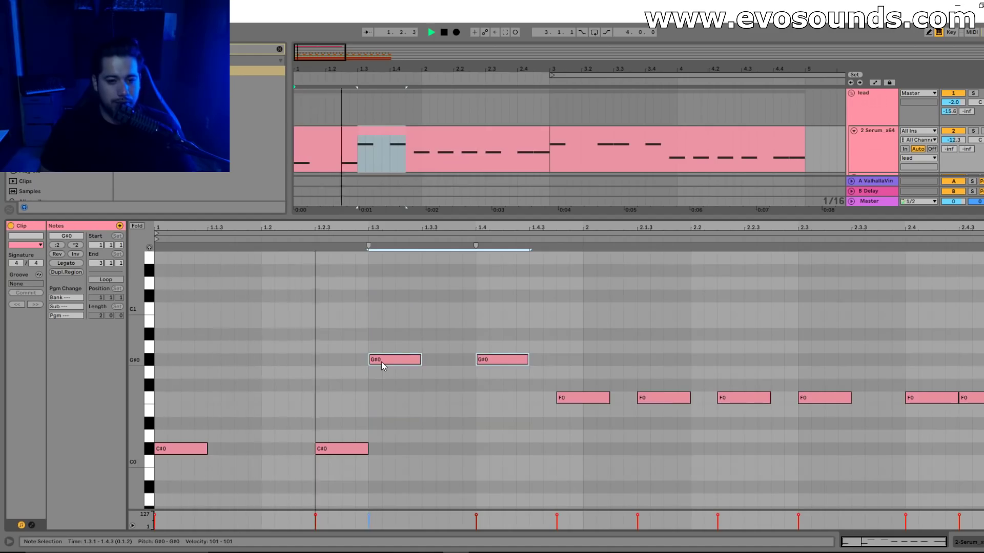
pyautogui.press('space')
pyautogui.click(389, 362)
pyautogui.moveTo(390, 365); pyautogui.dragTo(393, 398)
pyautogui.press('space')
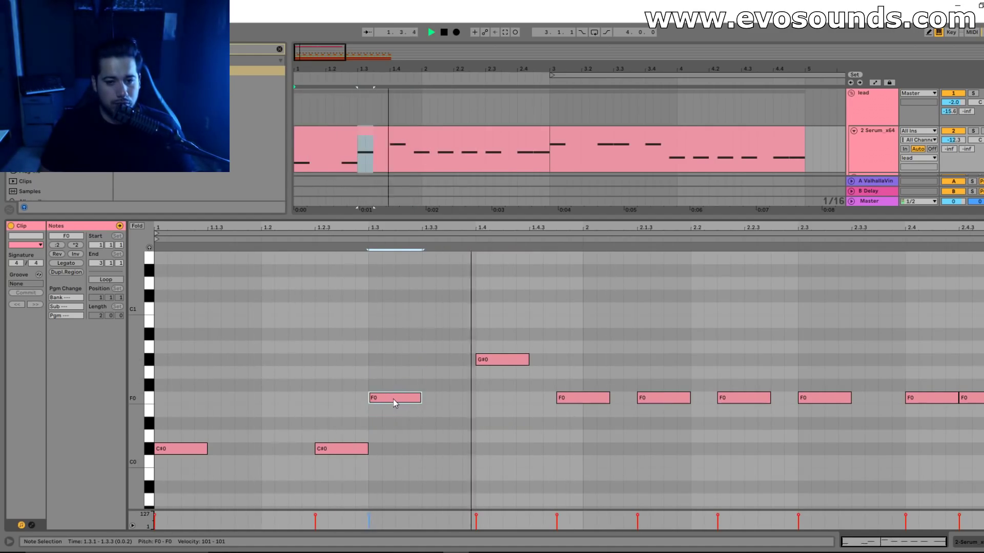
pyautogui.press('space')
# Set the first clip's notes at 1.3 and 1.4 to D#0 and raise its last two notes at 2.4 and 2.4.3 to G#0.
pyautogui.moveTo(410, 398); pyautogui.dragTo(415, 423)
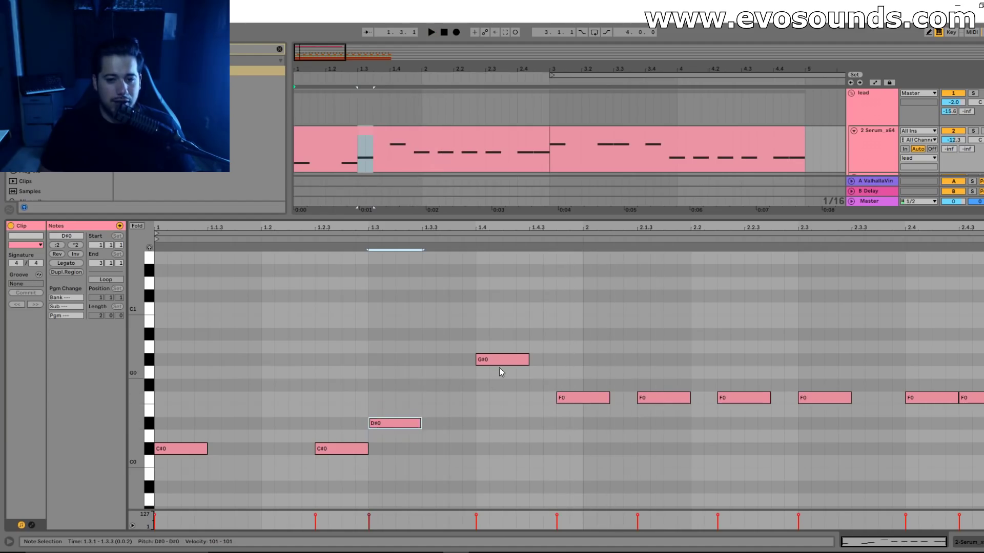
pyautogui.moveTo(501, 359); pyautogui.dragTo(501, 423)
pyautogui.press('space')
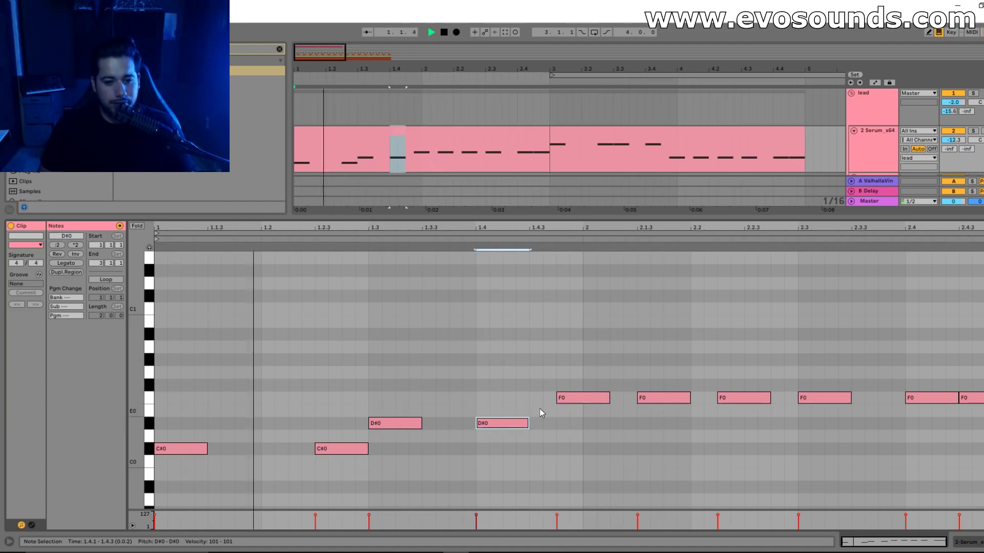
pyautogui.press('space')
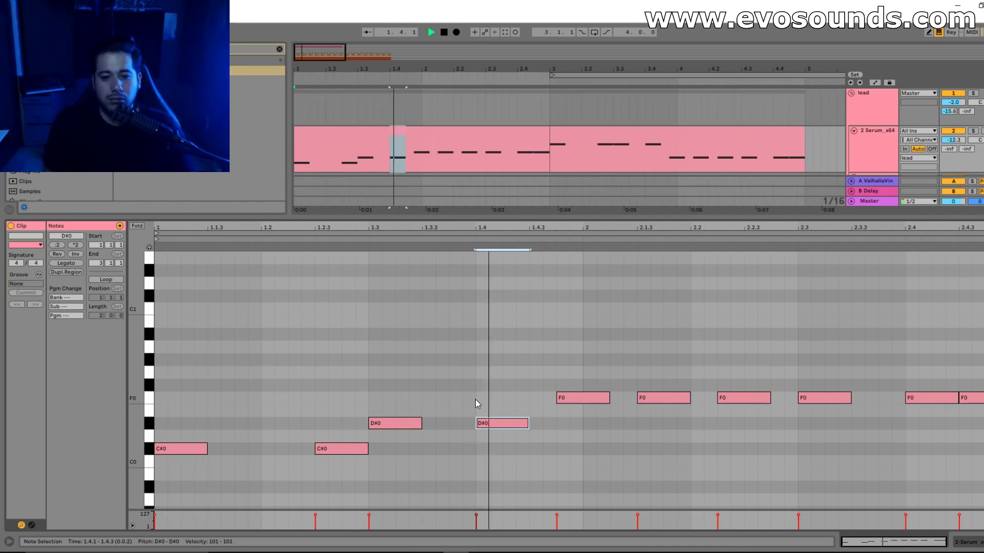
pyautogui.press('space')
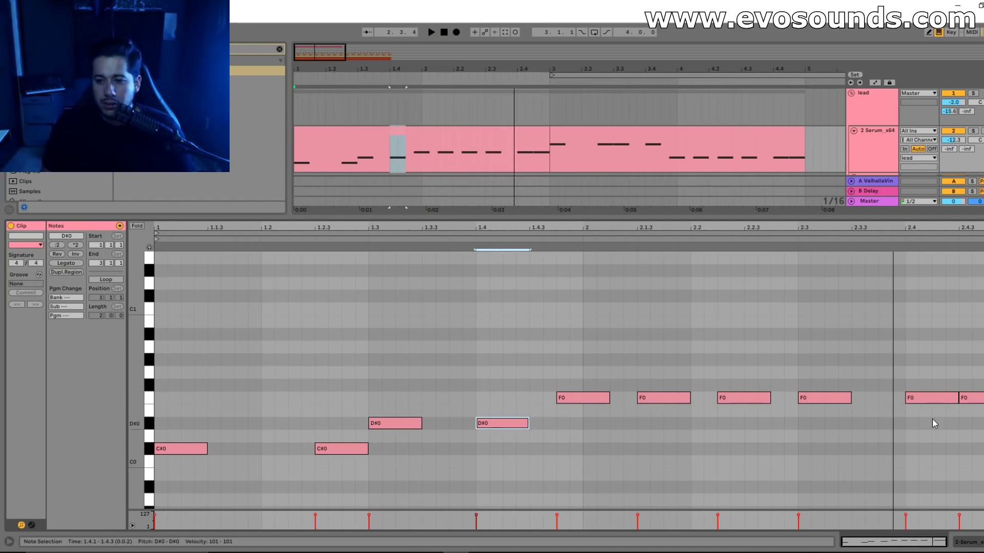
pyautogui.moveTo(944, 401); pyautogui.dragTo(928, 361)
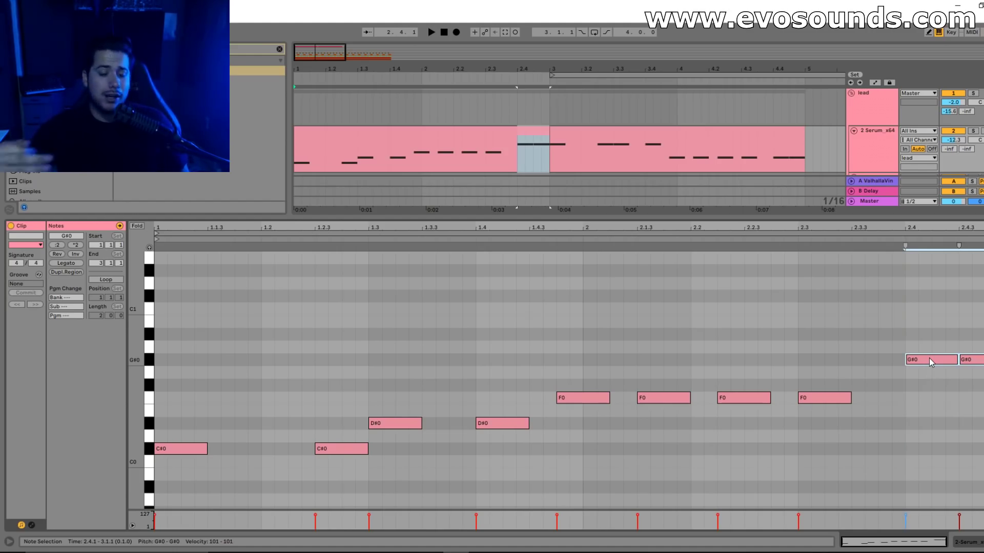
# Try stacking G#0 and C1 above the first clip's F0 note at 2.3 and delete both added notes.
pyautogui.moveTo(365, 471); pyautogui.dragTo(170, 389)
pyautogui.moveTo(313, 432); pyautogui.dragTo(853, 367)
pyautogui.moveTo(891, 375); pyautogui.dragTo(982, 336)
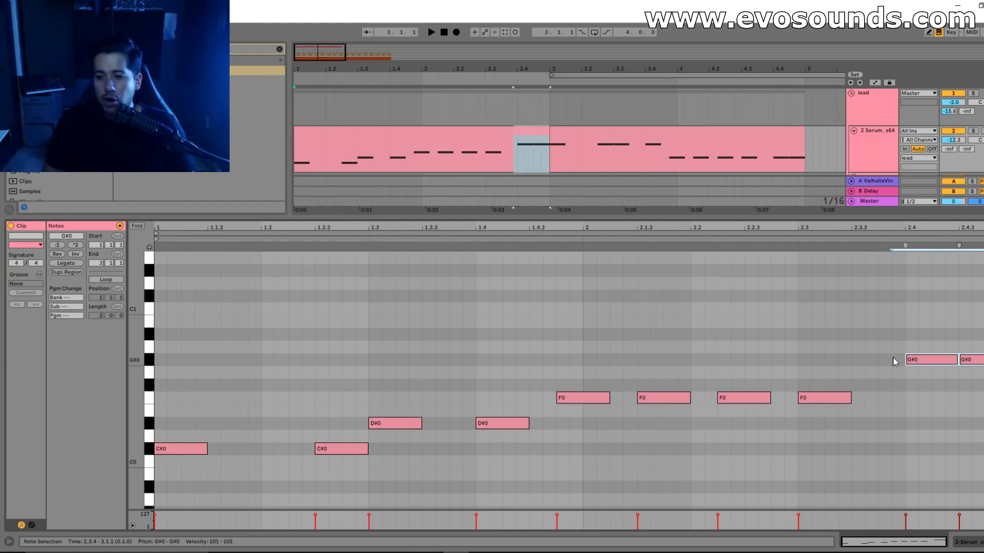
pyautogui.moveTo(896, 343); pyautogui.dragTo(983, 392)
pyautogui.moveTo(823, 398); pyautogui.dragTo(823, 359)
pyautogui.moveTo(823, 359); pyautogui.dragTo(824, 307)
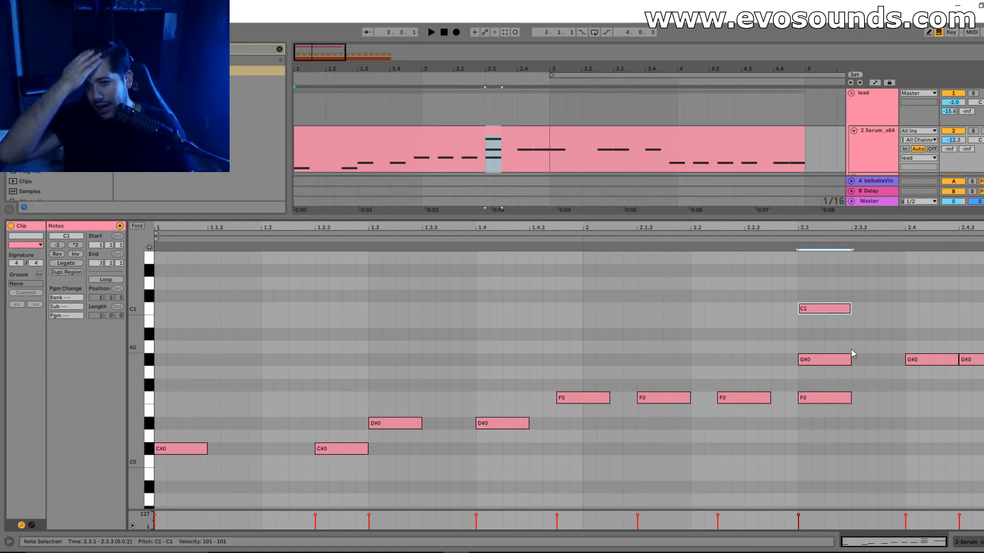
pyautogui.click(819, 363)
pyautogui.moveTo(822, 378); pyautogui.dragTo(834, 281)
pyautogui.press('Delete')
pyautogui.moveTo(873, 403); pyautogui.dragTo(983, 359)
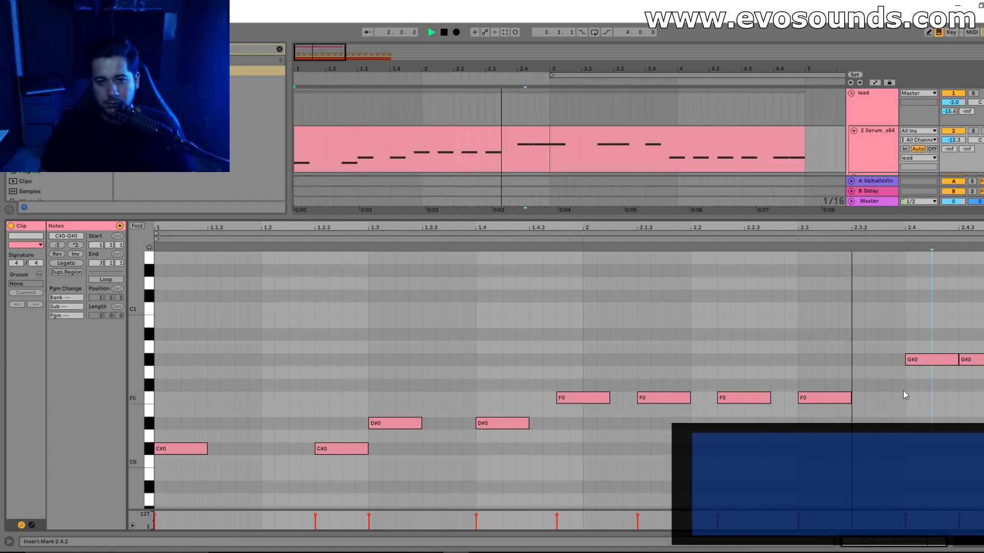
# Try another pitch for the second clip's first two G#0 notes and play the progression from the start.
pyautogui.click(564, 134)
pyautogui.press('space')
pyautogui.moveTo(174, 372); pyautogui.dragTo(358, 305)
pyautogui.moveTo(193, 309); pyautogui.dragTo(189, 351)
pyautogui.press('space')
pyautogui.press('space')
pyautogui.moveTo(187, 349); pyautogui.dragTo(186, 310)
pyautogui.press('space')
pyautogui.press('space')
pyautogui.press('space')
pyautogui.click(481, 131)
pyautogui.press('space')
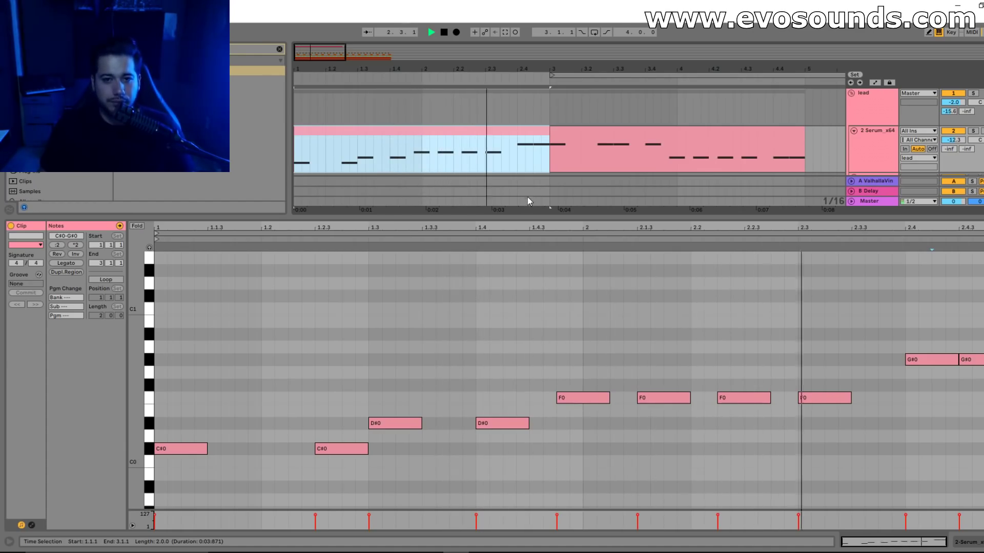
# Raise the second clip's first two notes to C1 and its notes at 1.3 and 1.4 to A#0.
pyautogui.click(566, 131)
pyautogui.press('space')
pyautogui.click(252, 362)
pyautogui.moveTo(182, 385); pyautogui.dragTo(334, 339)
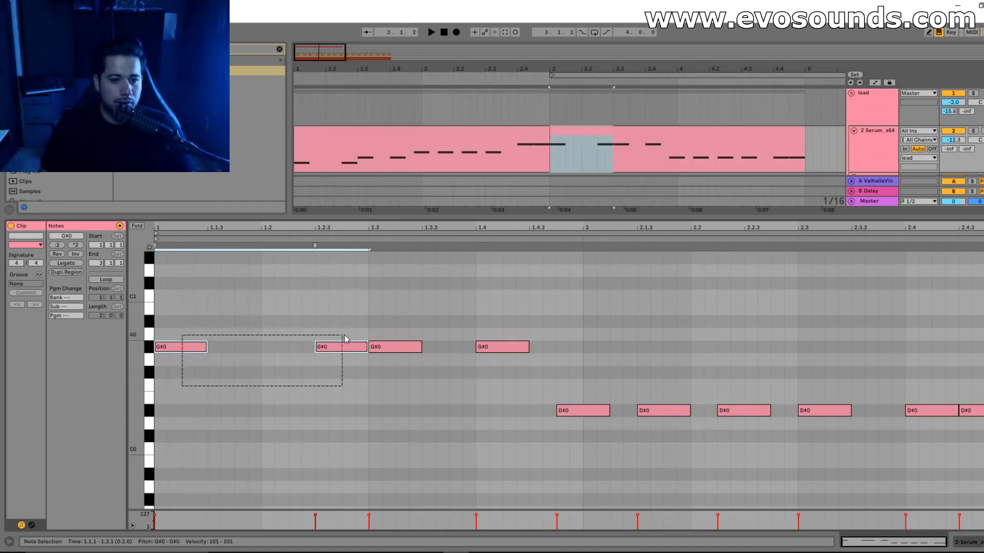
pyautogui.moveTo(199, 349); pyautogui.dragTo(198, 298)
pyautogui.press('space')
pyautogui.click(396, 365)
pyautogui.moveTo(395, 361); pyautogui.dragTo(399, 323)
pyautogui.click(330, 245)
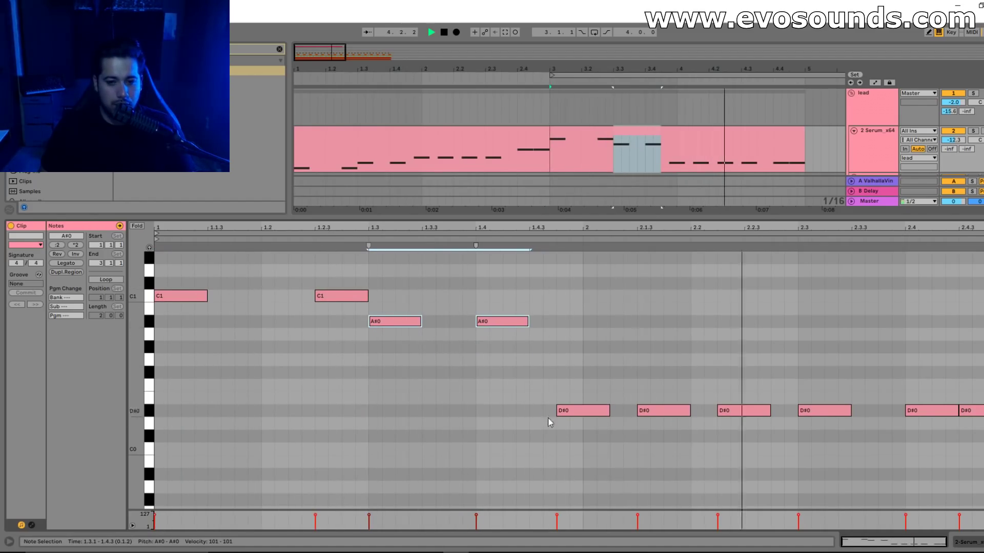
# Raise all of the second clip's D#0 notes to F0 and play the change.
pyautogui.moveTo(520, 370); pyautogui.dragTo(981, 424)
pyautogui.press('space')
pyautogui.moveTo(589, 410); pyautogui.dragTo(590, 385)
pyautogui.press('space')
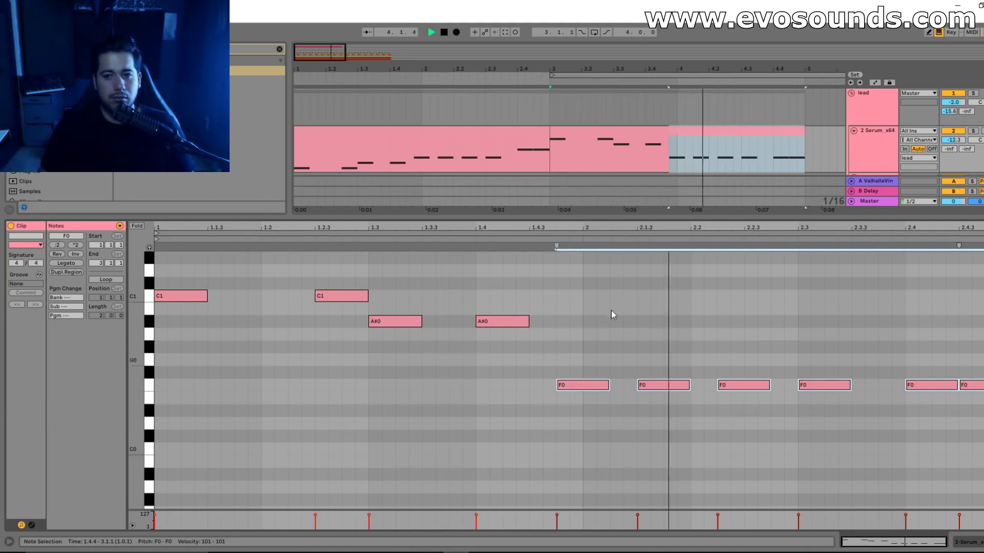
pyautogui.click(550, 156)
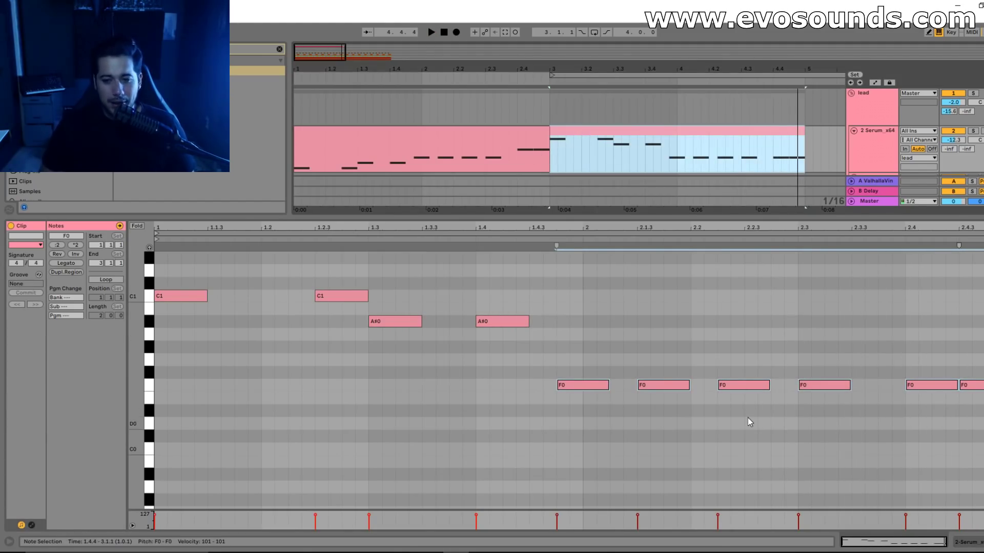
# Lower the second clip's last two notes, at 2.4 and 2.4.3, to D#0 and play the clip.
pyautogui.scroll(2, 748, 418)
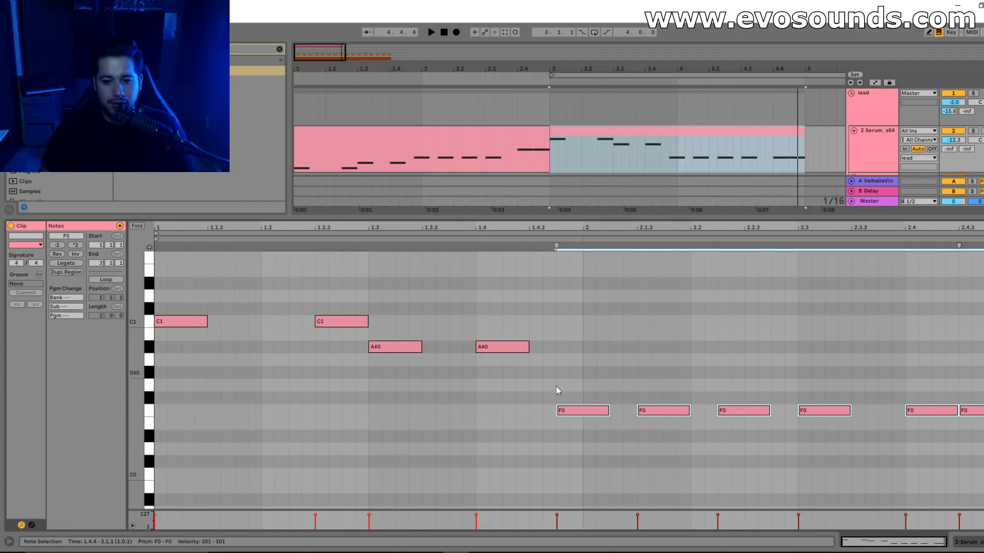
pyautogui.moveTo(915, 432); pyautogui.dragTo(964, 406)
pyautogui.press('Up')
pyautogui.press('Up')
pyautogui.press('Up')
pyautogui.moveTo(913, 375); pyautogui.dragTo(913, 433)
pyautogui.click(692, 234)
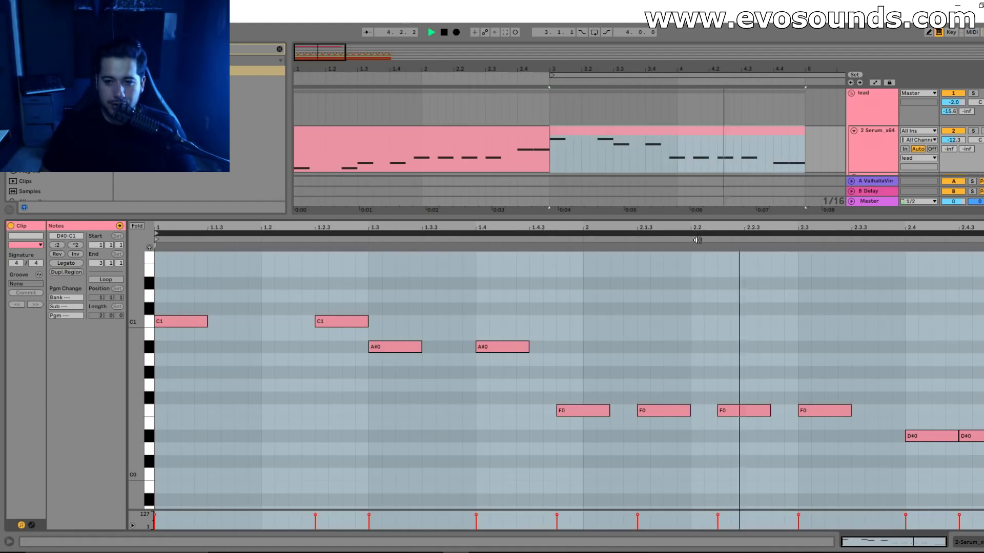
pyautogui.press('space')
# Consolidate both two-bar clips into one four-bar clip and duplicate it to bar 5.
pyautogui.click(687, 129)
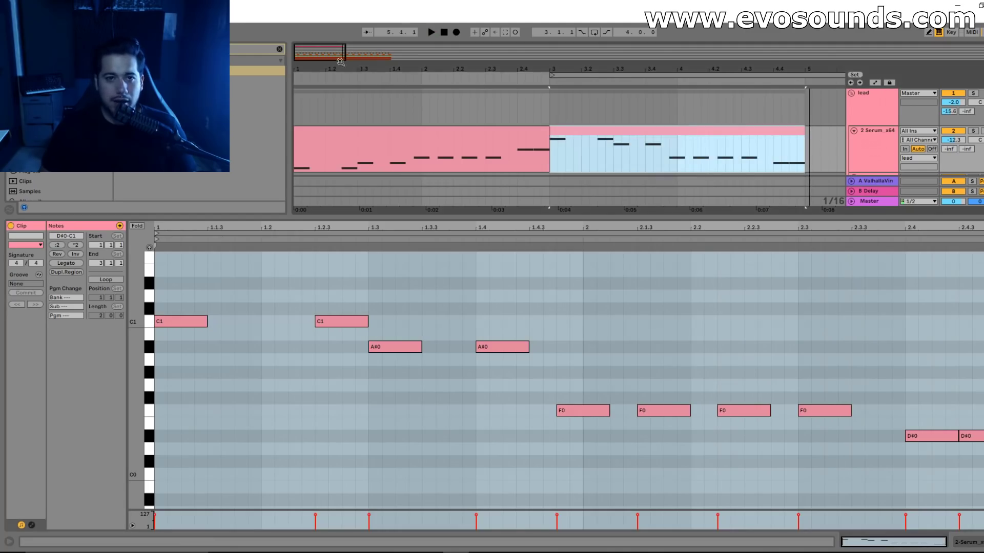
pyautogui.moveTo(341, 62); pyautogui.dragTo(342, 51)
pyautogui.moveTo(636, 153); pyautogui.dragTo(283, 150)
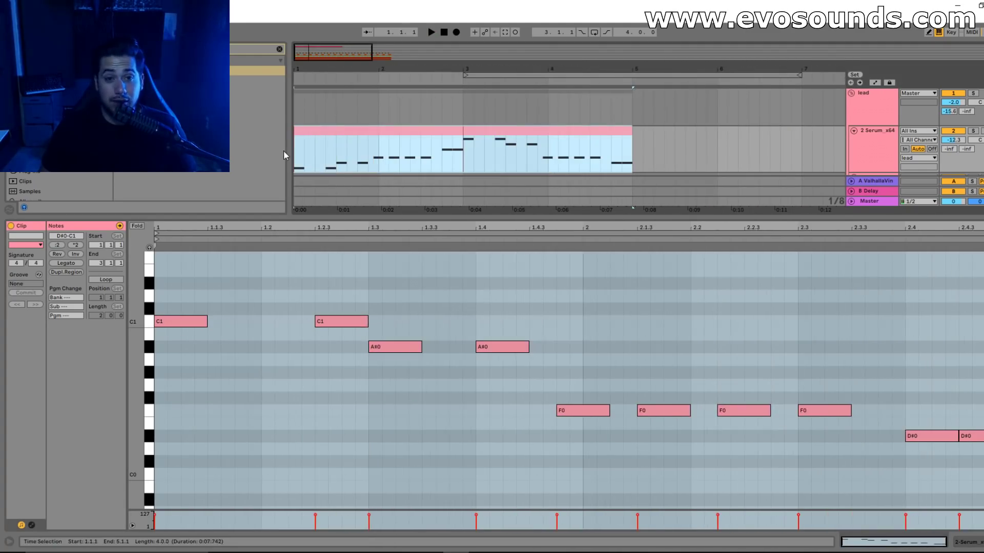
pyautogui.hotkey('ctrl', 'j')
pyautogui.hotkey('ctrl', 'd')
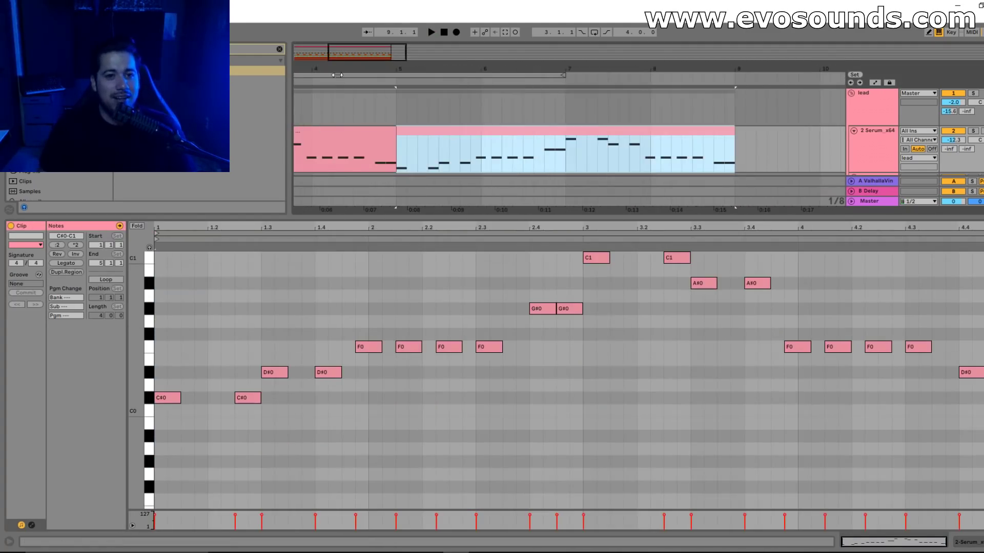
# Transpose all notes in the first four-bar clip up one octave and play it.
pyautogui.click(345, 156)
pyautogui.scroll(5, 261, 352)
pyautogui.moveTo(199, 486); pyautogui.dragTo(251, 463)
pyautogui.click(173, 493)
pyautogui.hotkey('ctrl', 'a')
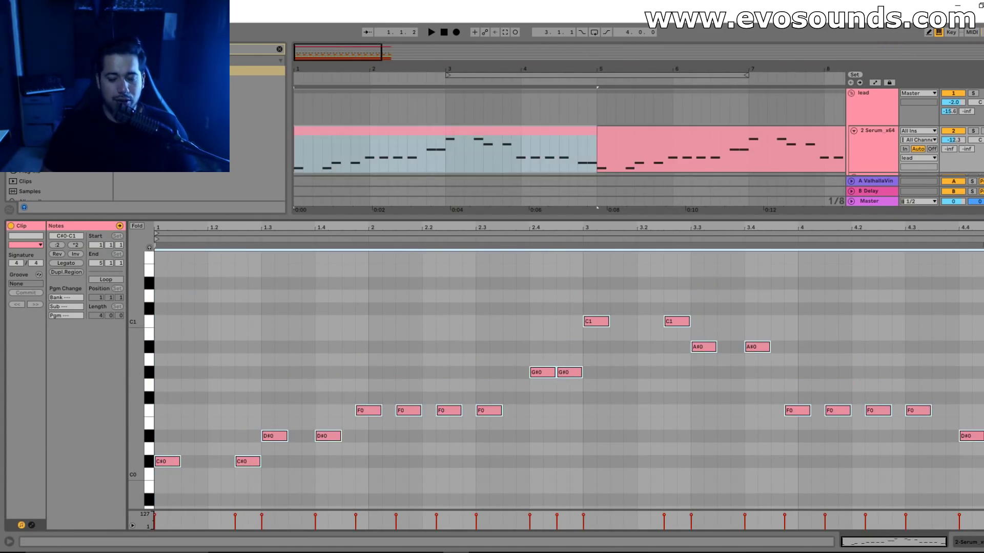
pyautogui.hotkey('shift', 'Up')
pyautogui.press('space')
# Copy the two C#1 notes in bar 1 to F1 and raise the copies one octave to F2.
pyautogui.scroll(5, 226, 453)
pyautogui.scroll(-3, 177, 466)
pyautogui.moveTo(162, 462); pyautogui.dragTo(328, 386)
pyautogui.scroll(4, 259, 476)
pyautogui.moveTo(245, 496); pyautogui.dragTo(144, 463)
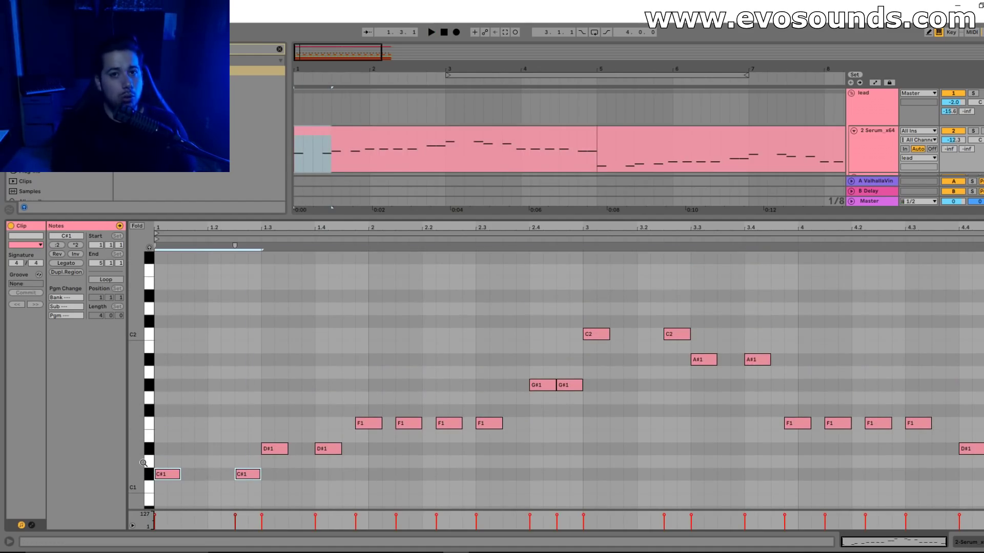
pyautogui.scroll(-1, 292, 349)
pyautogui.moveTo(225, 228); pyautogui.dragTo(316, 228)
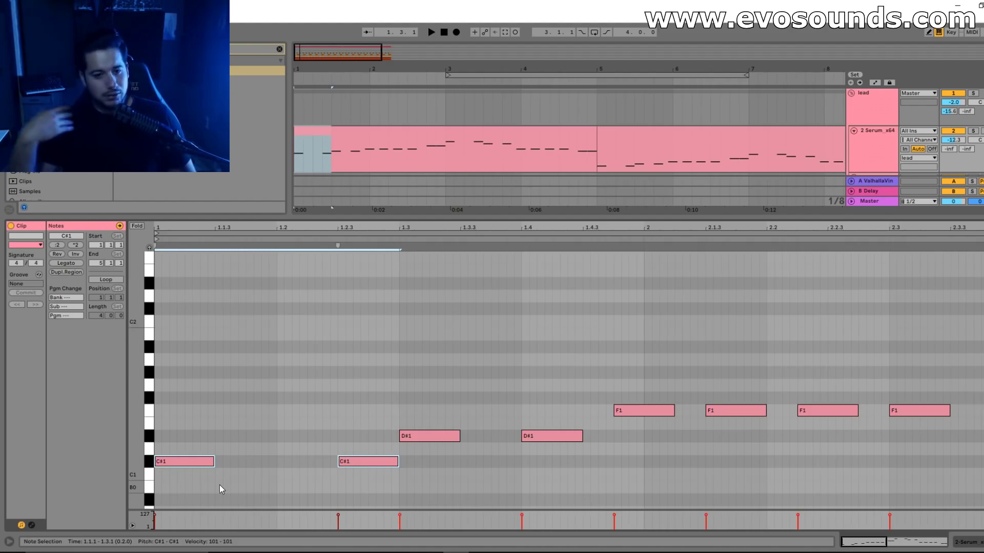
pyautogui.moveTo(195, 488); pyautogui.dragTo(363, 447)
pyautogui.moveTo(183, 466); pyautogui.dragTo(180, 412)
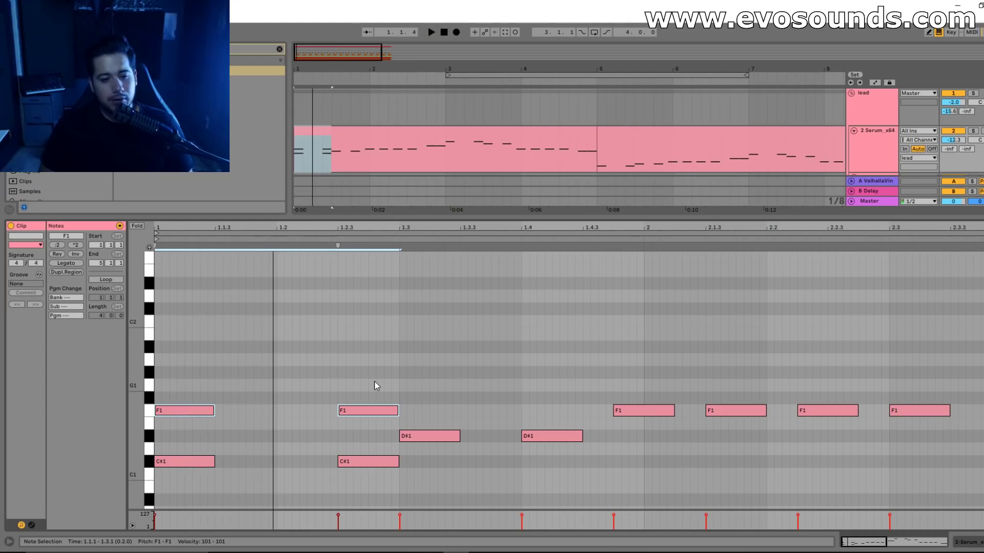
pyautogui.hotkey('shift', 'Up')
# Copy the D#1 notes at 1.3 and 1.4 to G1 and raise the copies one octave to G2.
pyautogui.click(441, 448)
pyautogui.moveTo(444, 444); pyautogui.dragTo(440, 388)
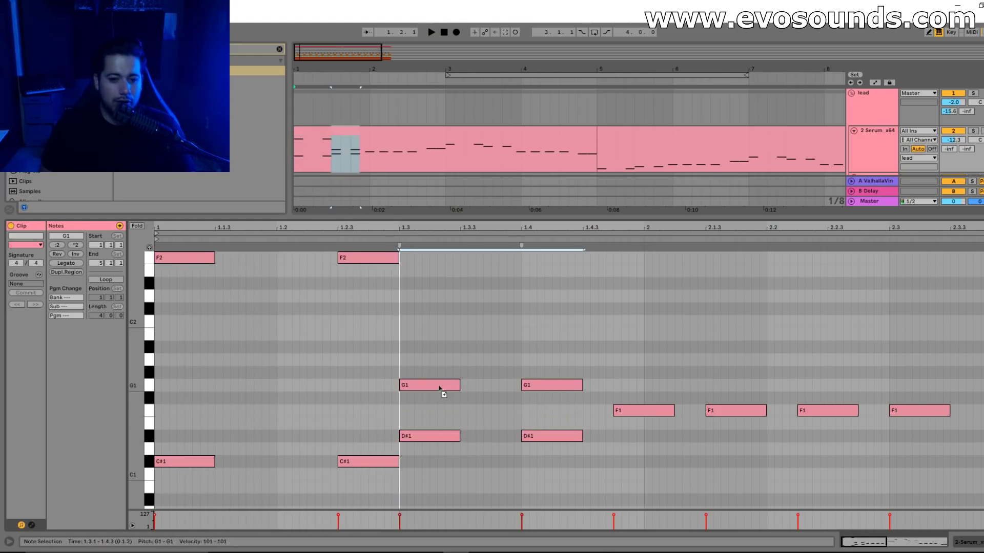
pyautogui.hotkey('shift', 'Up')
pyautogui.press('space')
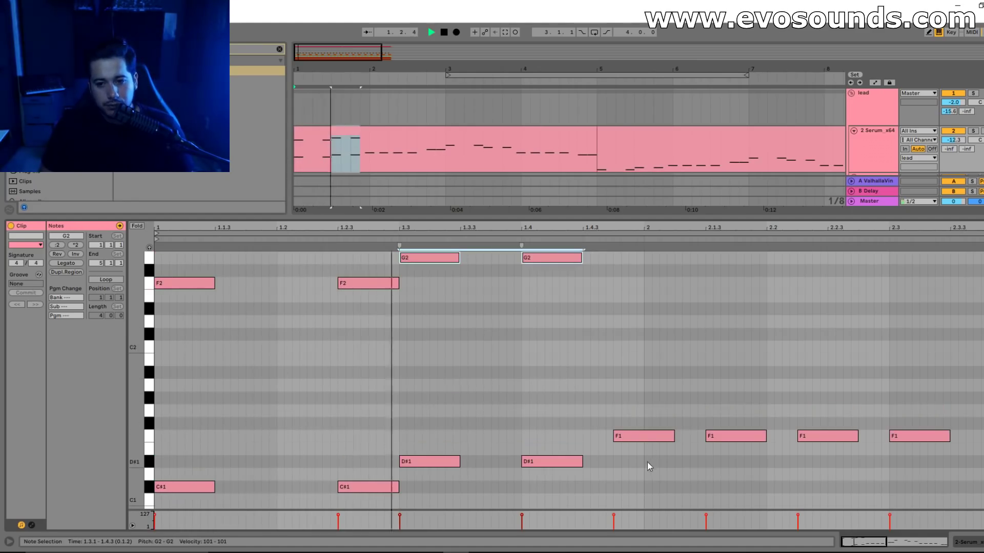
pyautogui.press('space')
# Copy the four F1 notes around bar 2 to G#1, raise the copies to G#2 and play the clip.
pyautogui.moveTo(642, 479); pyautogui.dragTo(983, 410)
pyautogui.moveTo(658, 446); pyautogui.dragTo(658, 408)
pyautogui.hotkey('shift', 'Up')
pyautogui.press('space')
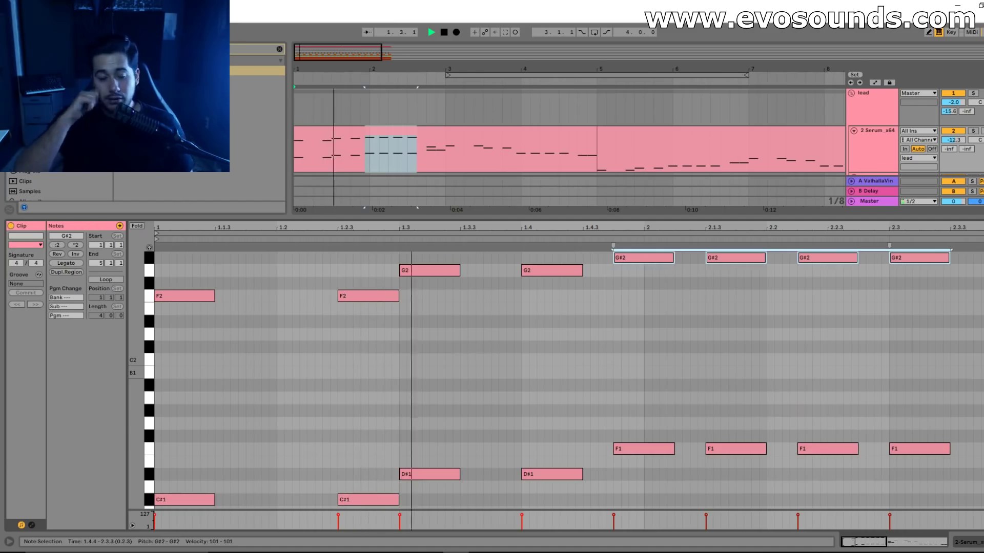
pyautogui.click(386, 158)
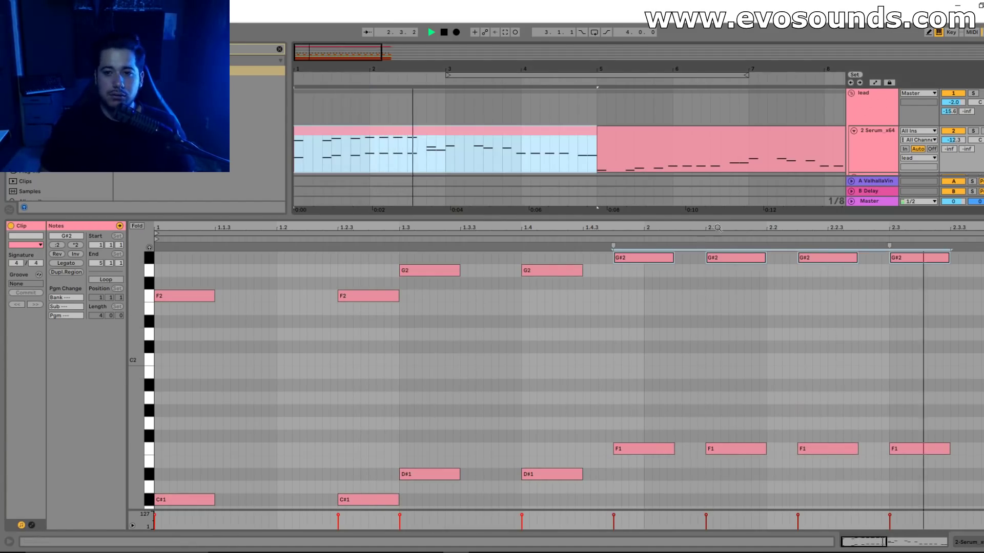
# Copy the two G#1 notes from 2.4 to C2, raise the copies to C3 and play the clip.
pyautogui.moveTo(634, 222); pyautogui.dragTo(626, 190)
pyautogui.click(598, 366)
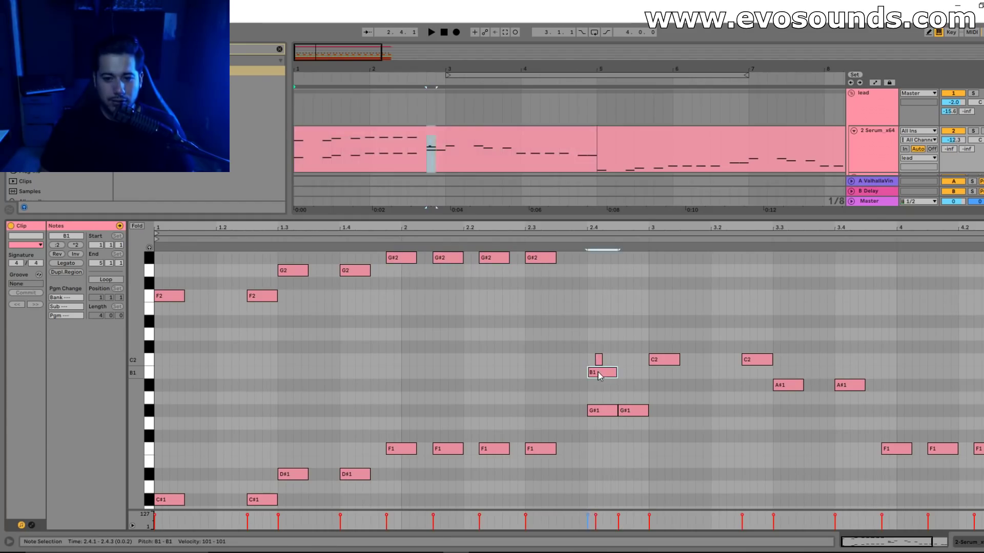
pyautogui.moveTo(577, 455); pyautogui.dragTo(689, 408)
pyautogui.moveTo(604, 413); pyautogui.dragTo(602, 364)
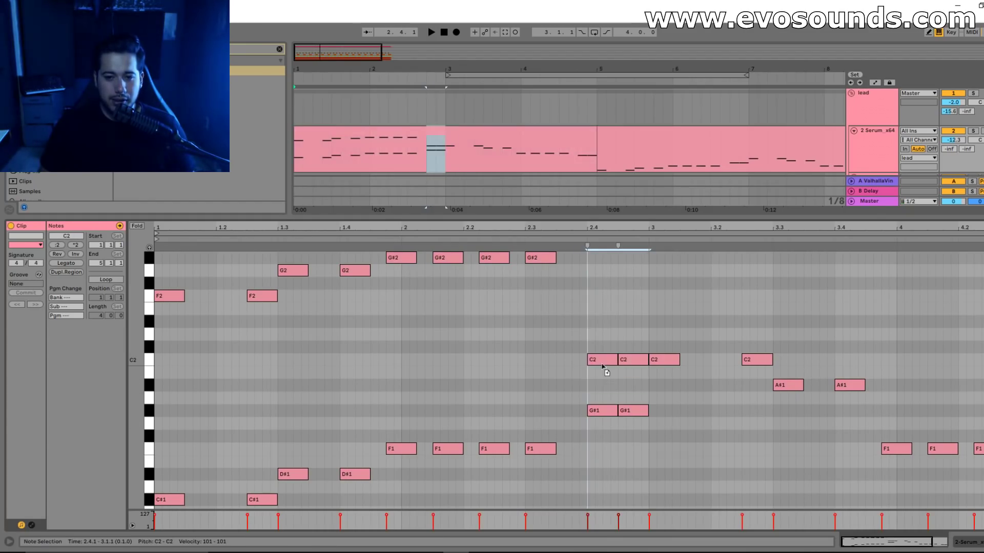
pyautogui.hotkey('shift', 'Up')
pyautogui.press('space')
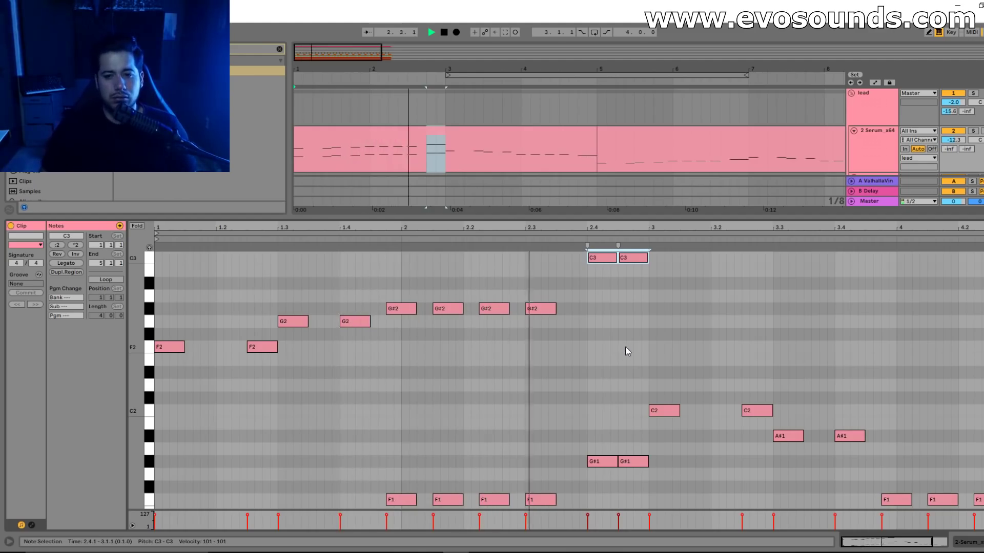
pyautogui.press('space')
# Copy the two C2 notes in bar 3 to D#2, raise the copies to D#3 and play the clip.
pyautogui.moveTo(654, 432); pyautogui.dragTo(768, 397)
pyautogui.moveTo(670, 412); pyautogui.dragTo(665, 376)
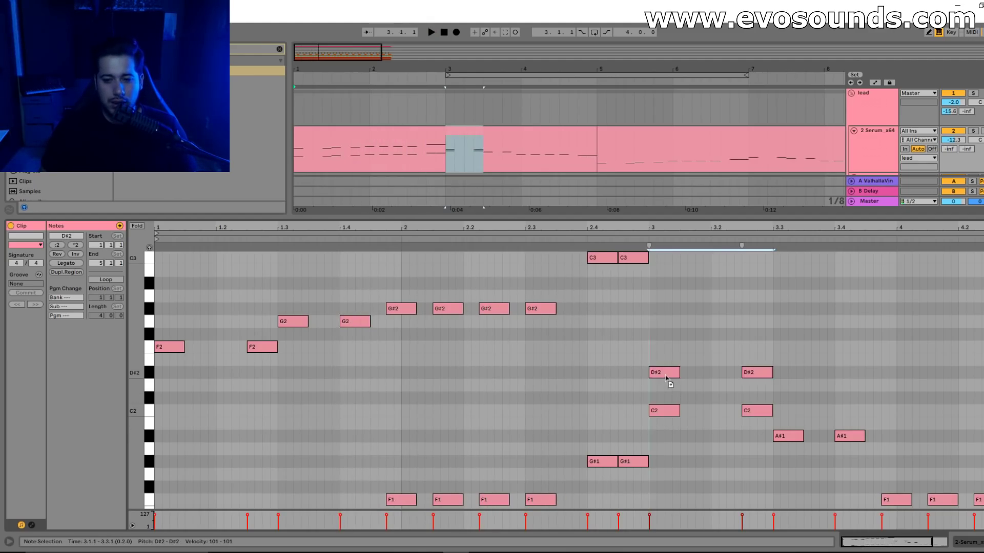
pyautogui.hotkey('shift', 'Up')
pyautogui.press('space')
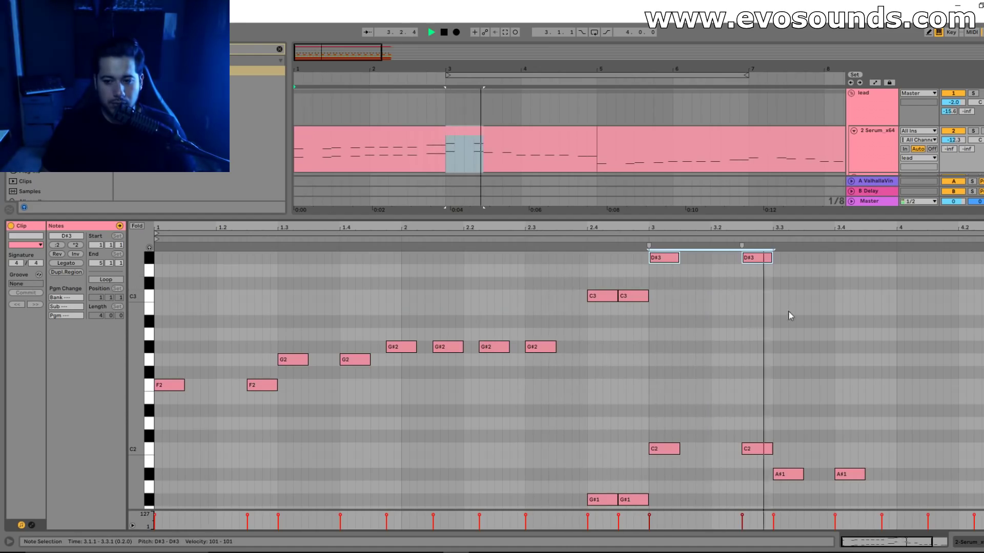
# Copy the A#1 notes at 3.3 and 3.4, place the copies at C#3 and play the clip.
pyautogui.scroll(-2, 790, 328)
pyautogui.moveTo(779, 424); pyautogui.dragTo(933, 395)
pyautogui.press('space')
pyautogui.moveTo(784, 401); pyautogui.dragTo(786, 365)
pyautogui.moveTo(912, 334); pyautogui.dragTo(912, 334)
pyautogui.hotkey('shift', 'Up')
pyautogui.hotkey('shift', 'Up')
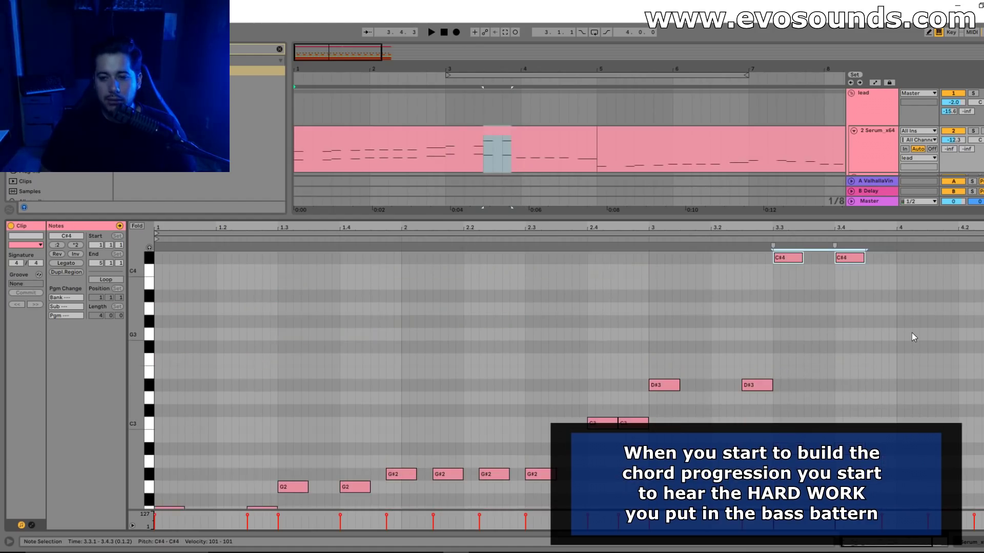
pyautogui.hotkey('shift', 'Down')
pyautogui.press('space')
pyautogui.scroll(-5, 860, 385)
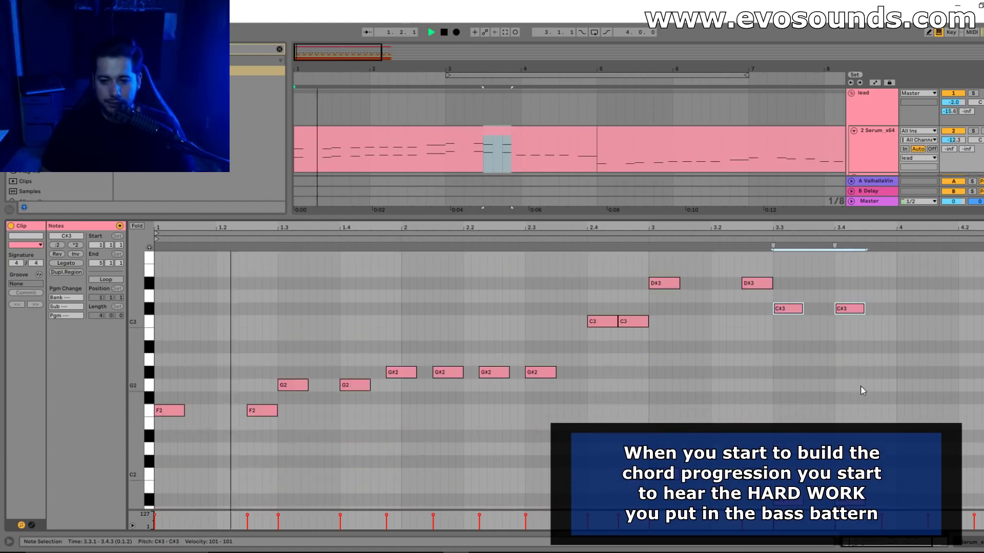
# Copy the first three F1 notes around bar 4 to G#1 and raise the copies one octave to G#2.
pyautogui.moveTo(857, 453); pyautogui.dragTo(983, 484)
pyautogui.moveTo(906, 474); pyautogui.dragTo(907, 436)
pyautogui.hotkey('shift', 'Up')
pyautogui.scroll(5, 908, 439)
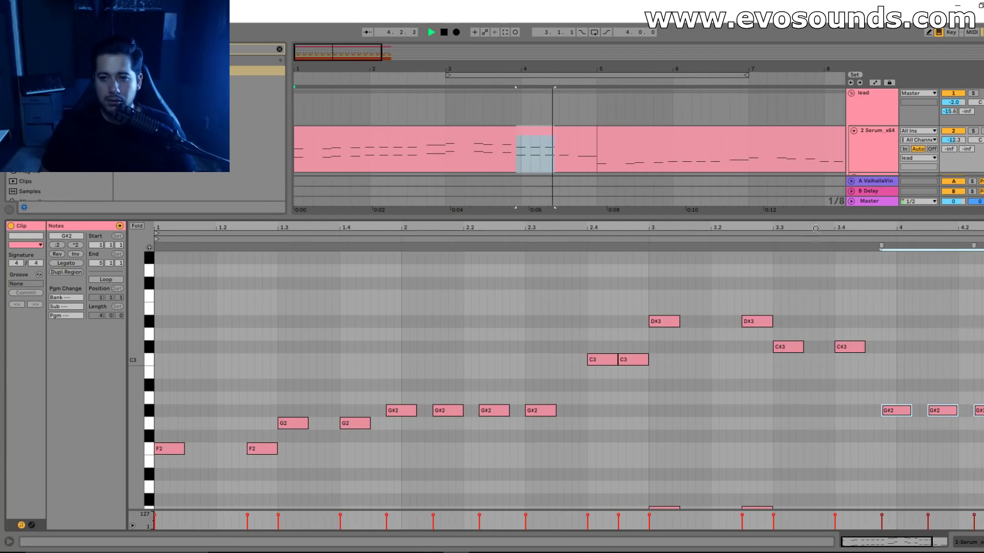
pyautogui.scroll(-2, 837, 400)
pyautogui.press('space')
# Add a G#2 above the F1 note at 4.3 and copy the last D#1 notes from 4.4 to G2.
pyautogui.scroll(-6, 936, 435)
pyautogui.moveTo(918, 393); pyautogui.dragTo(922, 449)
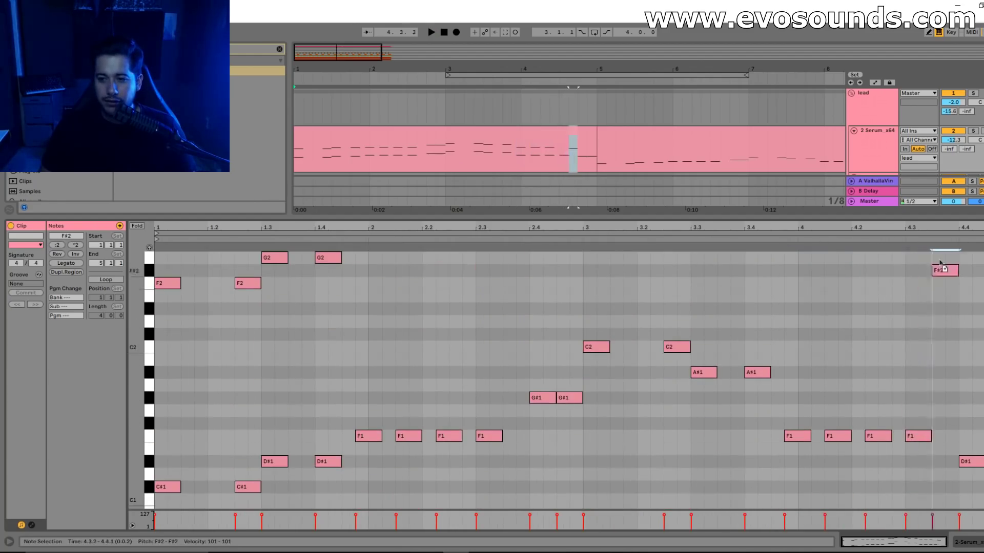
pyautogui.press('Up')
pyautogui.press('Up')
pyautogui.press('Up')
pyautogui.press('Left')
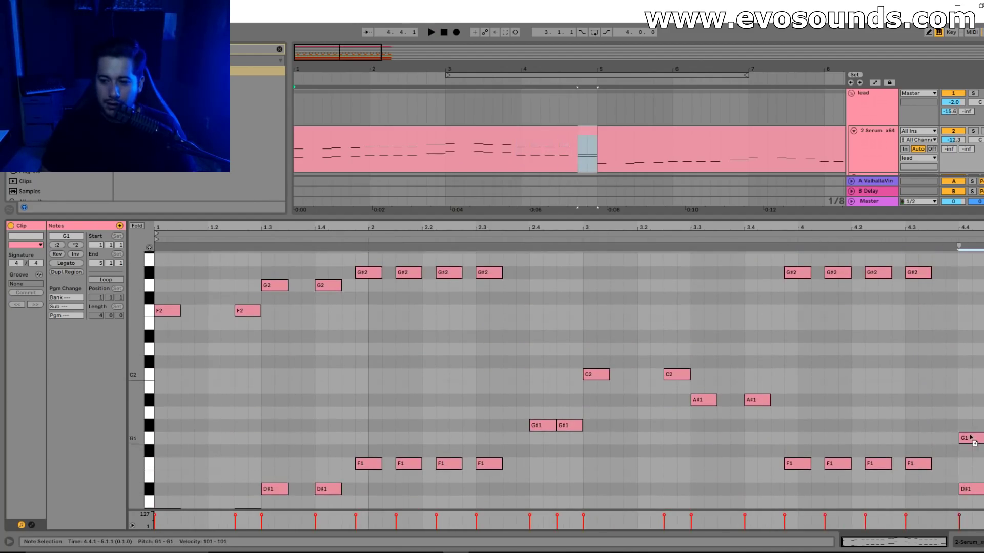
pyautogui.press('space')
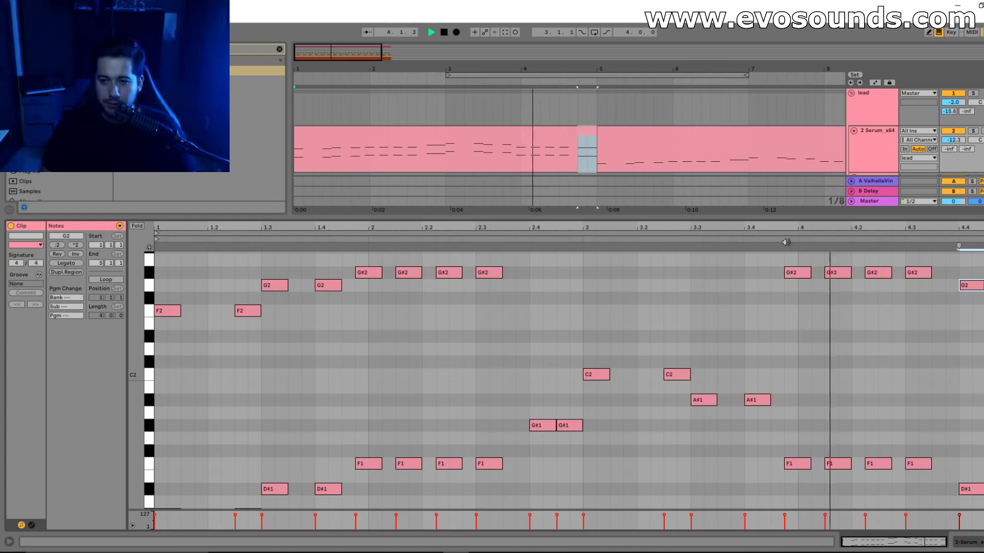
pyautogui.press('space')
# Lower the first clip's F2, G2 and G#2 harmony notes by one octave.
pyautogui.click(521, 139)
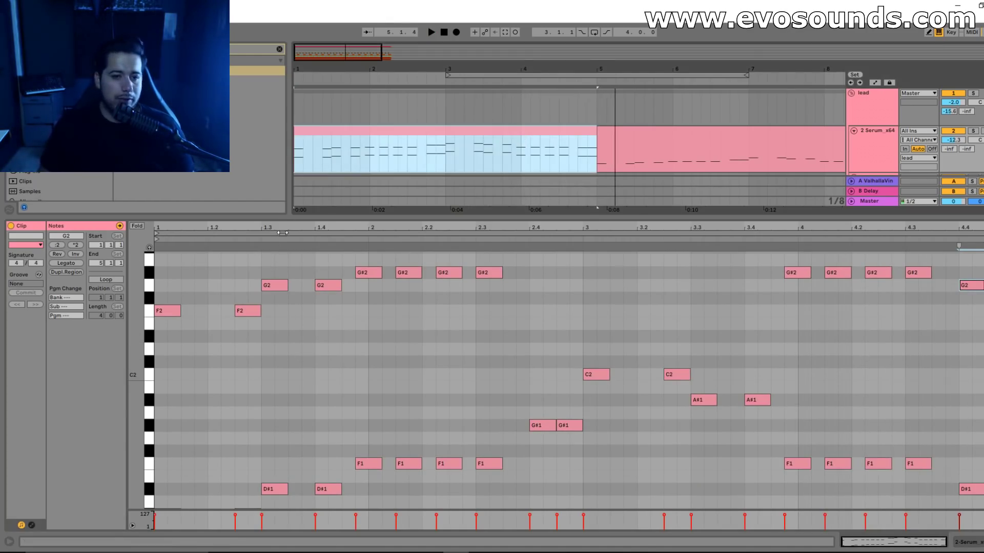
pyautogui.click(282, 232)
pyautogui.scroll(-3, 348, 388)
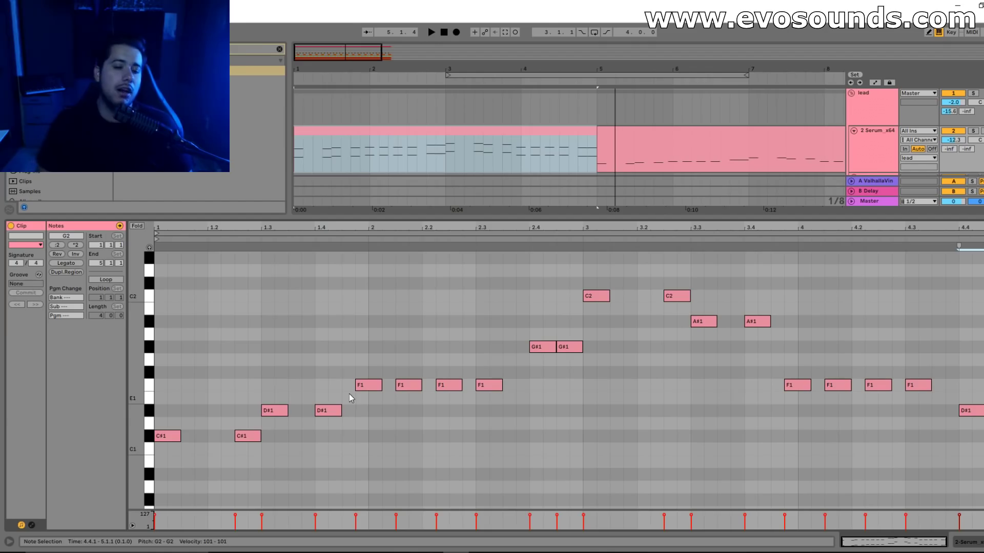
pyautogui.moveTo(150, 347); pyautogui.dragTo(150, 373)
pyautogui.moveTo(201, 398); pyautogui.dragTo(506, 411)
pyautogui.scroll(2, 506, 411)
pyautogui.moveTo(165, 388); pyautogui.dragTo(979, 274)
pyautogui.hotkey('shift', 'Down')
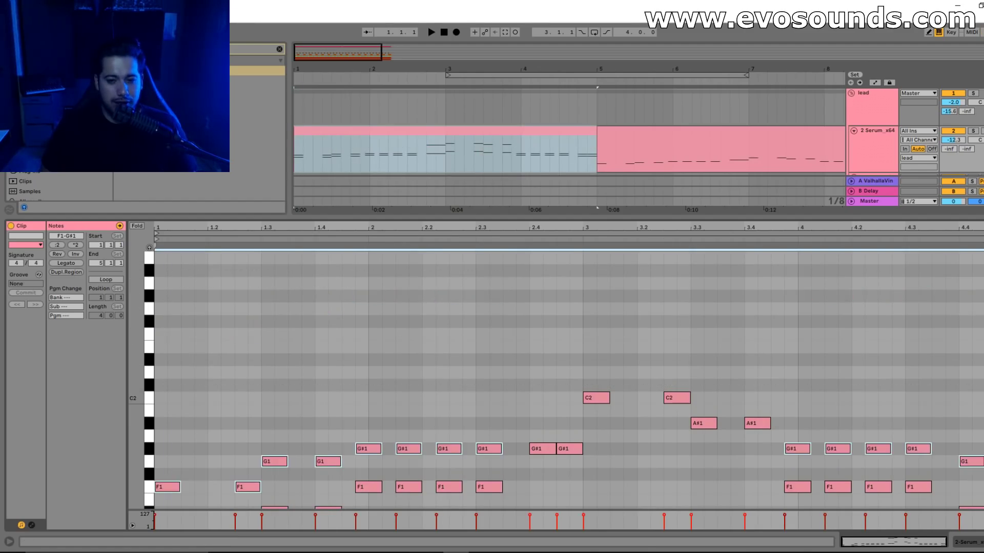
# Play the clip, copy the two F1 notes in beats 1 and 1.2 up to G#1, and play it again.
pyautogui.scroll(-2, 471, 347)
pyautogui.press('space')
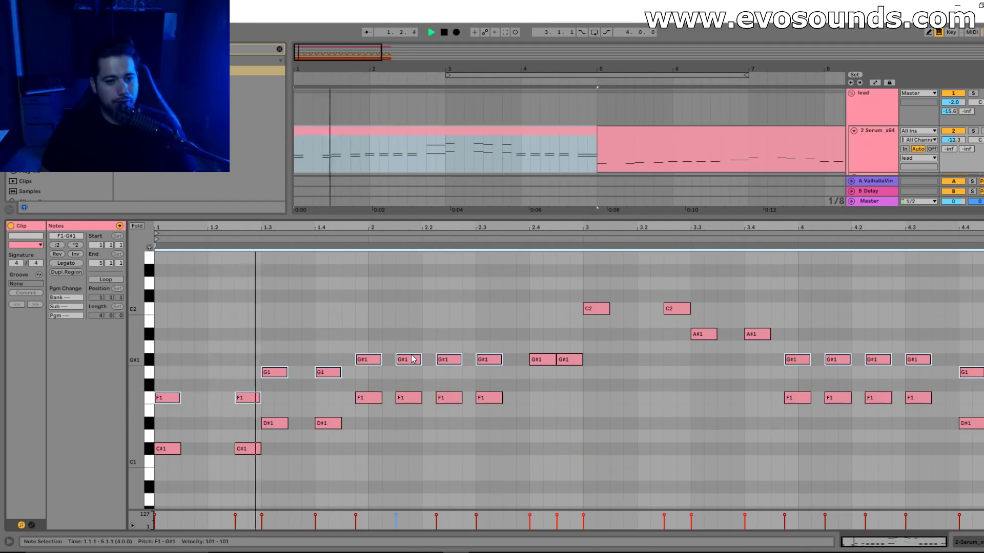
pyautogui.press('space')
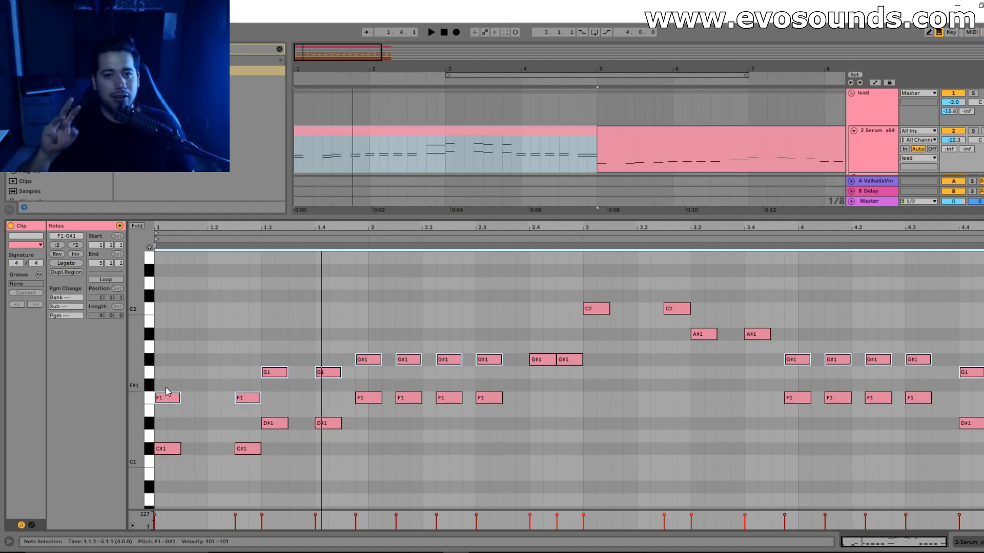
pyautogui.moveTo(165, 407); pyautogui.dragTo(238, 387)
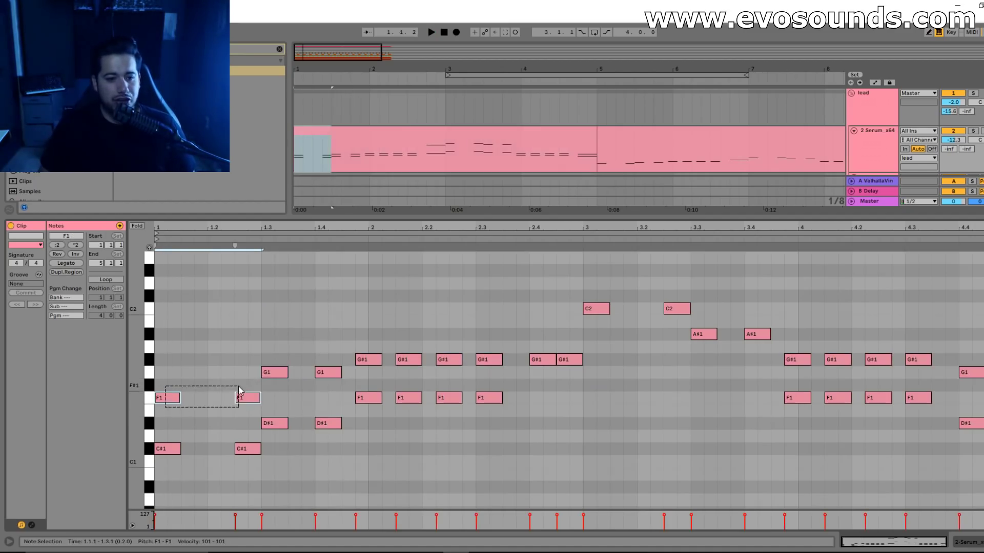
pyautogui.moveTo(169, 396); pyautogui.dragTo(171, 364)
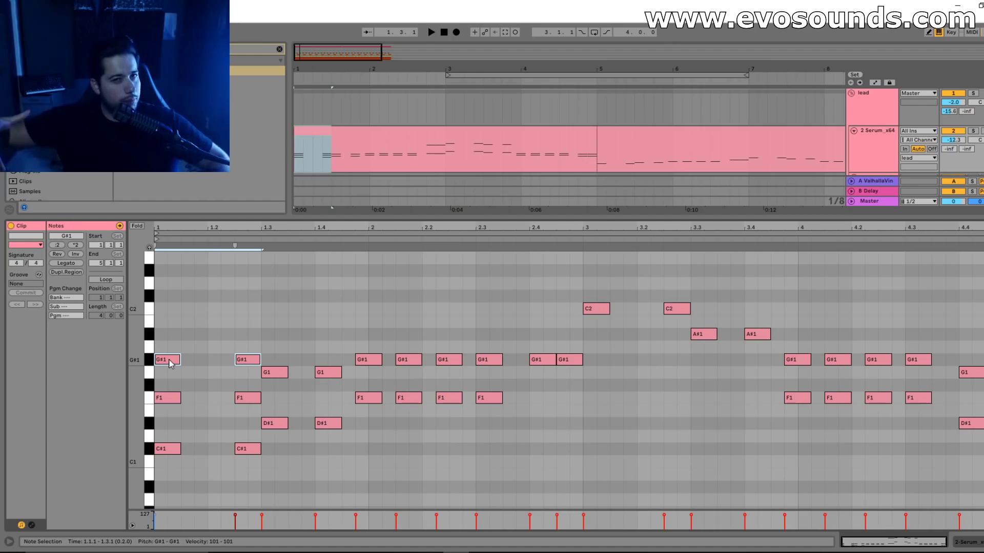
pyautogui.press('space')
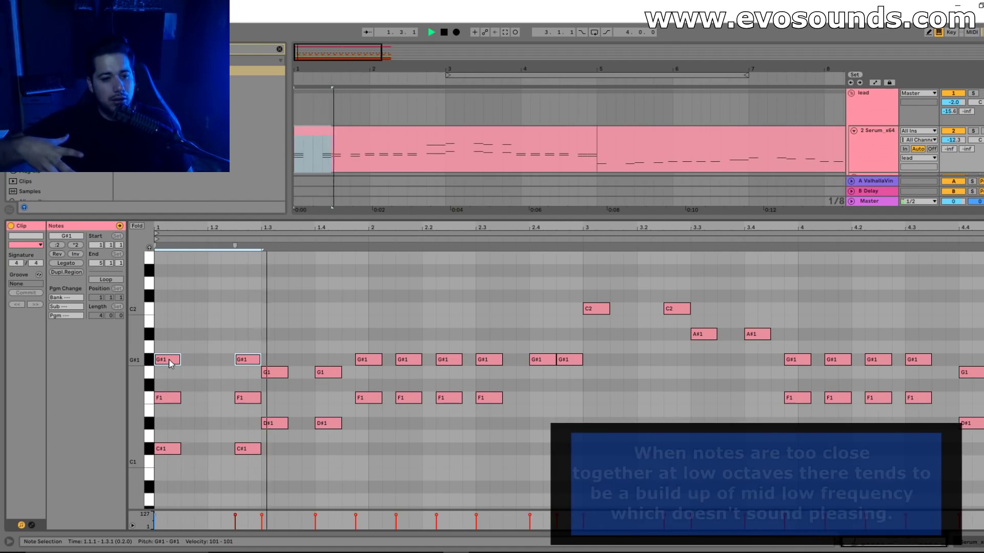
pyautogui.press('space')
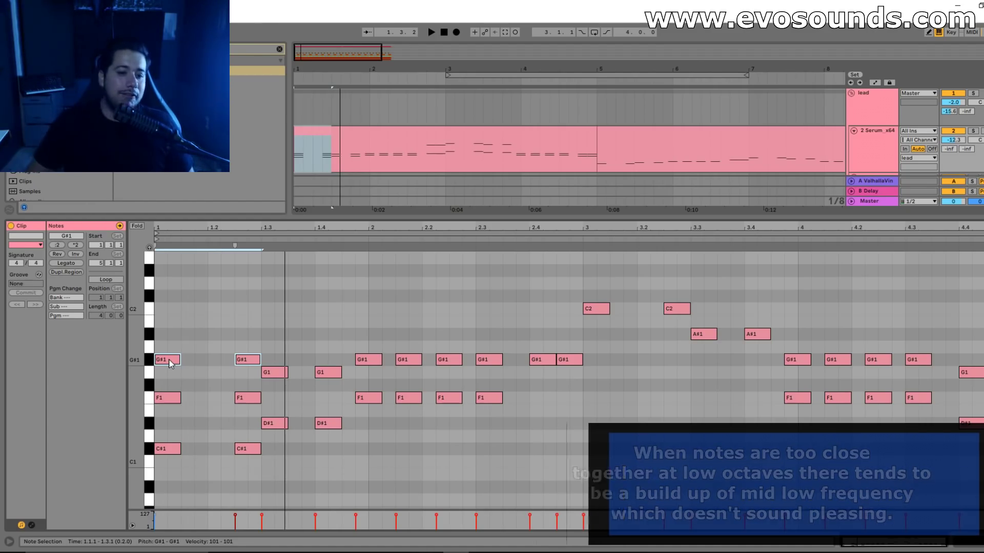
# Raise the two F1 notes in beats 1 and 1.2 and the two G1 notes at 1.3 and 1.4 by one octave.
pyautogui.moveTo(247, 419); pyautogui.dragTo(149, 395)
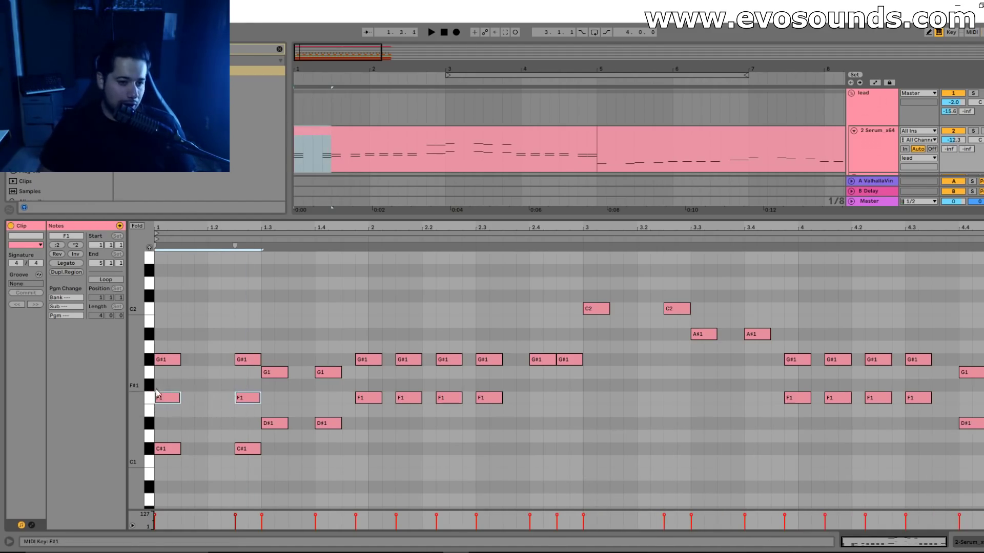
pyautogui.click(162, 382)
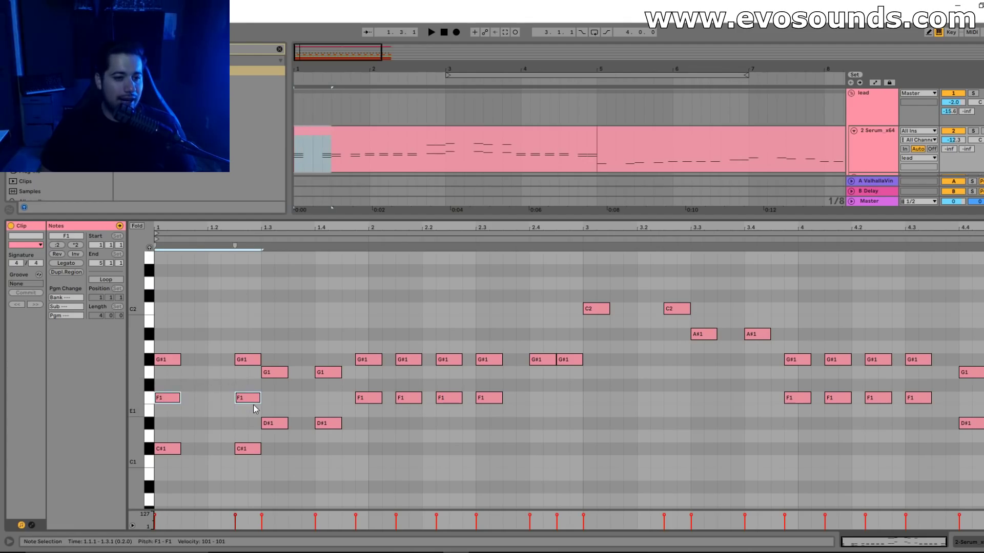
pyautogui.hotkey('shift', 'Up')
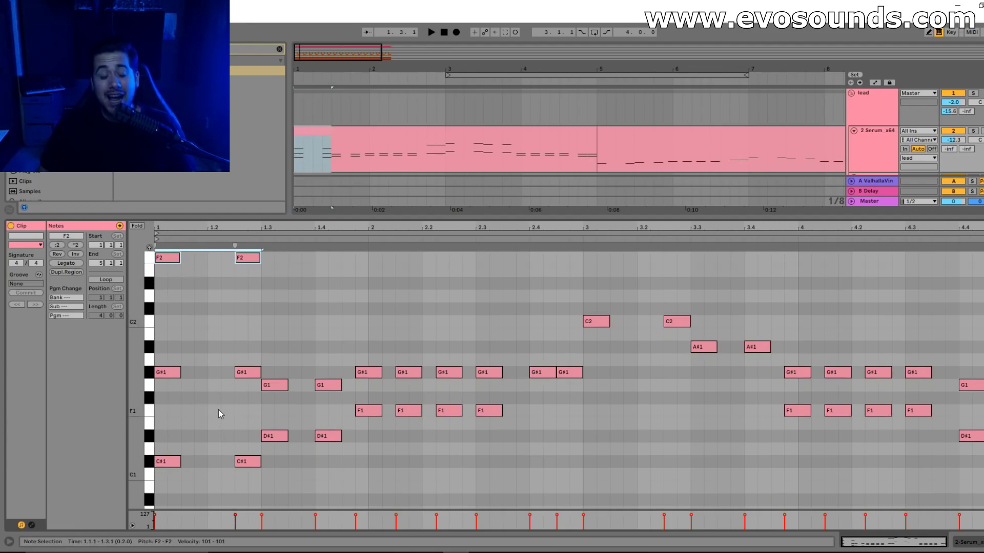
pyautogui.moveTo(178, 391); pyautogui.dragTo(981, 371)
pyautogui.moveTo(256, 404); pyautogui.dragTo(342, 380)
pyautogui.scroll(4, 327, 393)
pyautogui.scroll(-3, 322, 400)
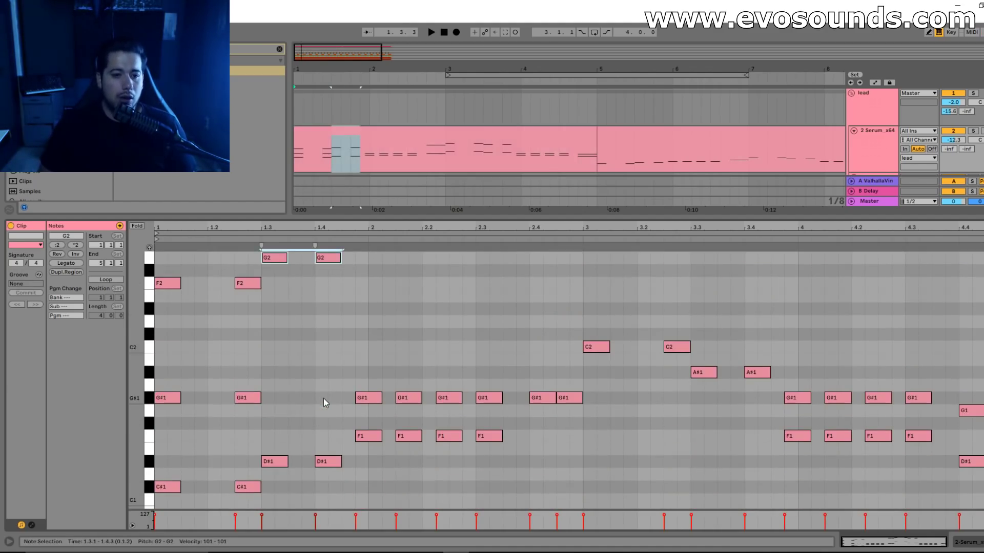
# Raise the four G#1 notes above the F1 notes around bar 2 by one octave, and copy the D#1 notes at 1.3 and 1.4 to A#1.
pyautogui.moveTo(336, 399); pyautogui.dragTo(526, 379)
pyautogui.hotkey('shift', 'Up')
pyautogui.scroll(2, 482, 380)
pyautogui.scroll(-3, 444, 382)
pyautogui.moveTo(275, 459); pyautogui.dragTo(292, 350)
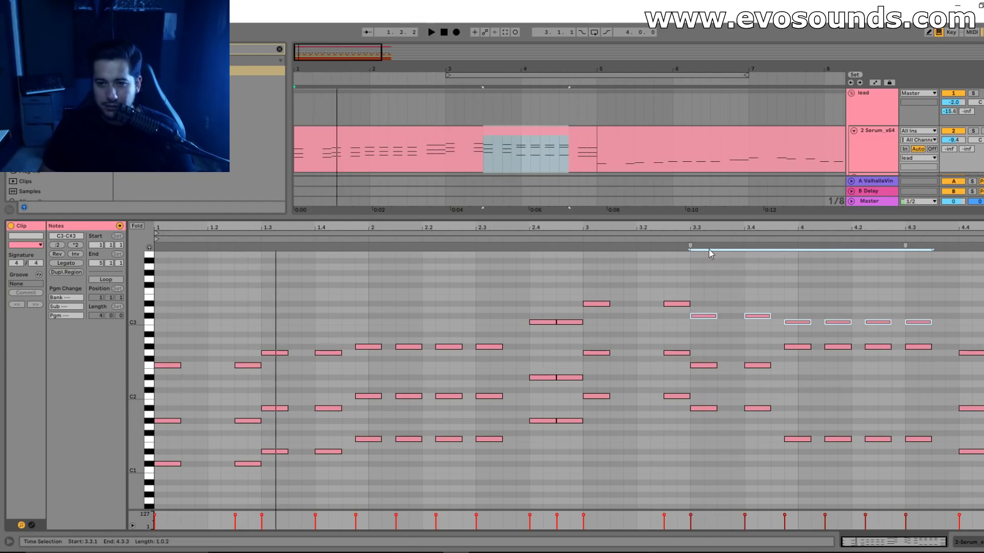
# Copy the four-bar chord clip from track 2 to the start of track 3 and raise all the copied notes by one octave.
pyautogui.hotkey('ctrl', 'l')
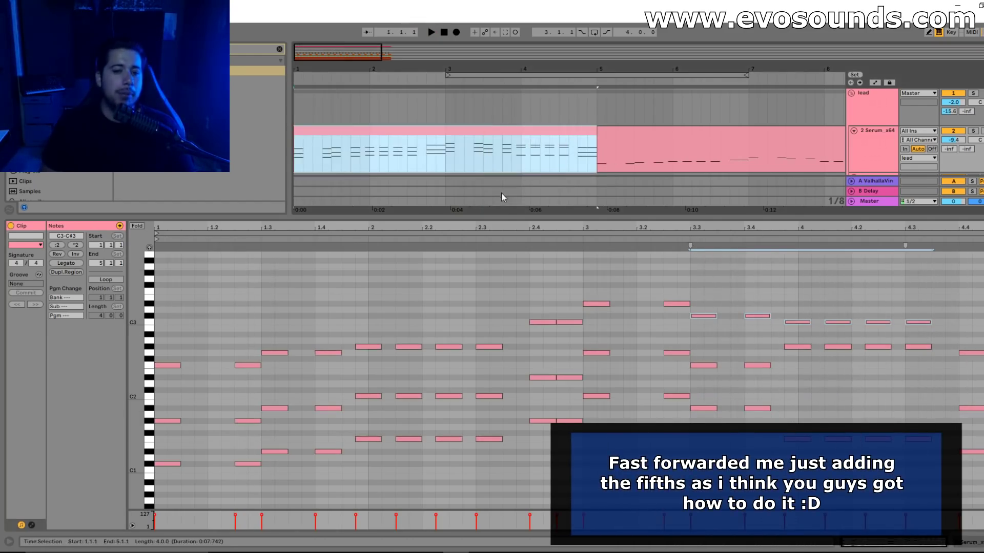
pyautogui.scroll(-3, 352, 124)
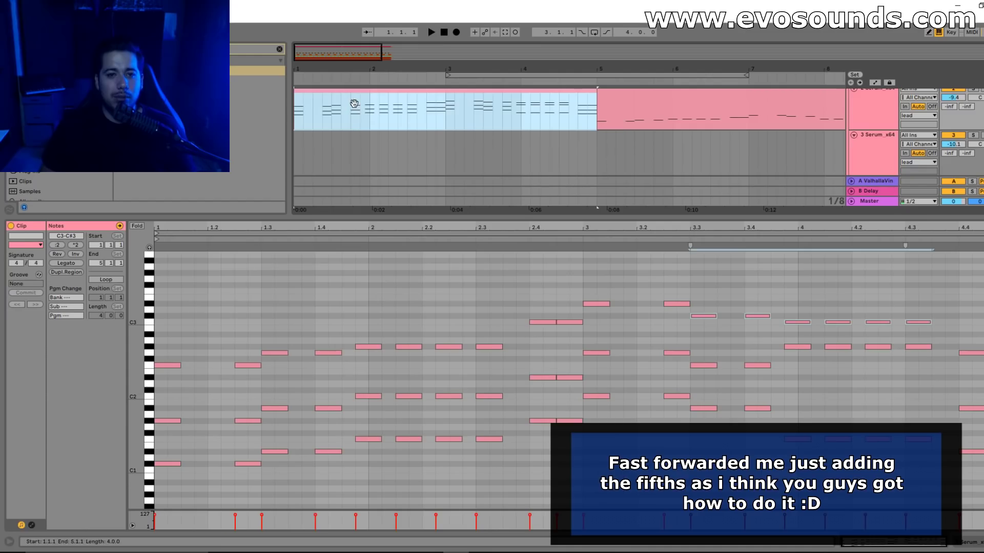
pyautogui.click(298, 147)
pyautogui.hotkey('ctrl', 'v')
pyautogui.doubleClick(321, 138)
pyautogui.scroll(-2, 256, 354)
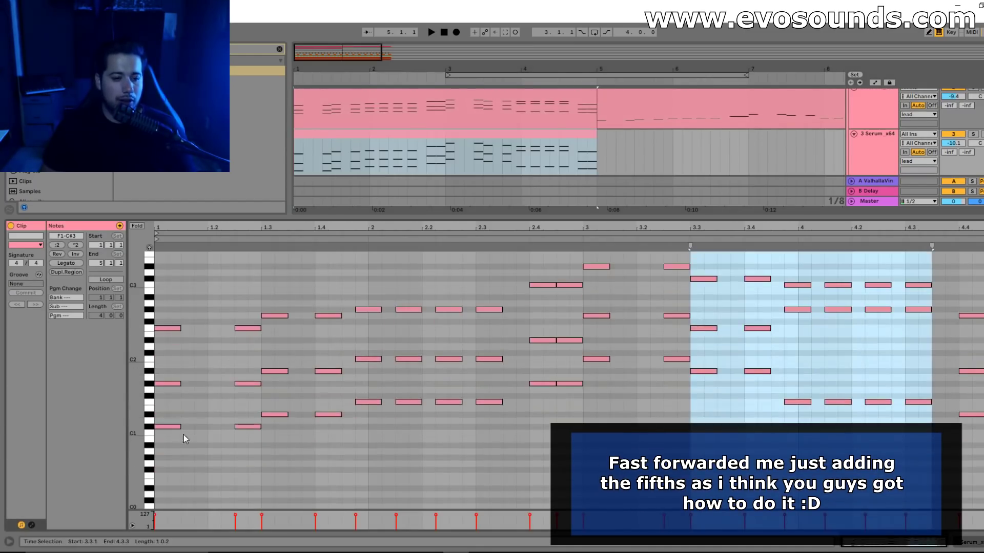
pyautogui.moveTo(175, 457); pyautogui.dragTo(982, 251)
pyautogui.hotkey('shift', 'Up')
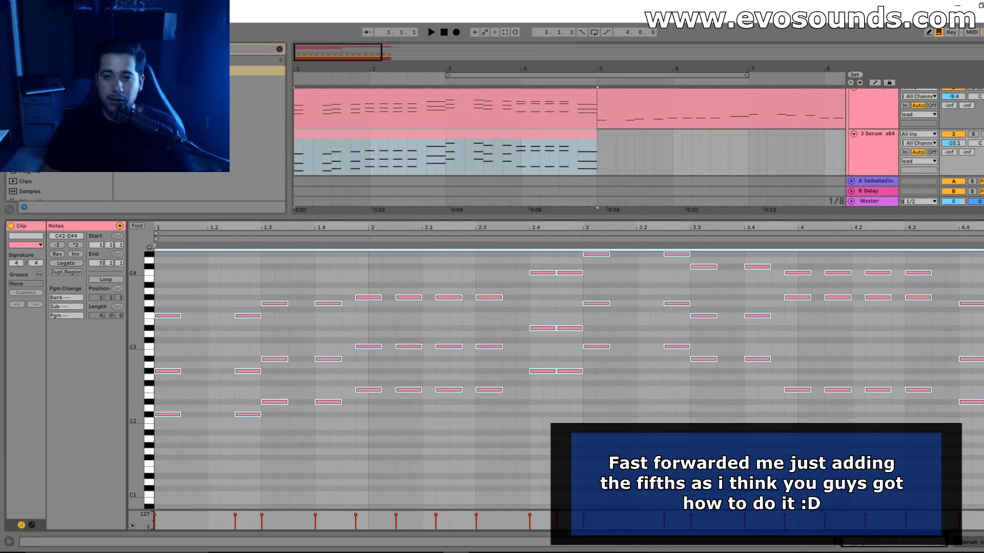
# Play the arrangement with track 3 briefly soloed, set its volume to -7.9 dB and show its device chain.
pyautogui.press('space')
pyautogui.click(973, 135)
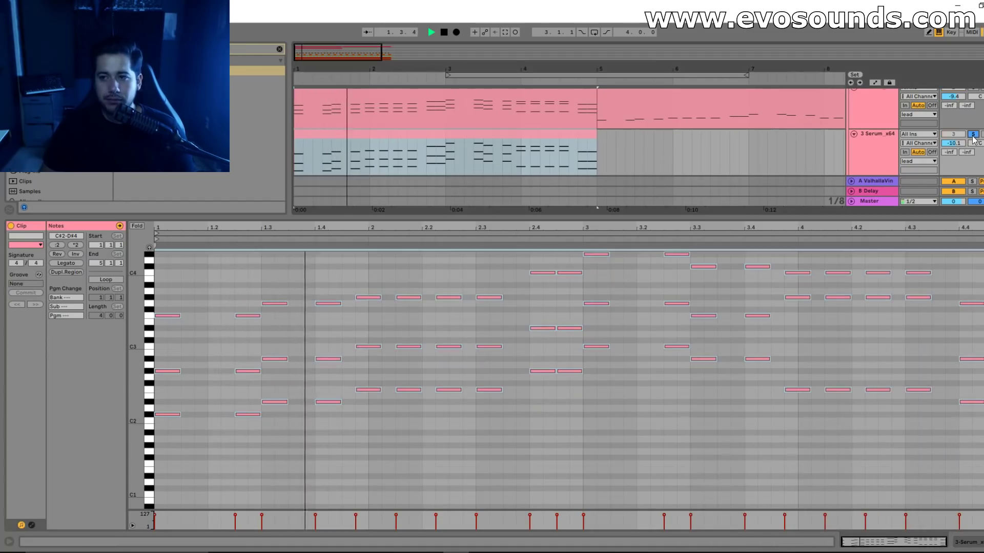
pyautogui.moveTo(961, 144); pyautogui.dragTo(961, 132)
pyautogui.click(973, 135)
pyautogui.doubleClick(889, 145)
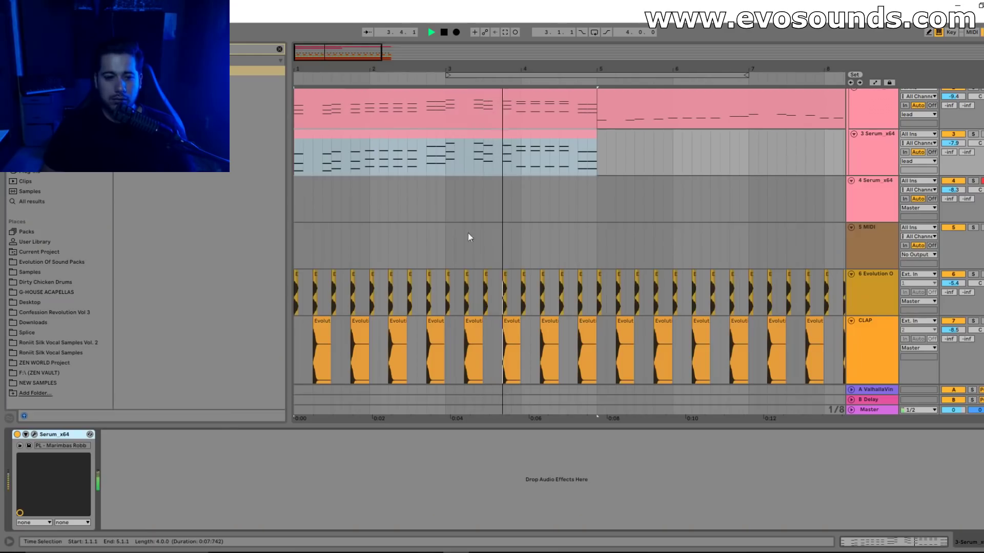
pyautogui.press('space')
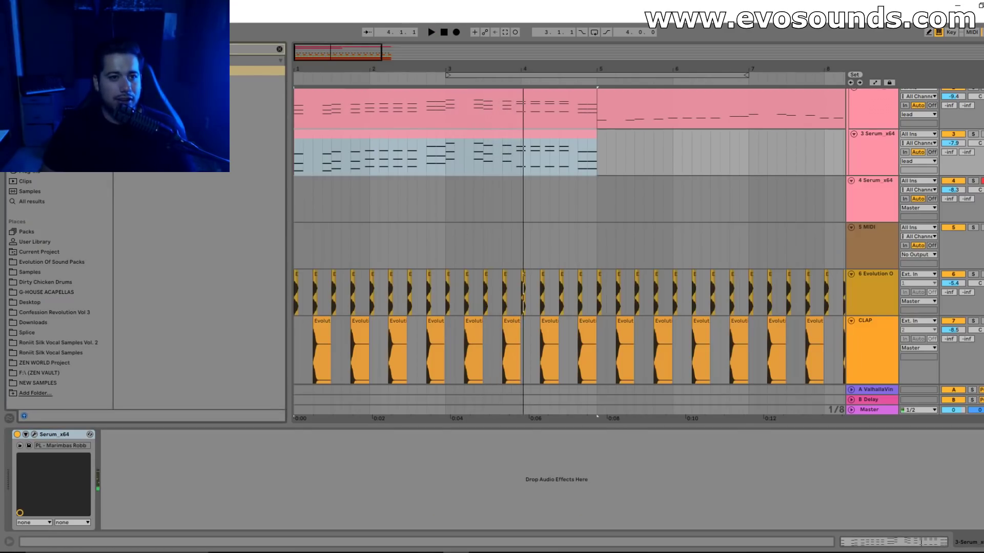
# Add EQ Eight after Serum on track 3, make band 3 a low cut at about 1.04 kHz and set the track volume to -6.9 dB.
pyautogui.moveTo(155, 470); pyautogui.dragTo(159, 472)
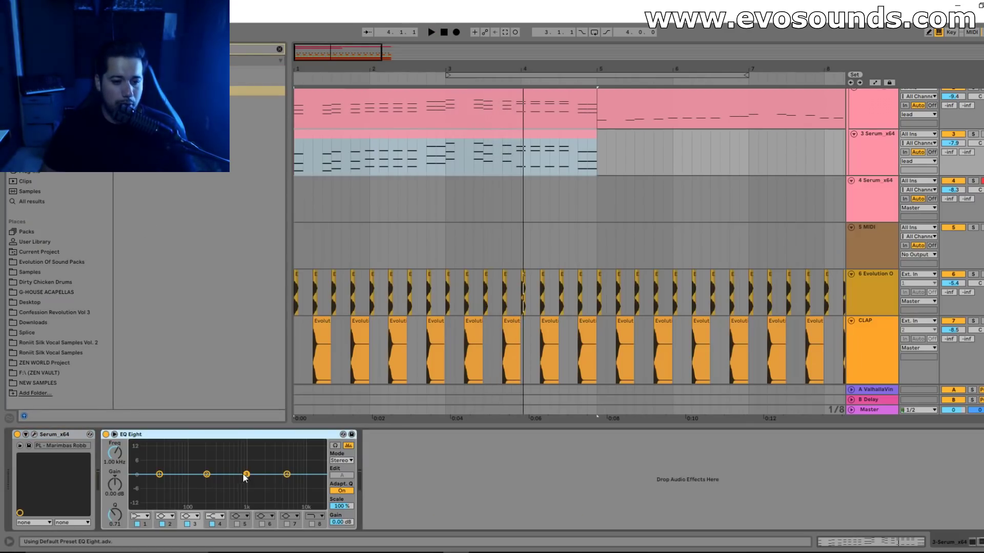
pyautogui.click(190, 461)
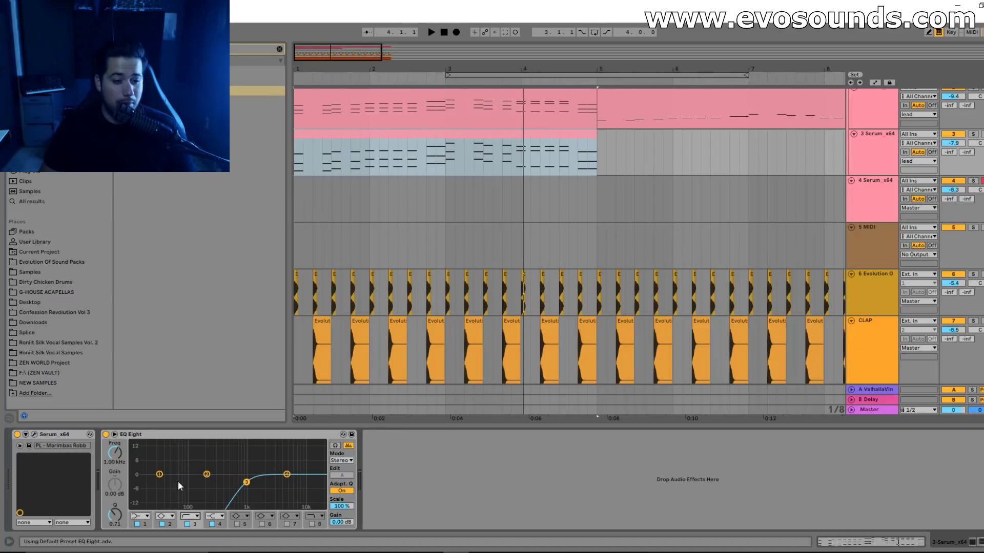
pyautogui.press('space')
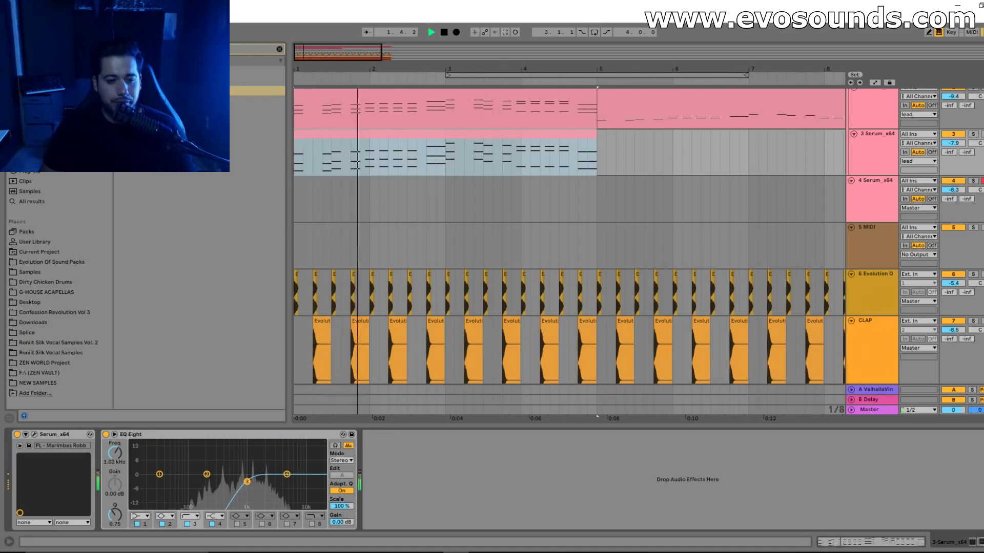
pyautogui.press('space')
pyautogui.scroll(2, 681, 208)
pyautogui.moveTo(947, 188); pyautogui.dragTo(945, 188)
# Add the Wider plug-in after EQ Eight on track 3, increase its width and close the plug-in window.
pyautogui.click(55, 173)
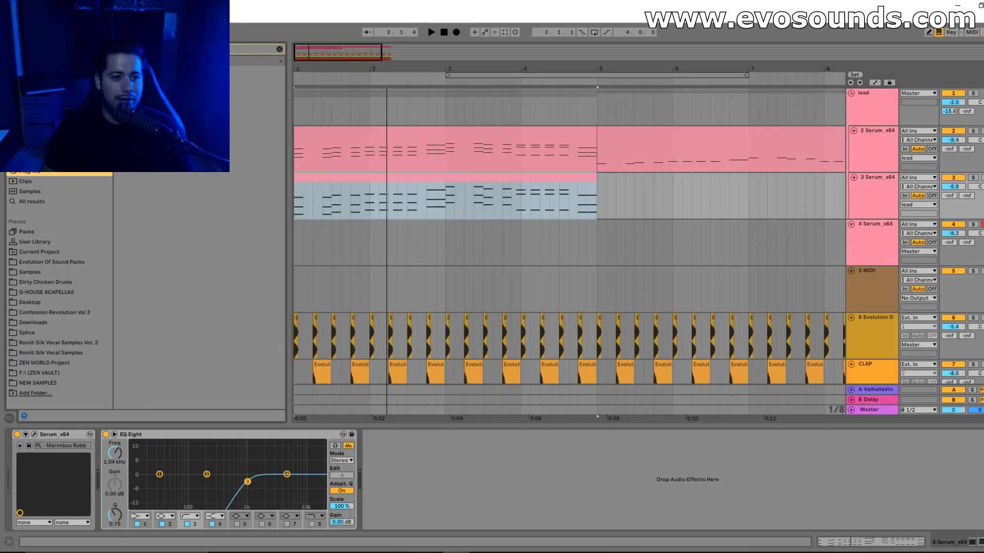
pyautogui.click(282, 50)
pyautogui.hotkey('ctrl', 'f')
pyautogui.write('s')
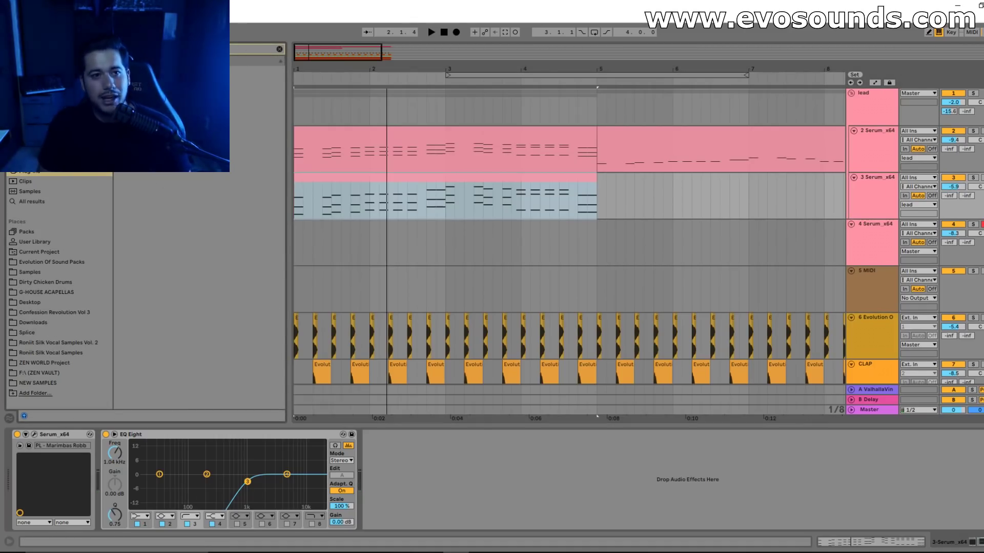
pyautogui.moveTo(429, 492); pyautogui.dragTo(432, 491)
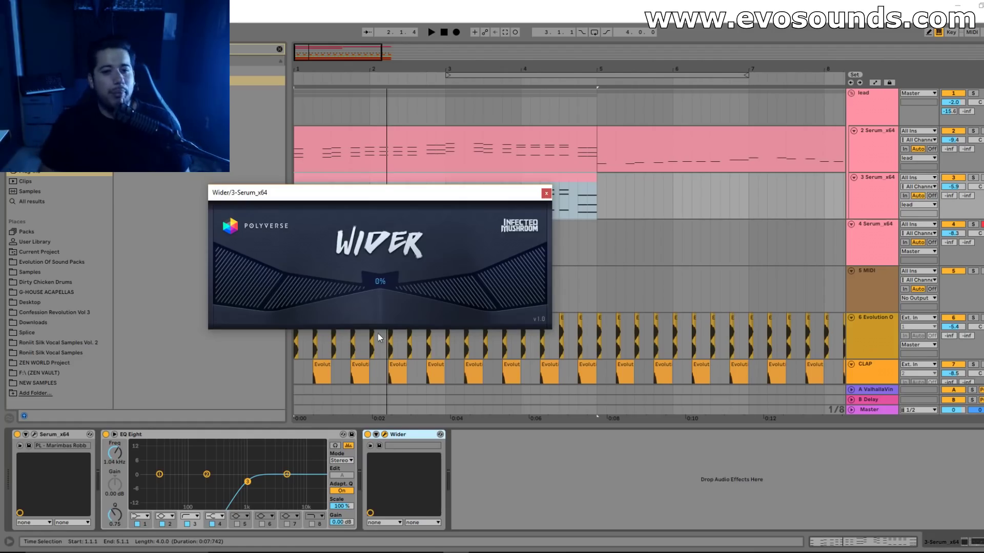
pyautogui.moveTo(382, 278); pyautogui.dragTo(459, 108)
pyautogui.click(547, 193)
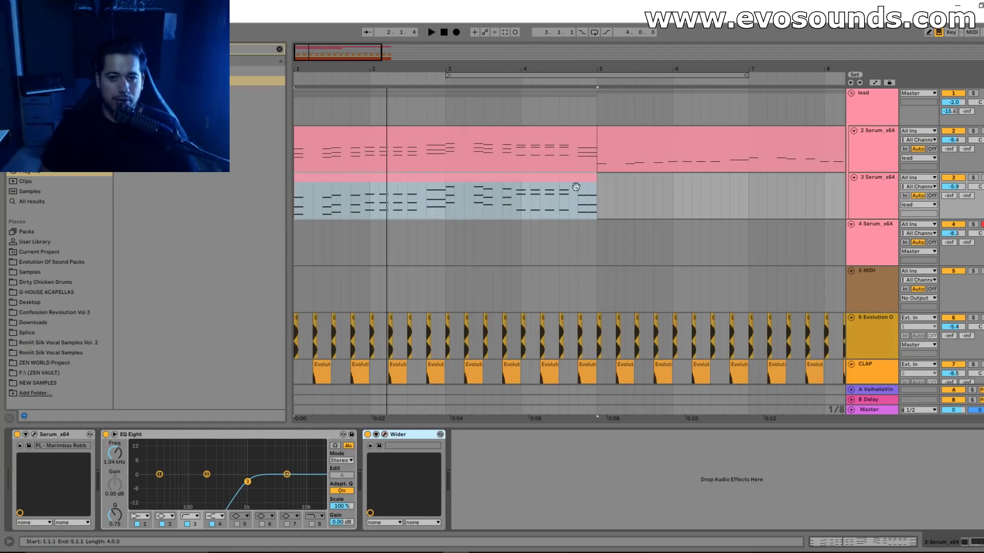
# Audition track 3 soloed and in the mix, and set its volume to -8.7 dB.
pyautogui.click(972, 178)
pyautogui.press('space')
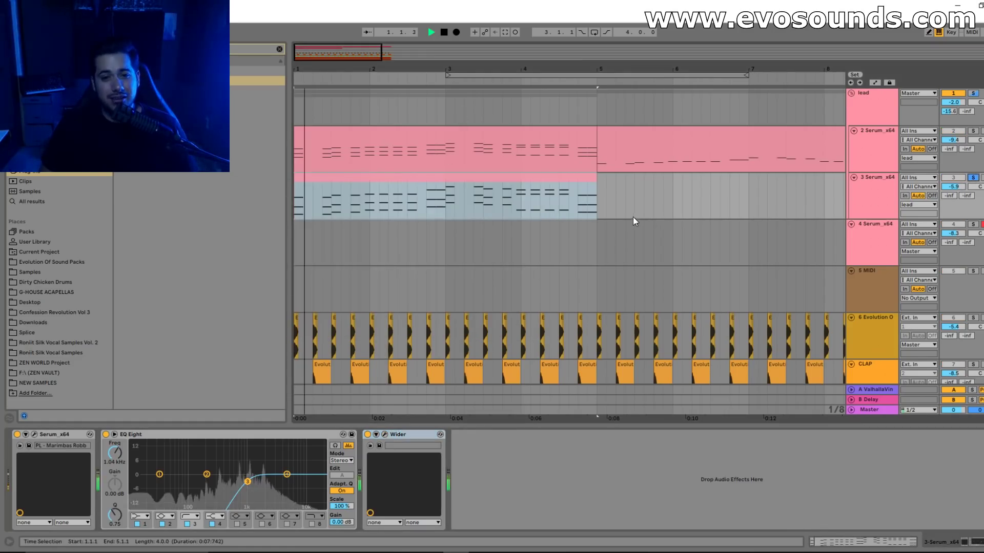
pyautogui.click(975, 179)
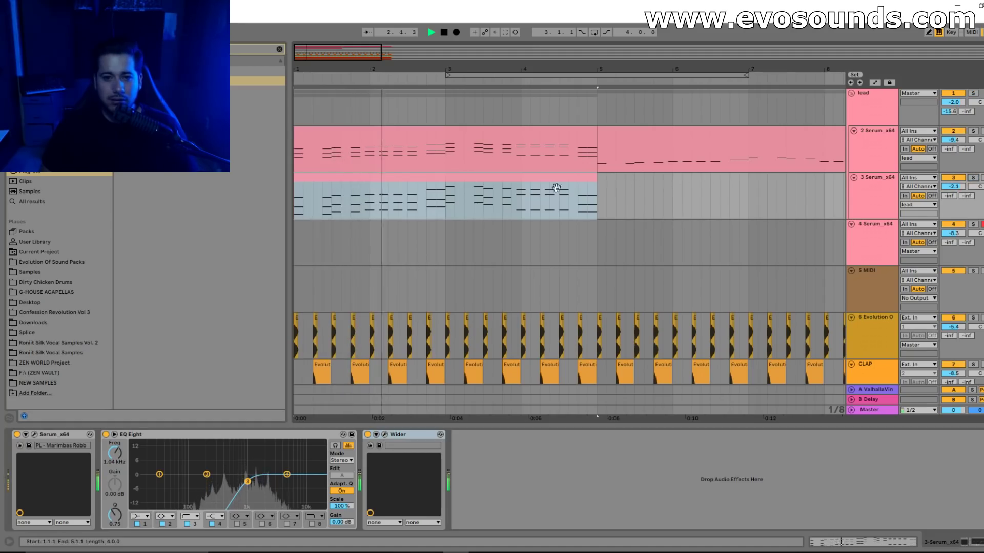
pyautogui.moveTo(954, 188); pyautogui.dragTo(954, 205)
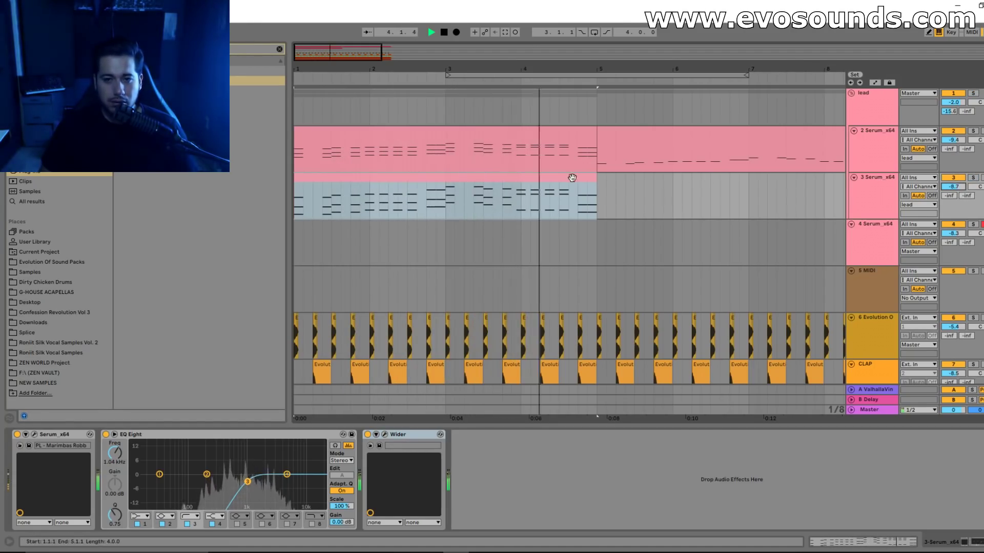
# Copy the four-bar chord clip from track 2 to the start of track 4.
pyautogui.click(553, 181)
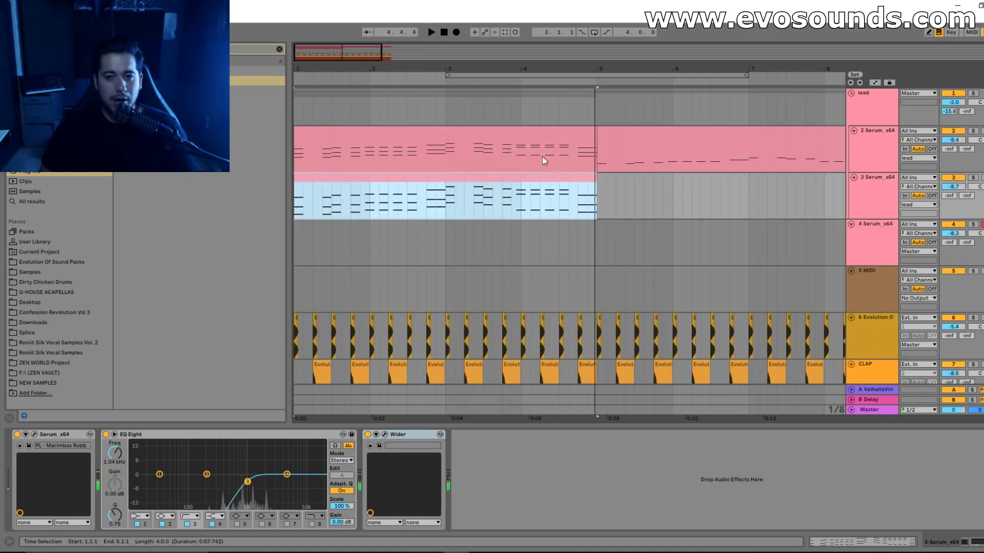
pyautogui.click(534, 133)
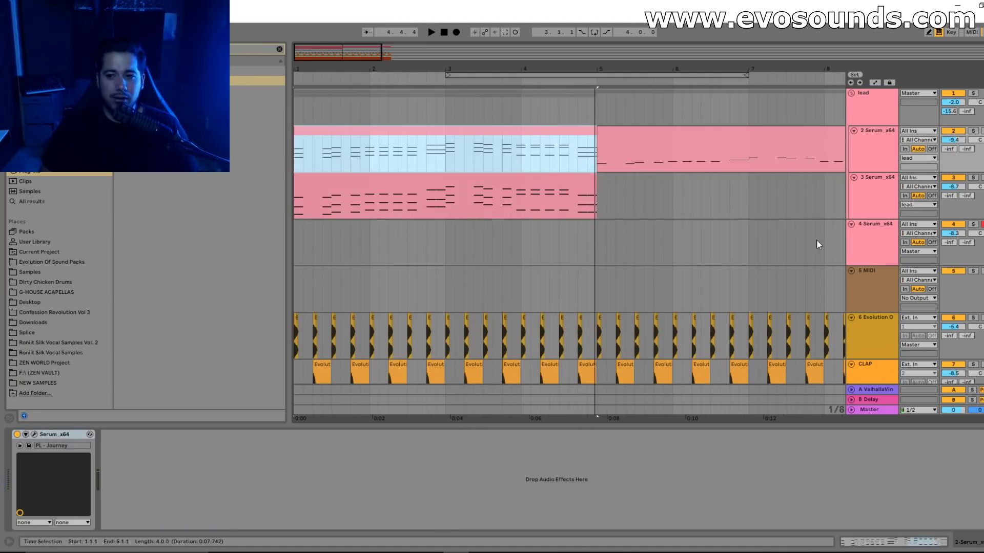
pyautogui.click(873, 250)
pyautogui.click(298, 241)
pyautogui.hotkey('ctrl', 'v')
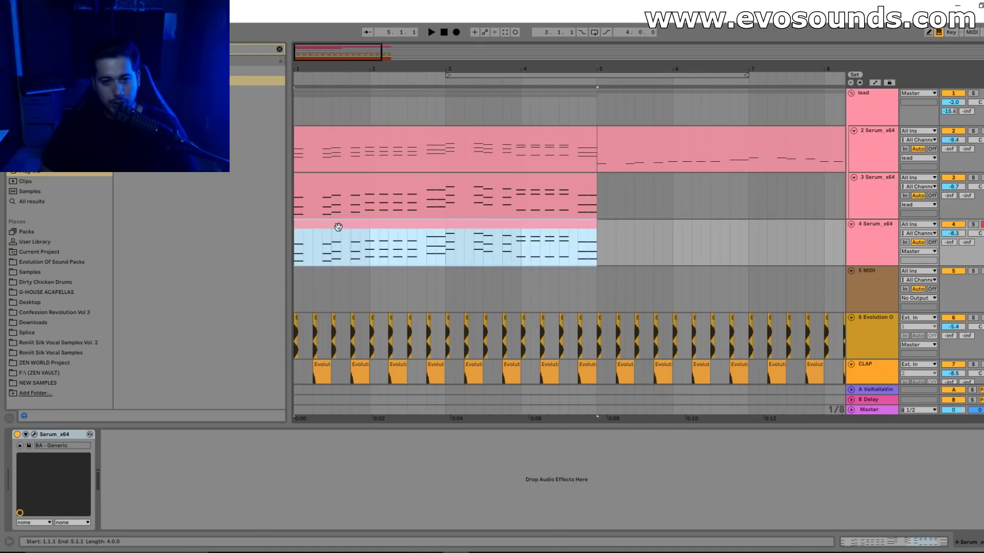
# Delete all harmony notes above the bass line in track 4's clip, leaving only the lowest note of each chord.
pyautogui.doubleClick(338, 225)
pyautogui.moveTo(158, 434); pyautogui.dragTo(246, 341)
pyautogui.press('Delete')
pyautogui.moveTo(261, 422); pyautogui.dragTo(486, 293)
pyautogui.press('Delete')
pyautogui.moveTo(525, 398); pyautogui.dragTo(577, 302)
pyautogui.press('Delete')
pyautogui.moveTo(562, 368); pyautogui.dragTo(976, 298)
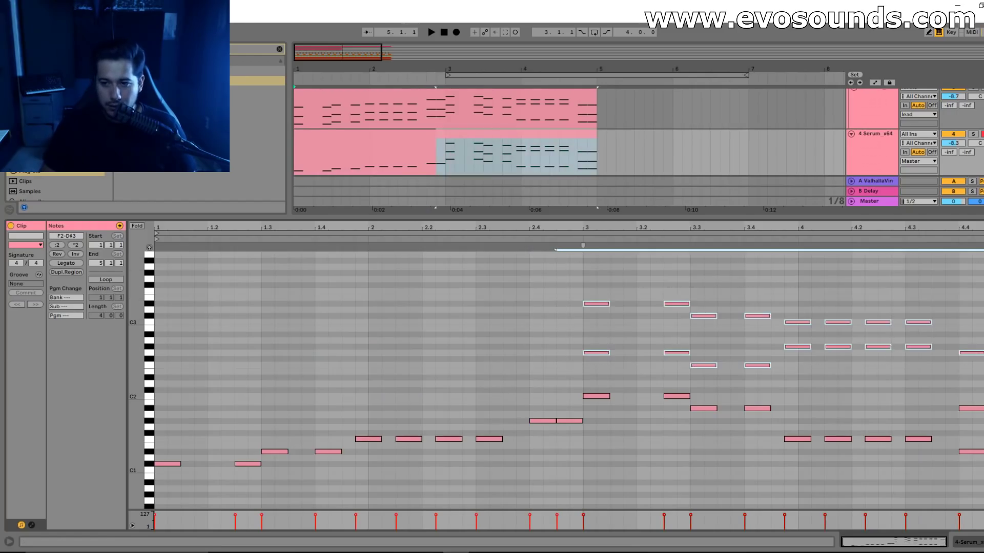
pyautogui.press('Delete')
pyautogui.click(968, 408)
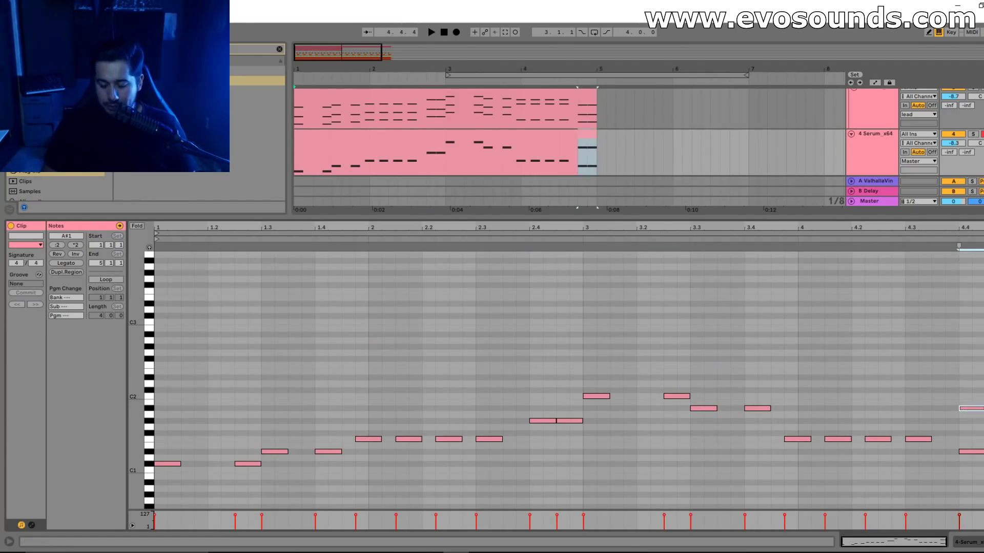
# Solo track 4 and lower all notes in its bass clip by one octave.
pyautogui.click(972, 135)
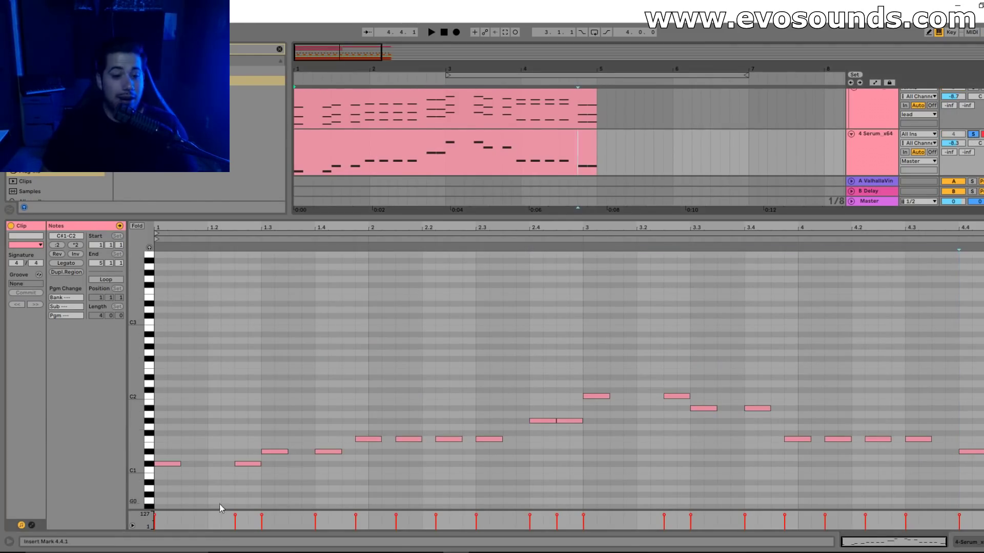
pyautogui.hotkey('ctrl', 'a')
pyautogui.hotkey('shift', 'Down')
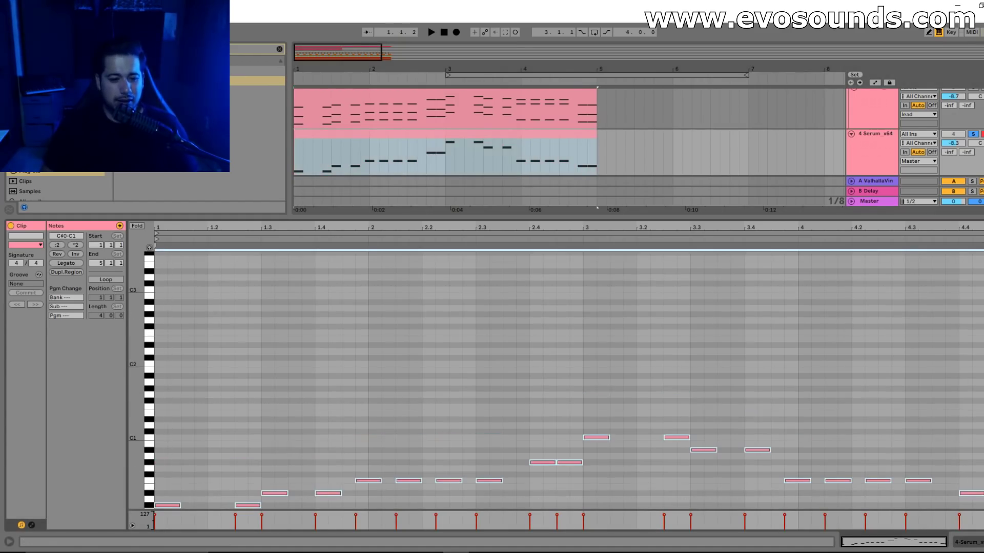
# Add an EQ Eight to track 4 with a high-cut filter at 102 Hz, unsolo the track and audition the bass.
pyautogui.hotkey('shift', 'Tab')
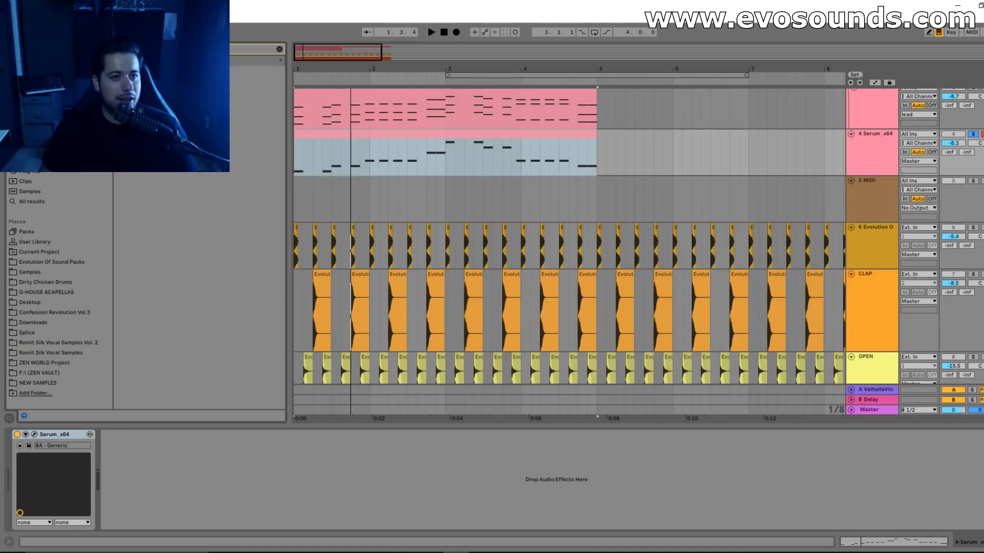
pyautogui.press('Return')
pyautogui.moveTo(263, 480); pyautogui.dragTo(189, 482)
pyautogui.press('space')
pyautogui.press('space')
pyautogui.click(973, 134)
pyautogui.press('space')
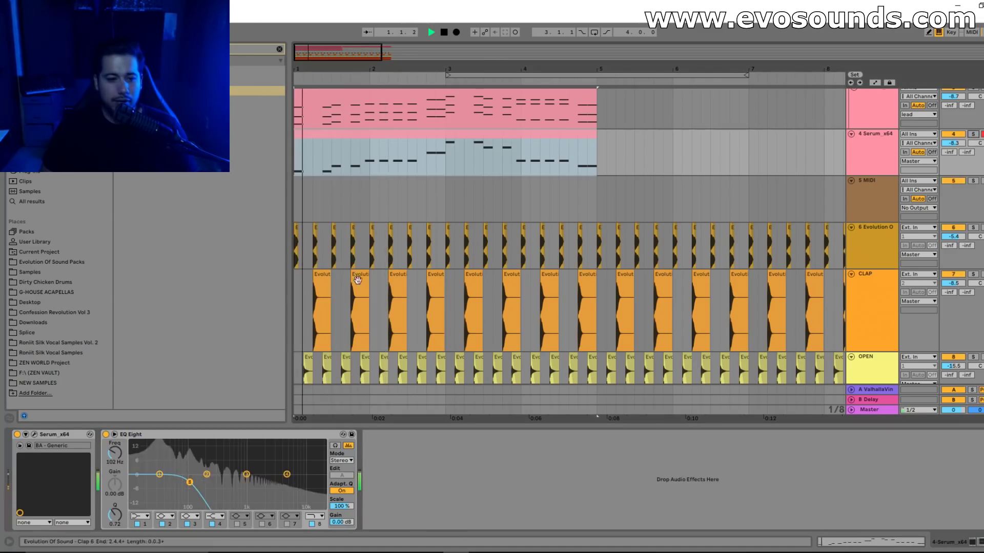
# Copy the lead group's LFOTool to the end of track 4's device chain and play the arrangement.
pyautogui.scroll(3, 357, 281)
pyautogui.click(866, 111)
pyautogui.press('space')
pyautogui.click(51, 435)
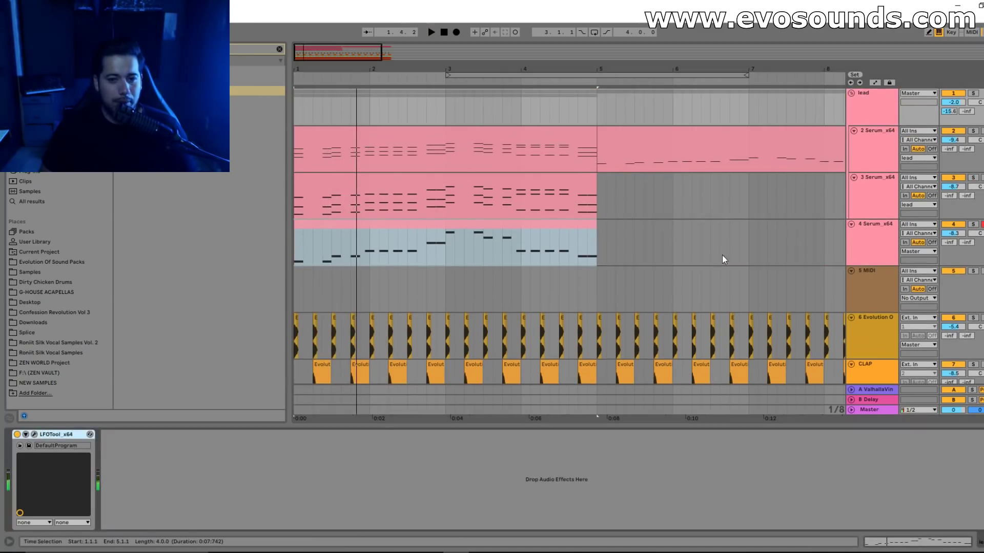
pyautogui.click(719, 261)
pyautogui.press('space')
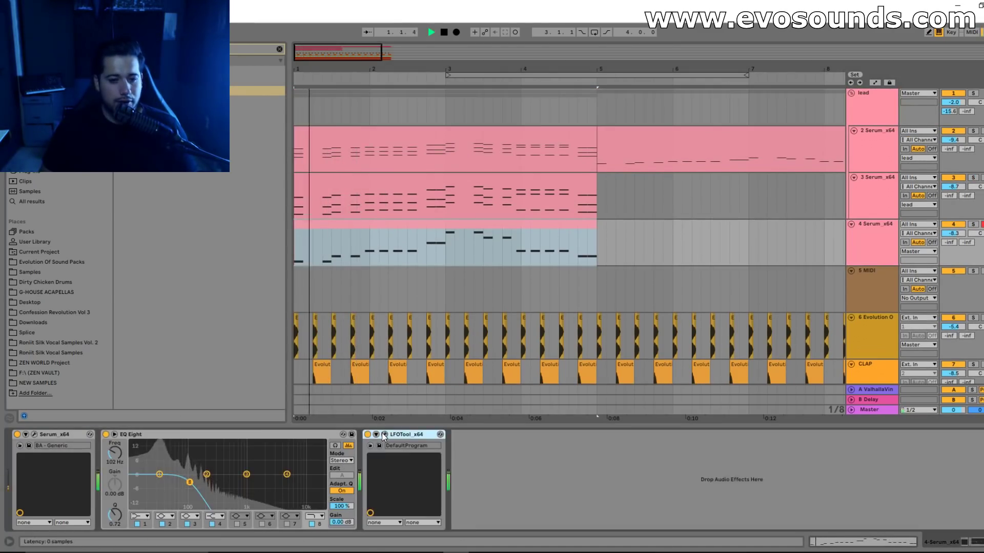
# Shift the full-volume point of track 4's LFOTool curve slightly later to lengthen the ducking.
pyautogui.click(385, 434)
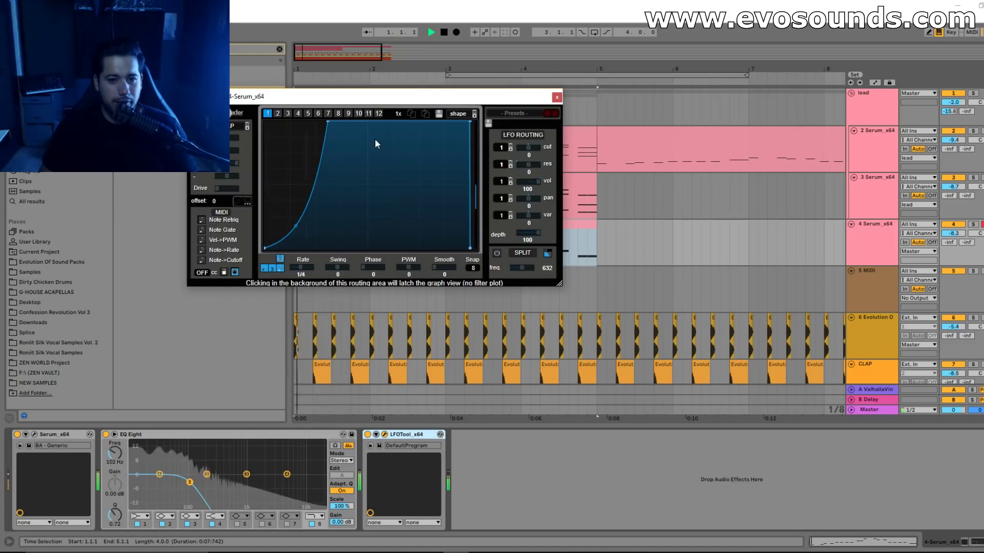
pyautogui.moveTo(328, 122); pyautogui.dragTo(341, 122)
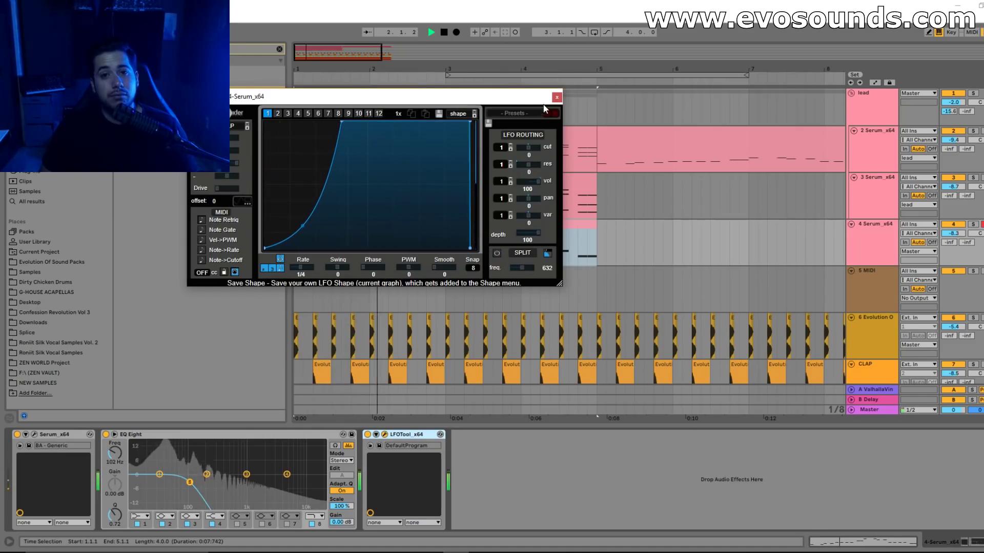
pyautogui.click(556, 96)
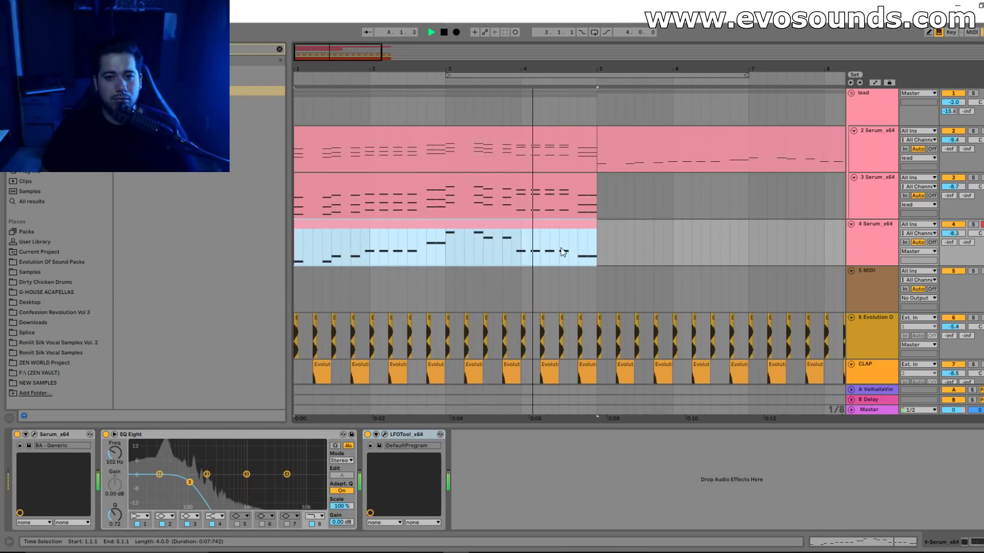
# Duplicate the four-bar clips on tracks 2 to 4 into bars 5 through 8.
pyautogui.moveTo(596, 251); pyautogui.dragTo(294, 139)
pyautogui.hotkey('ctrl', 'd')
pyautogui.moveTo(591, 69); pyautogui.dragTo(635, 41)
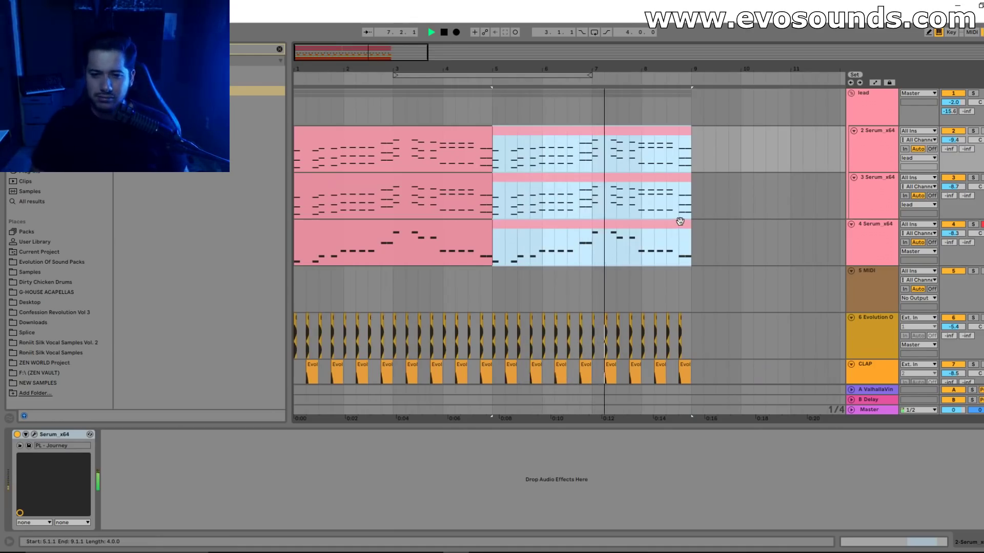
pyautogui.press('space')
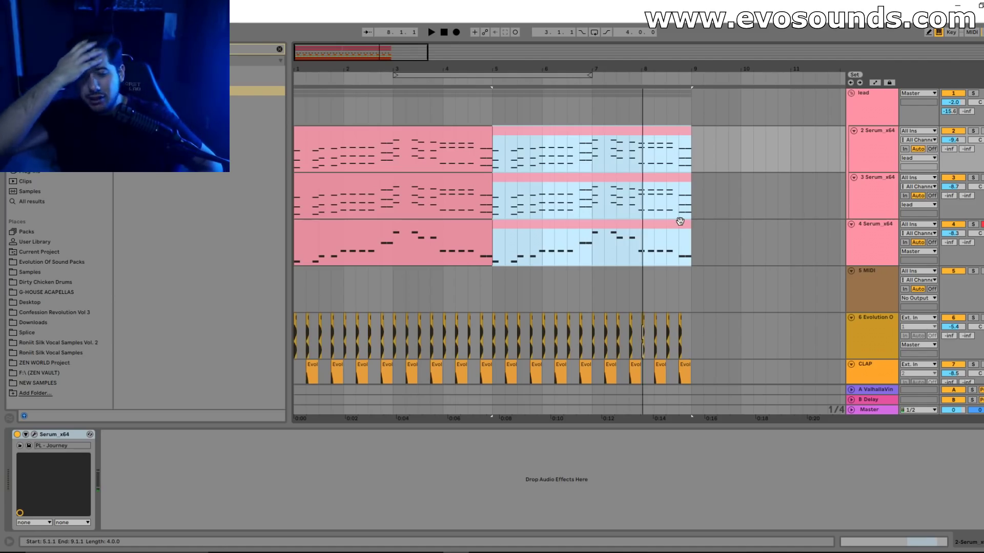
# Audition the lead group soloed in the mixer and solo the ValhallaVintageVerb return.
pyautogui.press('Tab')
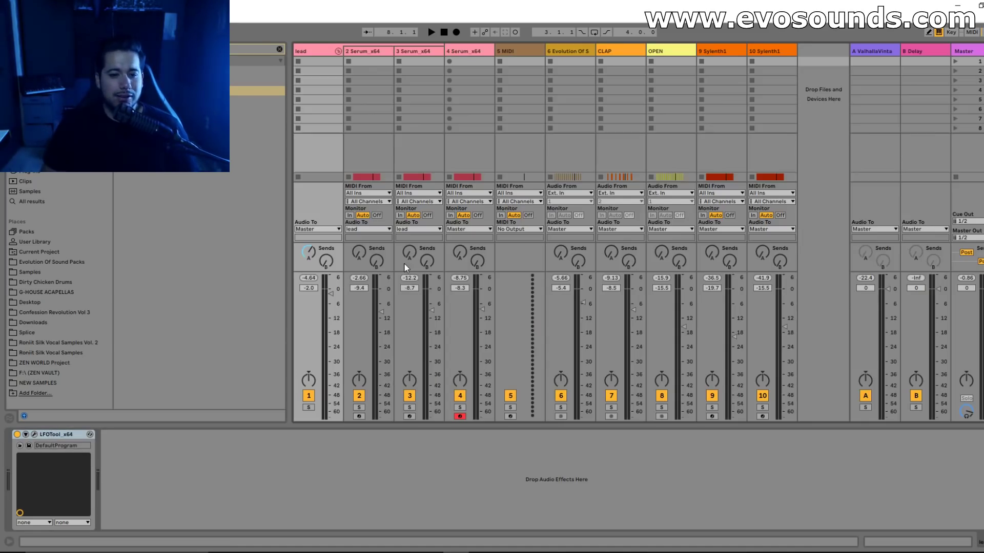
pyautogui.click(869, 51)
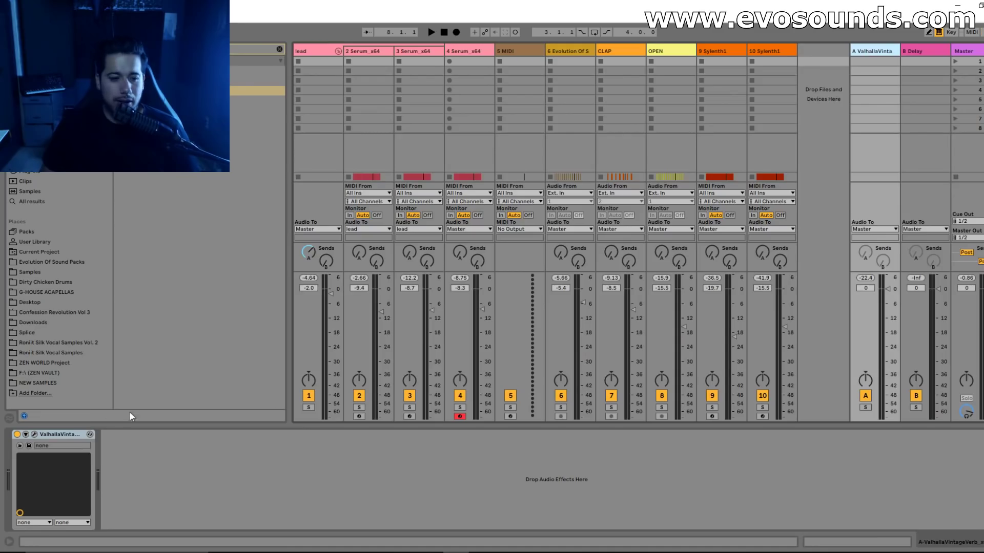
pyautogui.press('space')
pyautogui.click(309, 407)
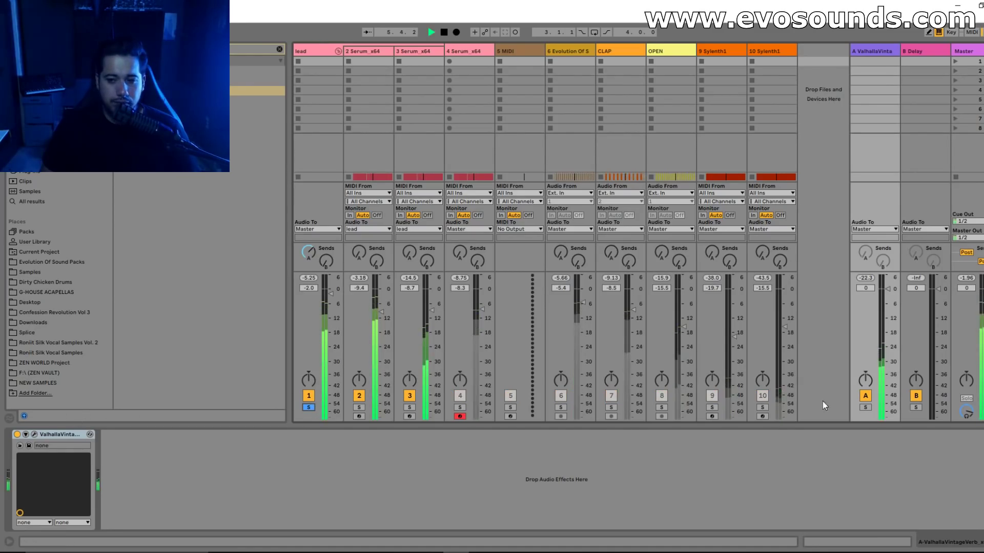
pyautogui.press('space')
pyautogui.click(865, 408)
pyautogui.click(882, 53)
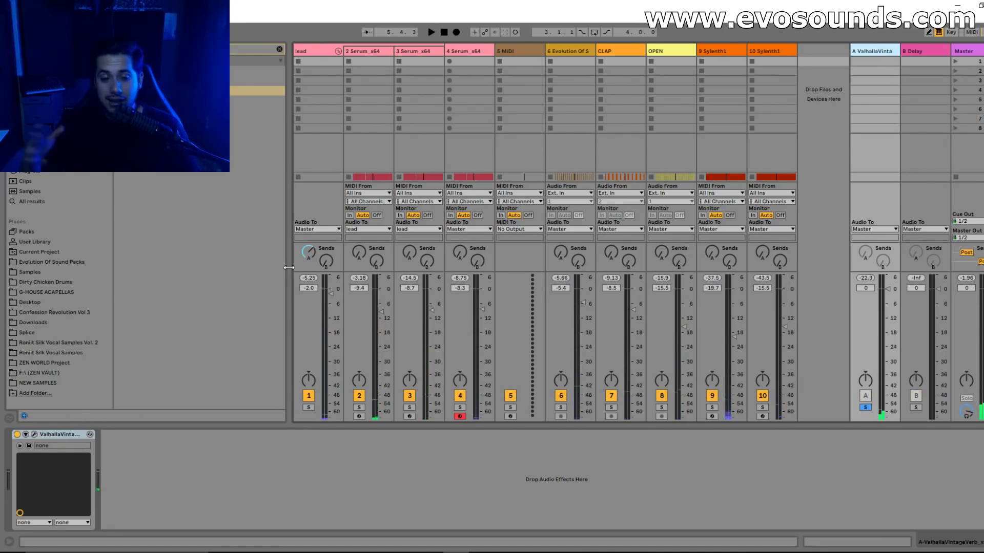
# Solo the lead group and set its send to the ValhallaVintageVerb return to -18.0 dB.
pyautogui.press('Tab')
pyautogui.press('Tab')
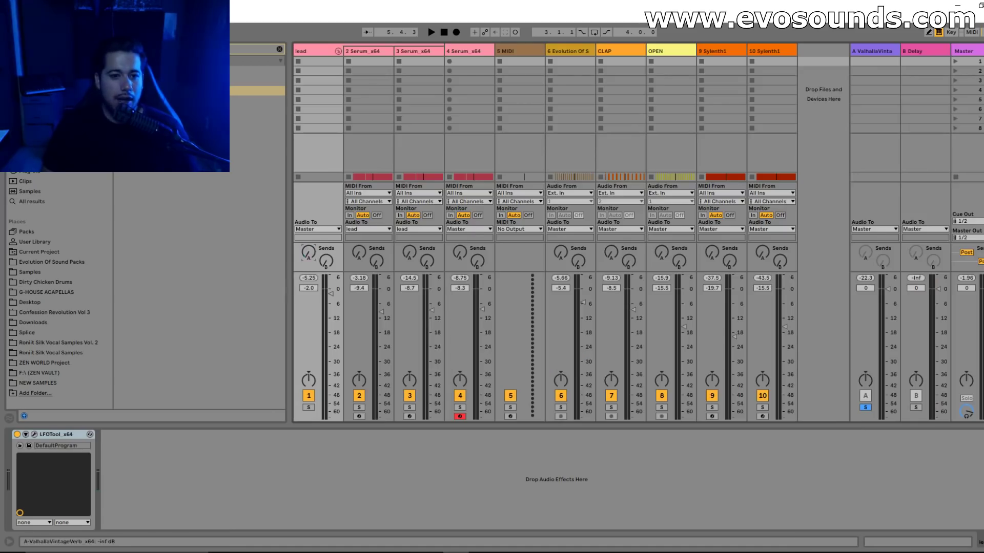
pyautogui.press('space')
pyautogui.press('space')
pyautogui.click(309, 408)
pyautogui.moveTo(309, 252); pyautogui.dragTo(308, 215)
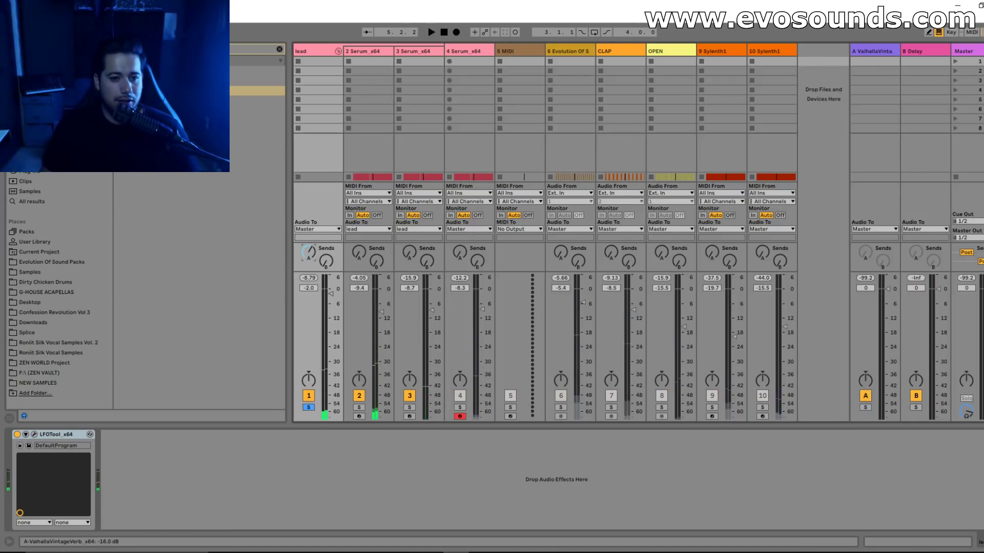
# Set the ValhallaVintageVerb decay on return A to 1.42 s and audition the return.
pyautogui.click(869, 49)
pyautogui.click(35, 434)
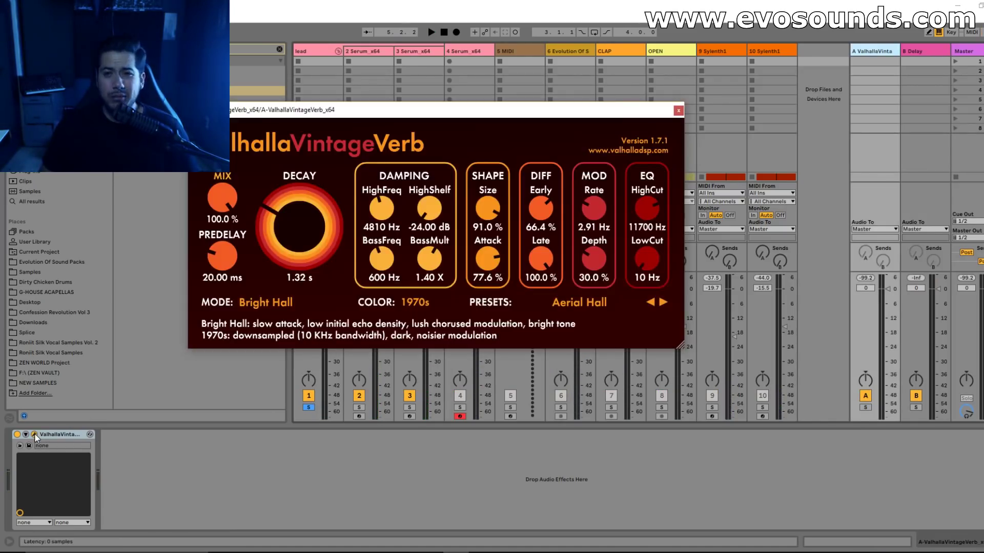
pyautogui.moveTo(299, 230); pyautogui.dragTo(299, 221)
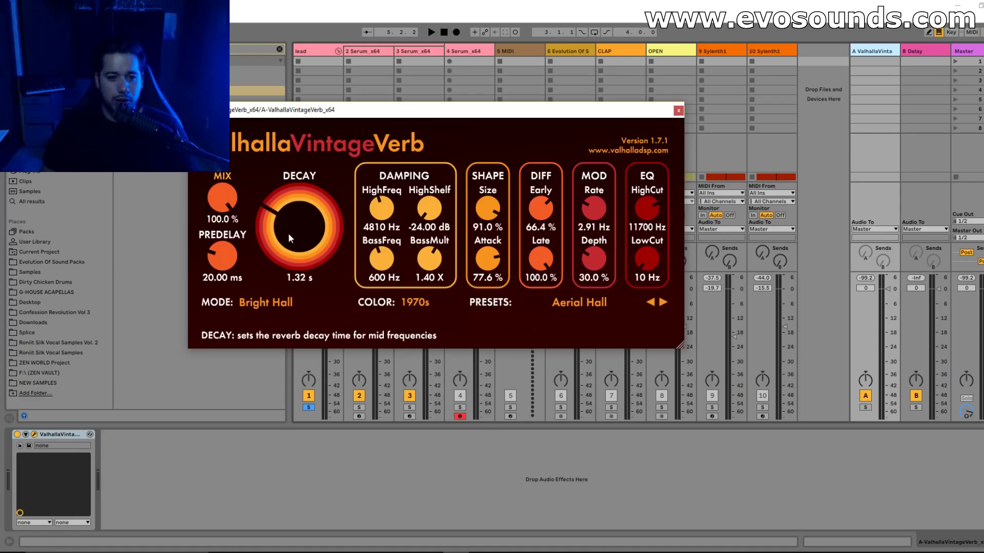
pyautogui.press('space')
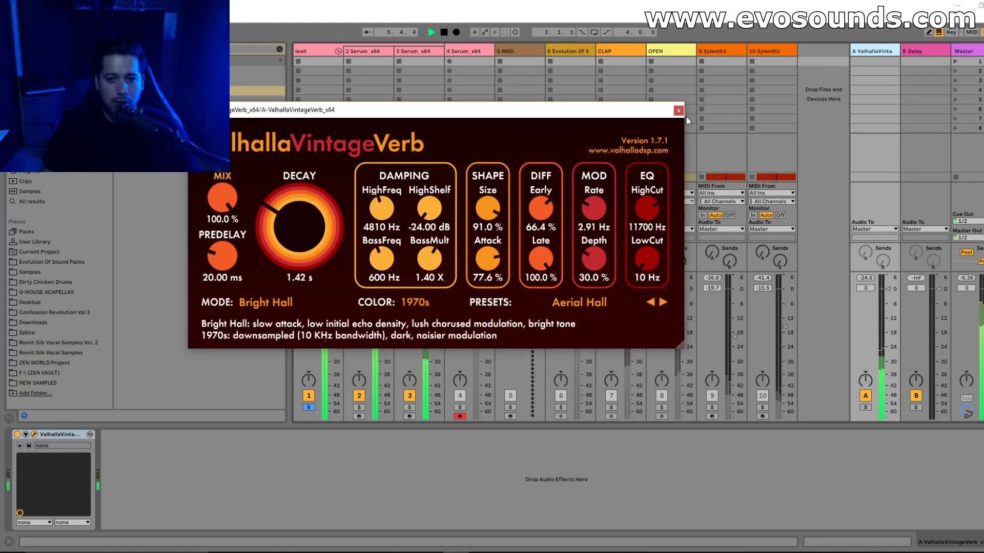
pyautogui.click(678, 110)
pyautogui.click(865, 408)
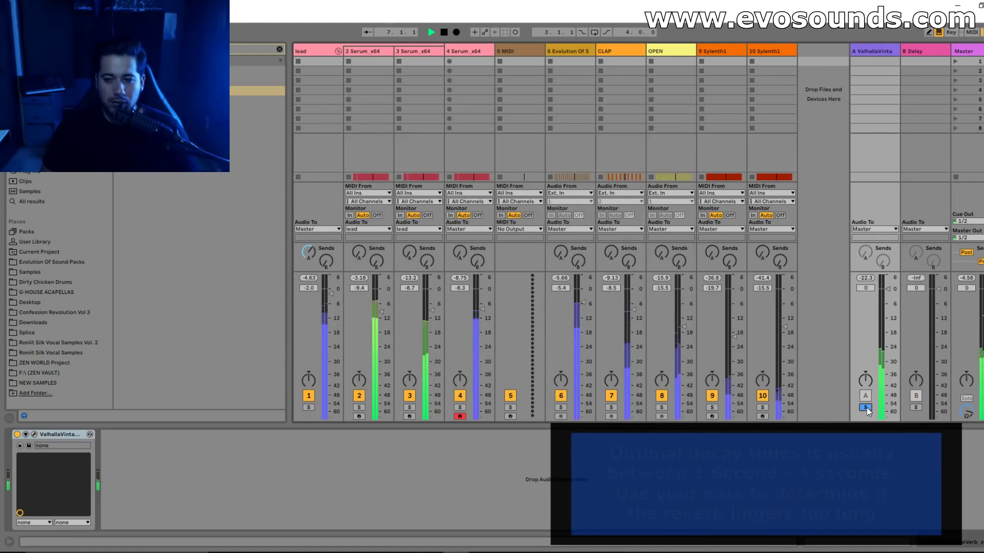
pyautogui.press('Tab')
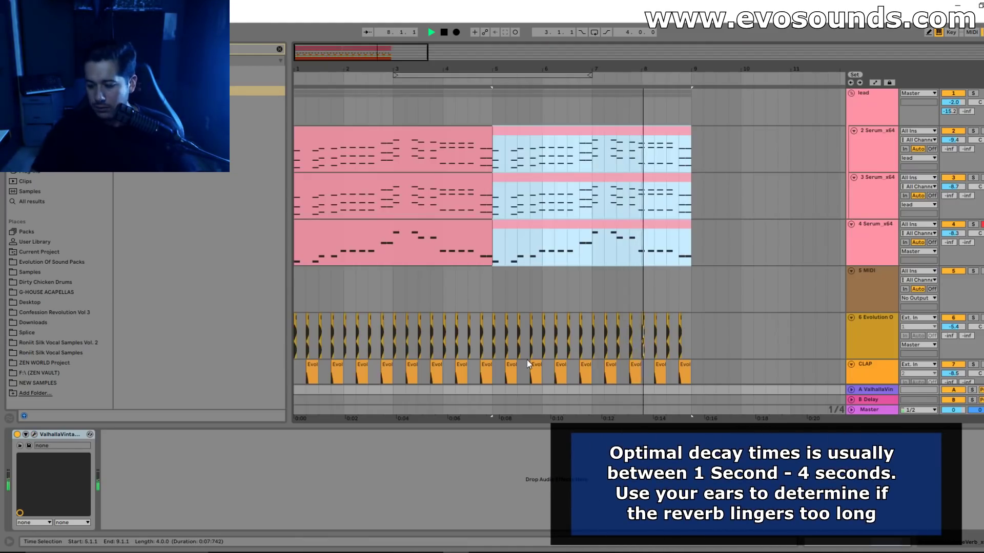
pyautogui.press('space')
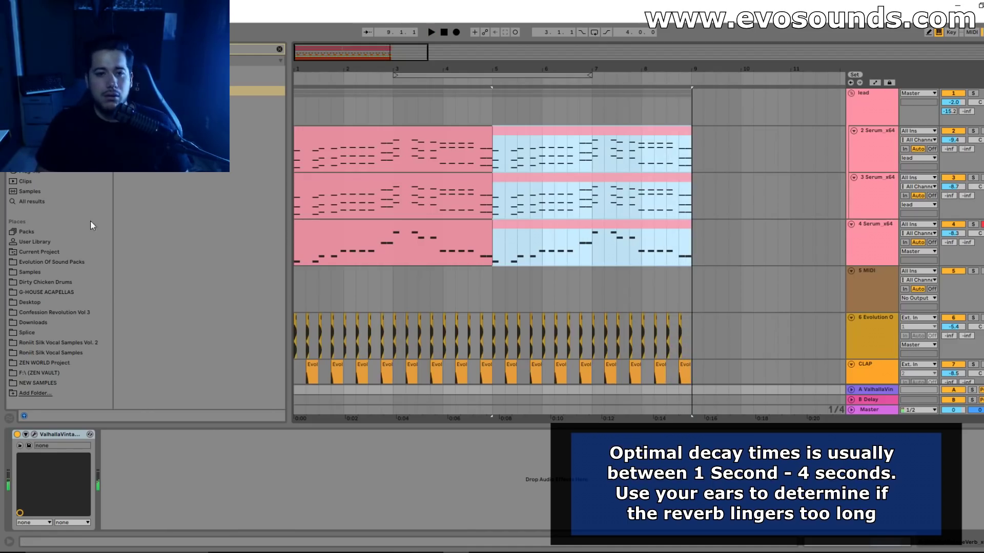
# Add a Reverb to the lead group and set its Dry/Wet to 0 %.
pyautogui.moveTo(460, 69); pyautogui.dragTo(511, 83)
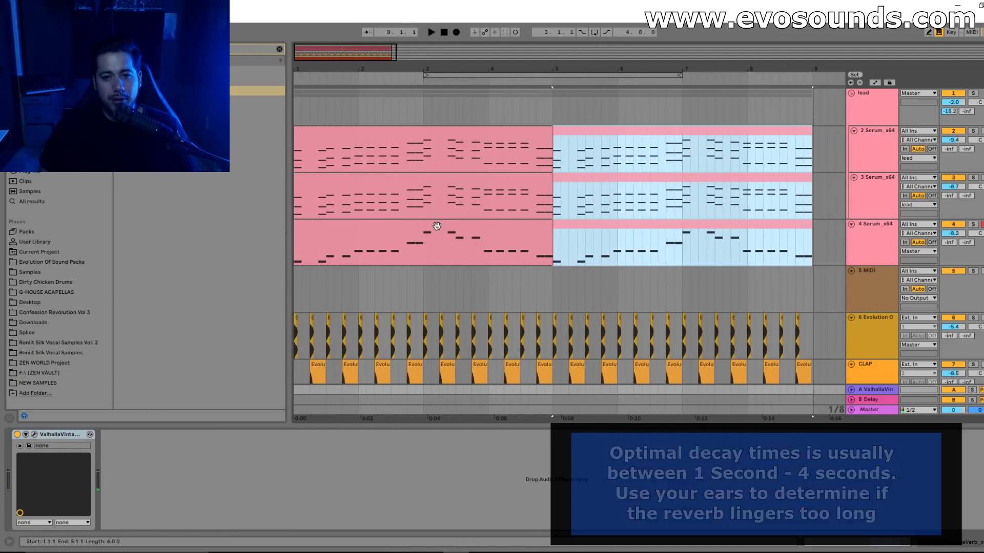
pyautogui.scroll(-1, 436, 227)
pyautogui.scroll(1, 437, 228)
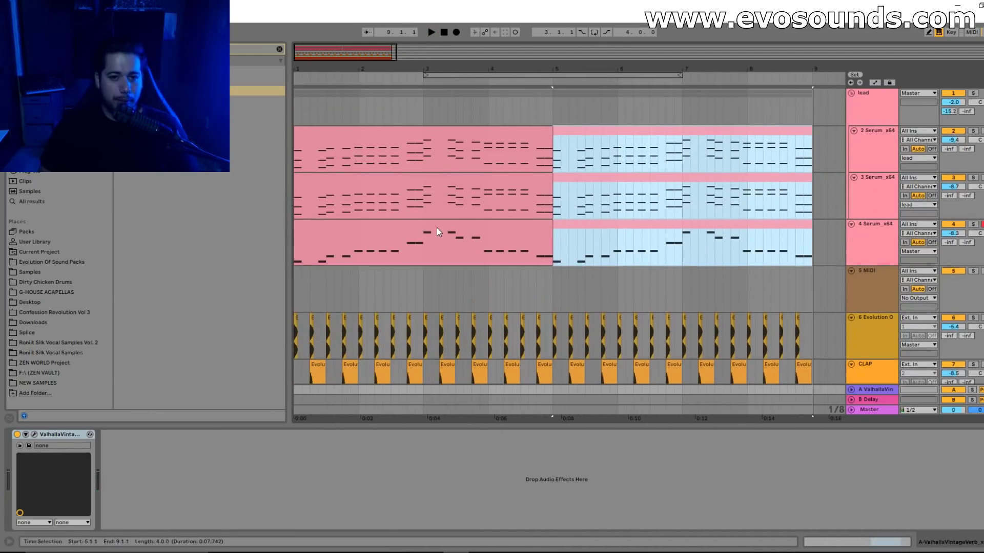
pyautogui.click(889, 108)
pyautogui.click(280, 50)
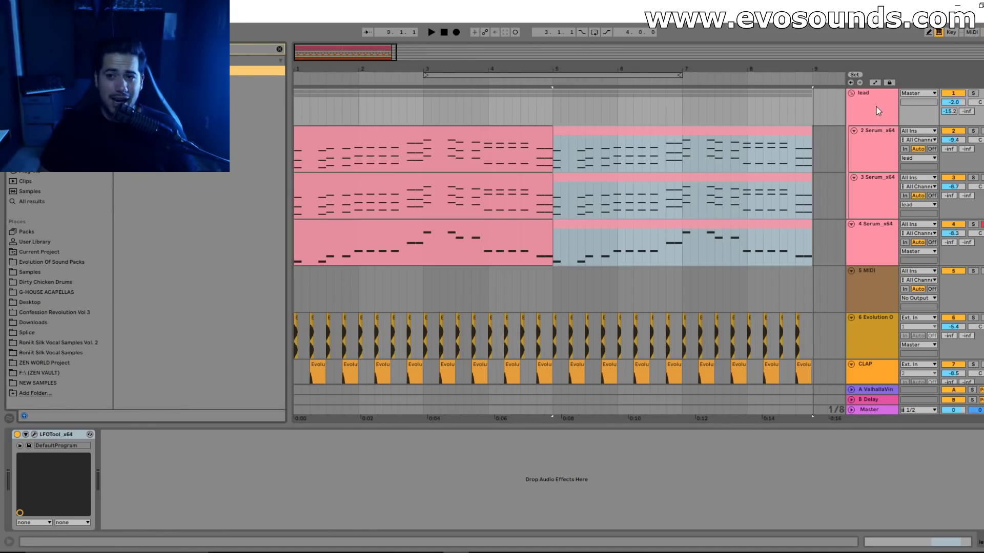
pyautogui.press('Return')
pyautogui.moveTo(356, 518); pyautogui.dragTo(356, 551)
pyautogui.moveTo(467, 69)
pyautogui.mouseDown()
pyautogui.moveTo(468, 102)
pyautogui.moveTo(468, 76)
pyautogui.mouseUp()
pyautogui.click(329, 83)
pyautogui.press('space')
pyautogui.moveTo(329, 67); pyautogui.dragTo(329, 41)
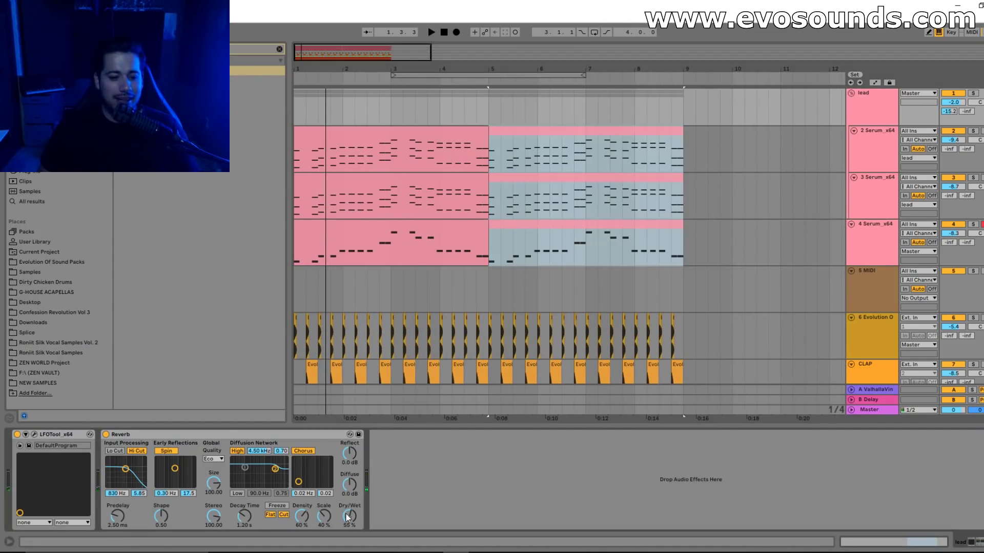
pyautogui.press('+')
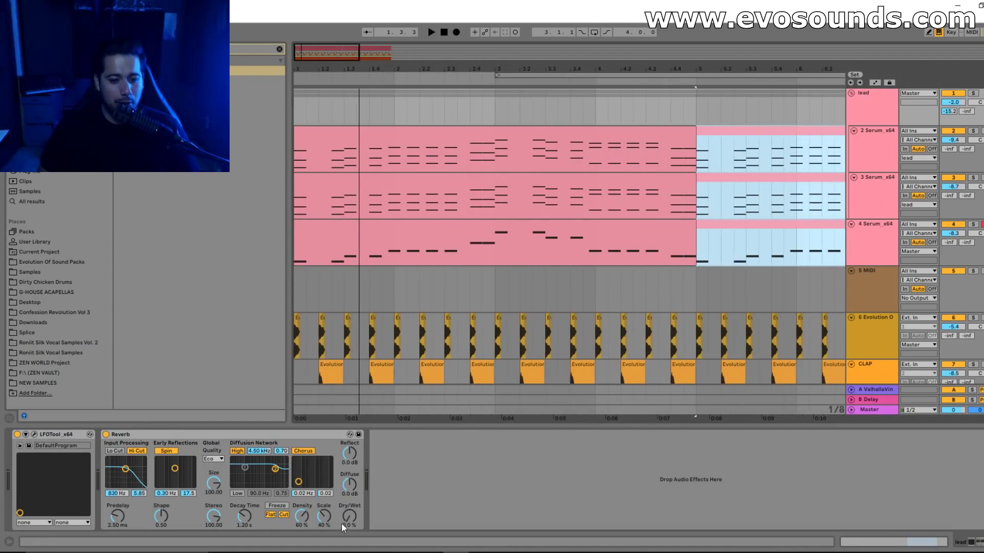
# Draw Reverb Dry/Wet automation on the lead group that ramps up and falls within the first beats of bar 1.
pyautogui.press('a')
pyautogui.moveTo(329, 67); pyautogui.dragTo(329, 87)
pyautogui.click(299, 125)
pyautogui.moveTo(315, 126); pyautogui.dragTo(315, 98)
pyautogui.press('space')
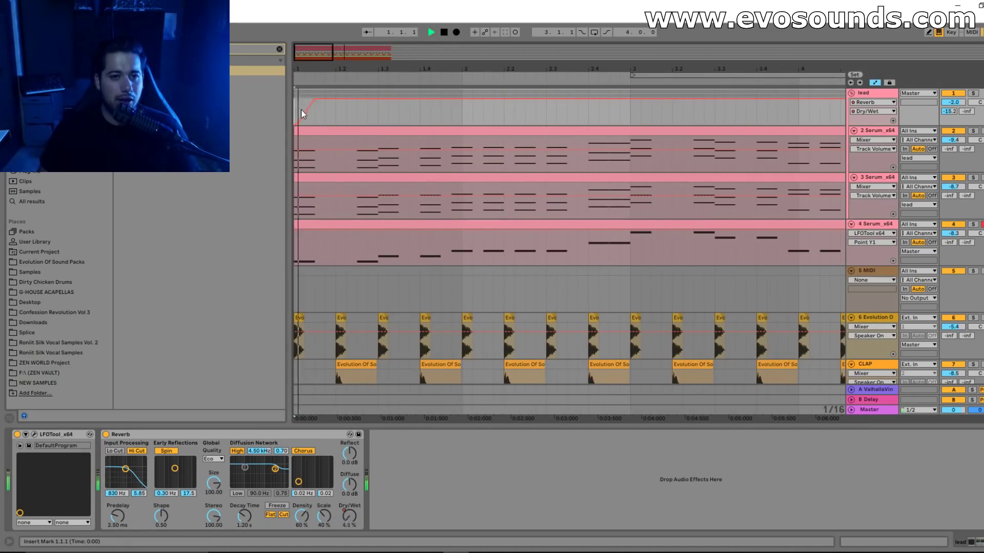
pyautogui.press('space')
pyautogui.moveTo(346, 100); pyautogui.dragTo(355, 125)
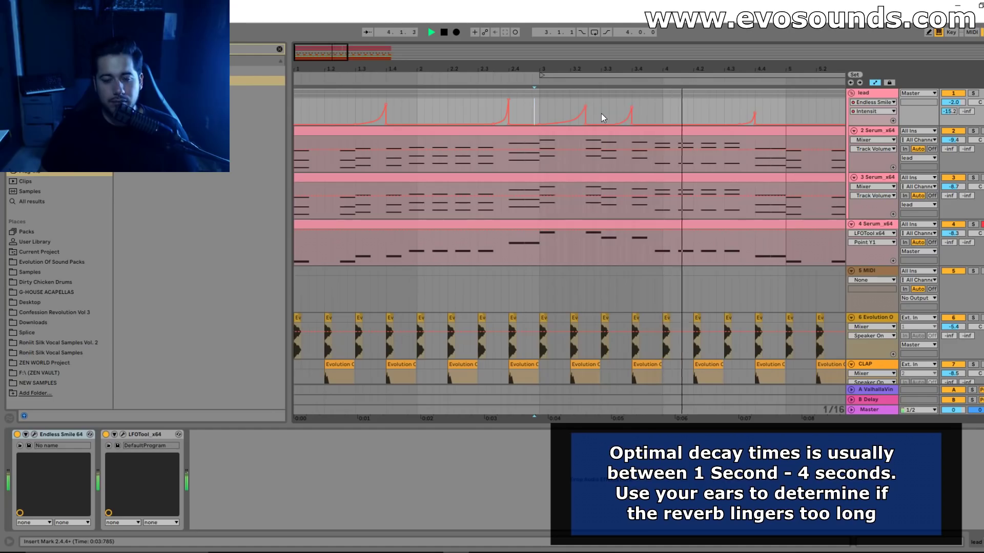
# Duplicate the lead group's first four bars, including the Endless Smile intensity automation, into bars 5 through 8.
pyautogui.moveTo(601, 69); pyautogui.dragTo(351, 64)
pyautogui.moveTo(453, 69); pyautogui.dragTo(454, 37)
pyautogui.press('space')
pyautogui.moveTo(454, 118); pyautogui.dragTo(280, 100)
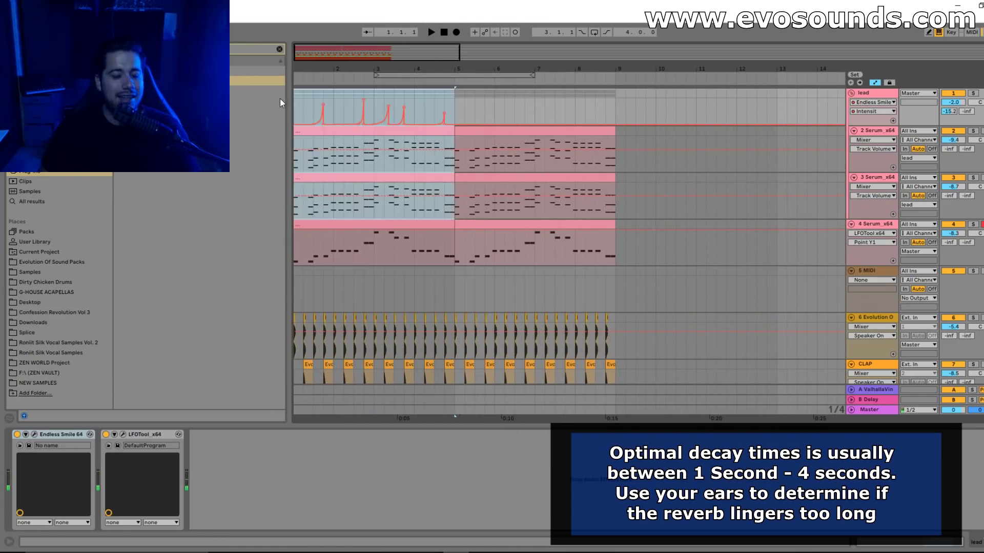
pyautogui.hotkey('ctrl', 'd')
pyautogui.moveTo(359, 68); pyautogui.dragTo(380, 82)
pyautogui.moveTo(310, 56); pyautogui.dragTo(311, 53)
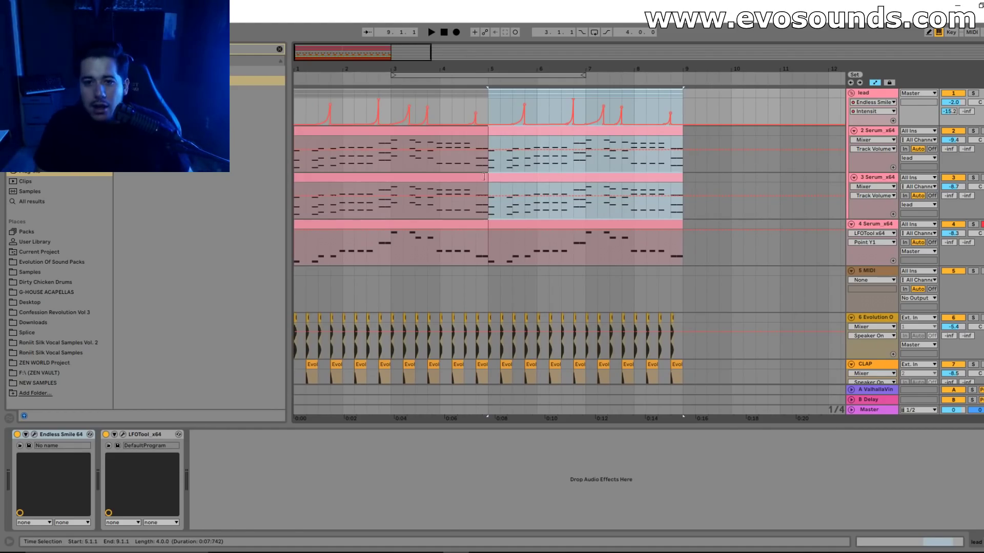
# Open track 4's first bass clip with the track soloed, and enlarge the note editor to examine the bass notes.
pyautogui.doubleClick(385, 224)
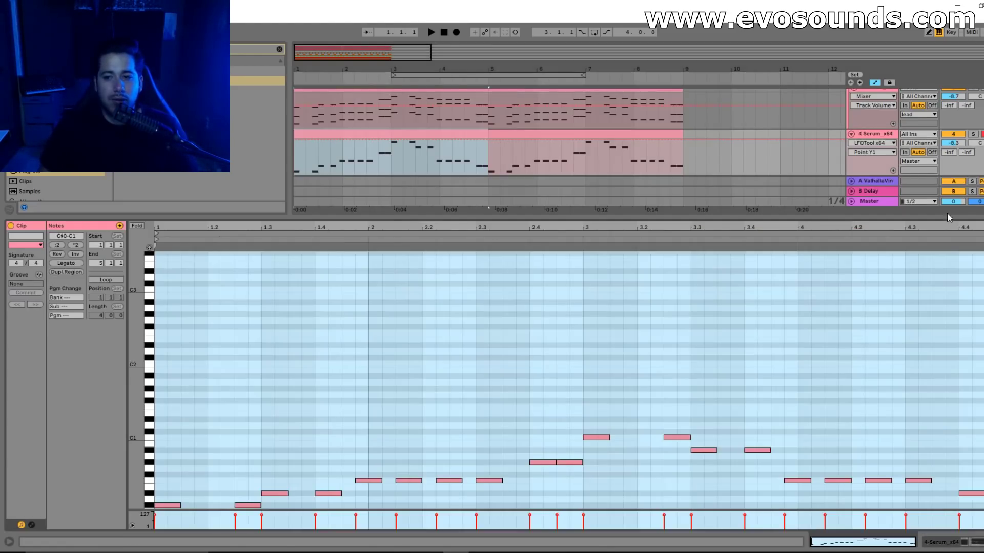
pyautogui.click(974, 134)
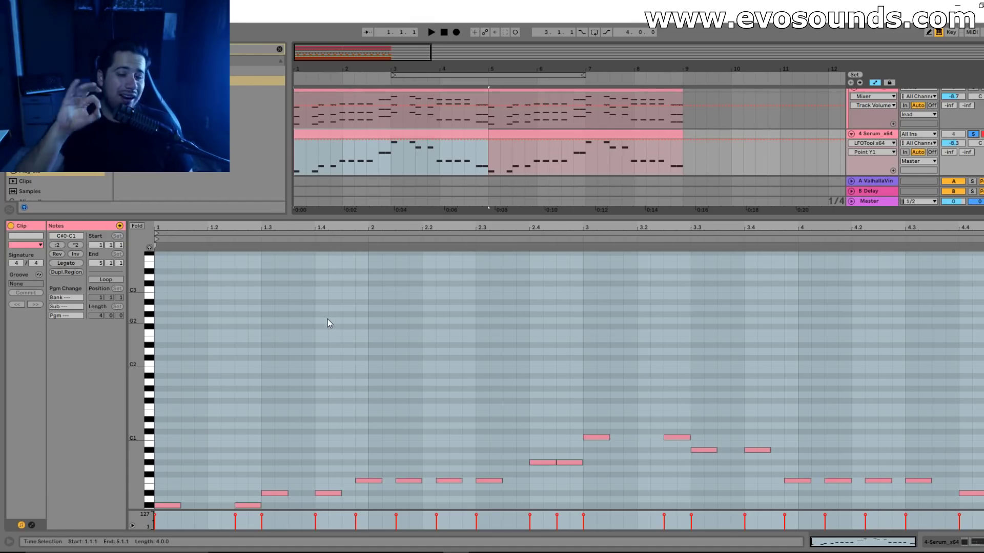
pyautogui.scroll(-3, 324, 330)
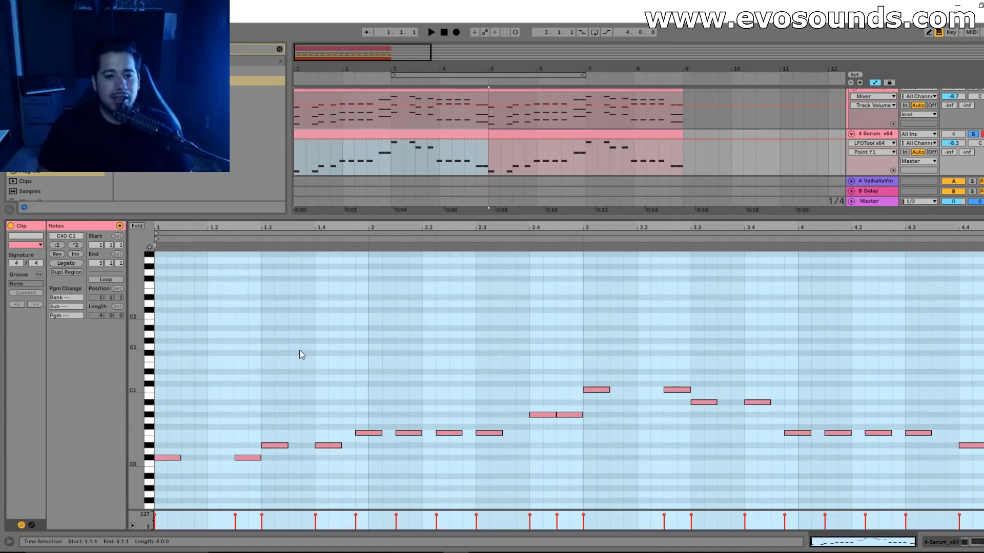
pyautogui.moveTo(392, 221); pyautogui.dragTo(383, 296)
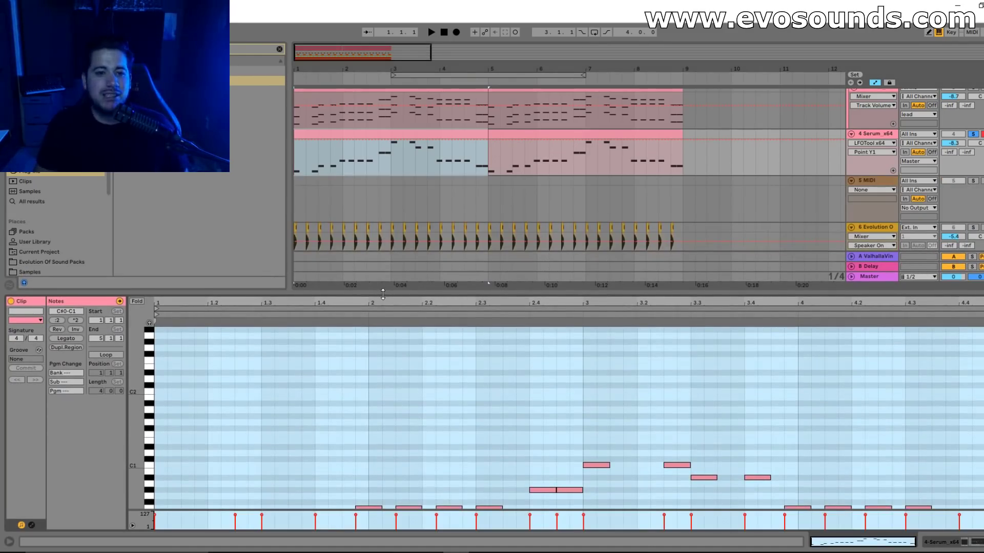
pyautogui.moveTo(383, 295); pyautogui.dragTo(382, 180)
pyautogui.click(274, 364)
pyautogui.moveTo(135, 418); pyautogui.dragTo(697, 229)
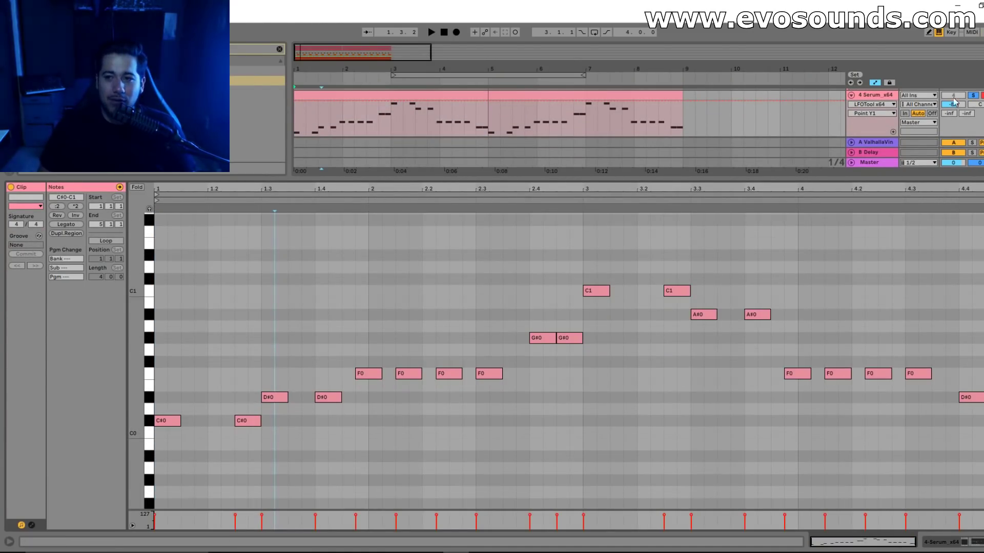
# Unsolo track 4, solo track 3, open its first clip in an enlarged note editor and play back the chords.
pyautogui.click(972, 96)
pyautogui.click(365, 98)
pyautogui.moveTo(389, 178); pyautogui.dragTo(388, 363)
pyautogui.scroll(4, 386, 223)
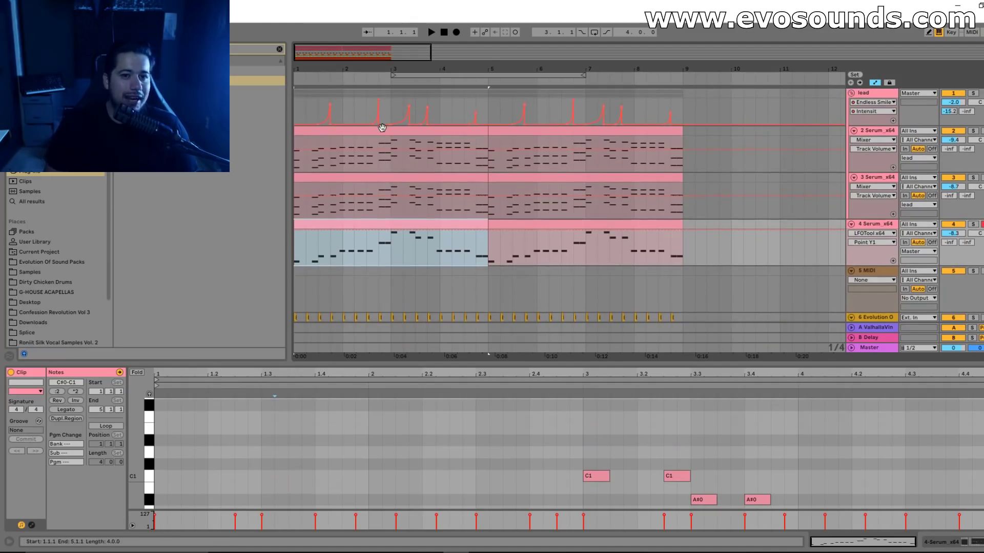
pyautogui.click(440, 154)
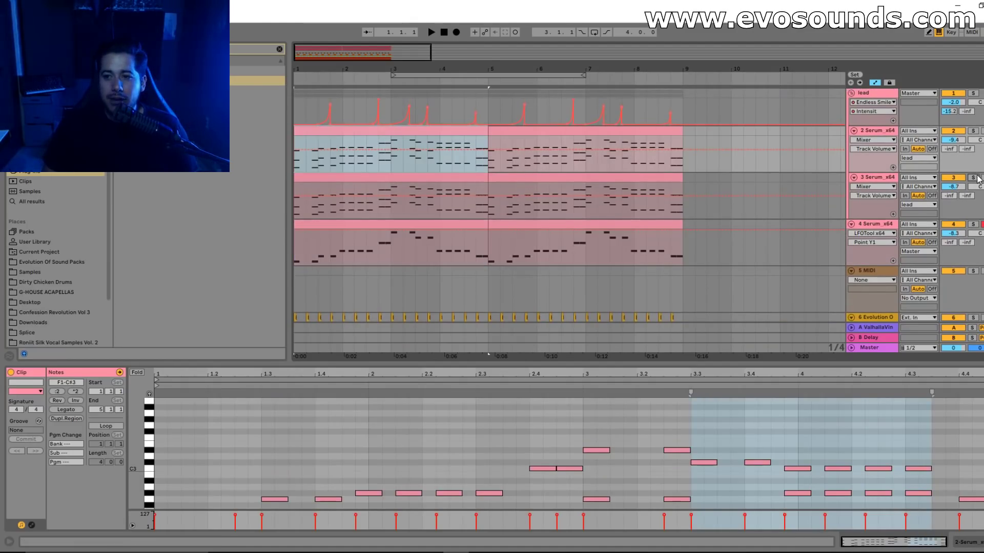
pyautogui.click(407, 180)
pyautogui.press('space')
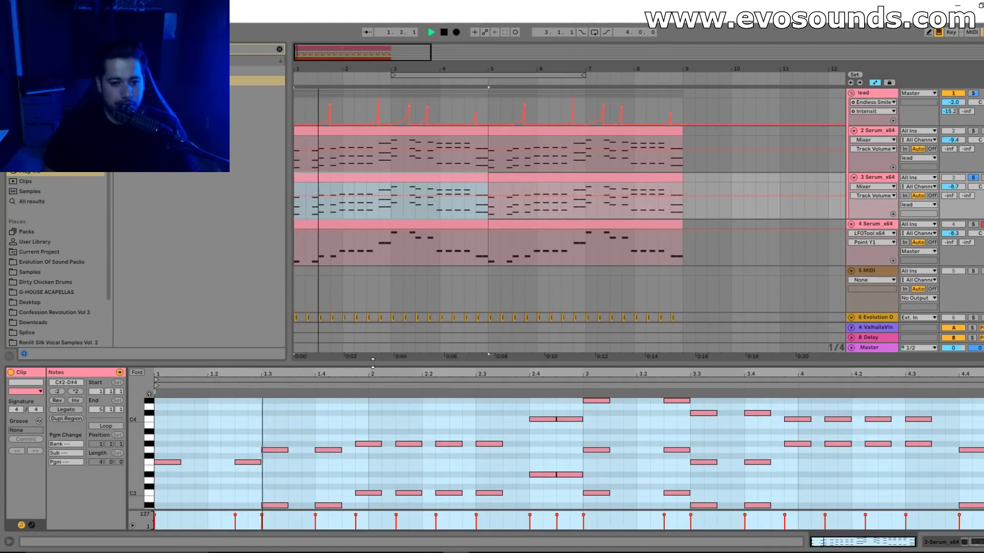
pyautogui.moveTo(371, 363); pyautogui.dragTo(373, 183)
pyautogui.scroll(3, 373, 287)
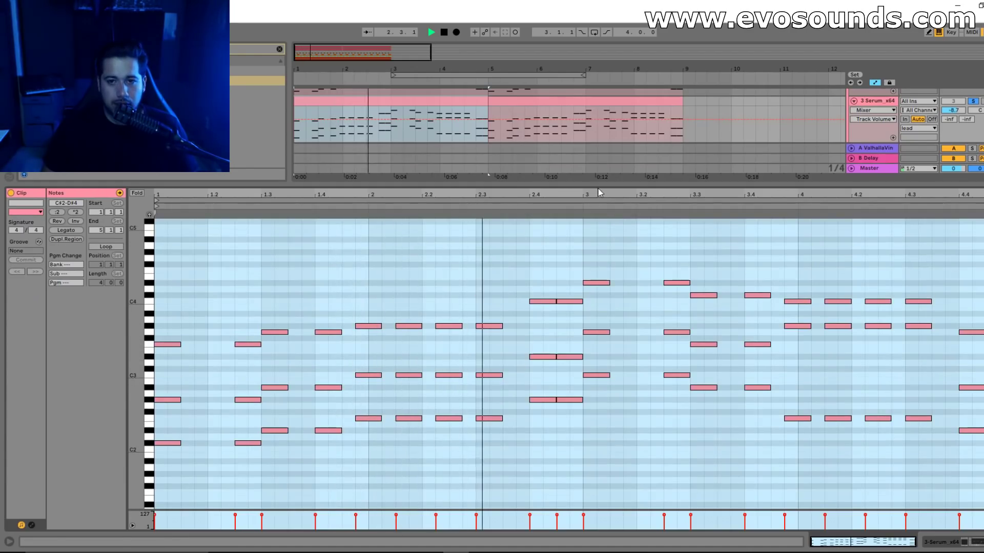
pyautogui.moveTo(600, 185); pyautogui.dragTo(599, 200)
pyautogui.press('space')
# Set the low-cut frequency in track 3's EQ Eight to 46.4 Hz and play the track.
pyautogui.doubleClick(872, 101)
pyautogui.moveTo(249, 482); pyautogui.dragTo(170, 484)
pyautogui.press('space')
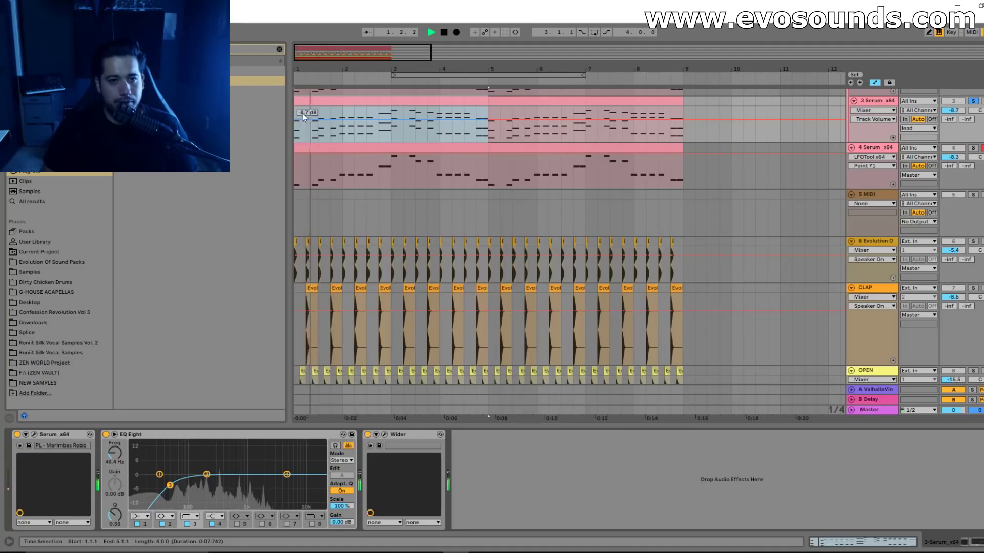
# Reopen track 3's first chord clip and select the lower notes across its first two bars.
pyautogui.doubleClick(311, 102)
pyautogui.press('space')
pyautogui.scroll(-2, 193, 446)
pyautogui.moveTo(161, 461); pyautogui.dragTo(567, 324)
pyautogui.scroll(3, 510, 395)
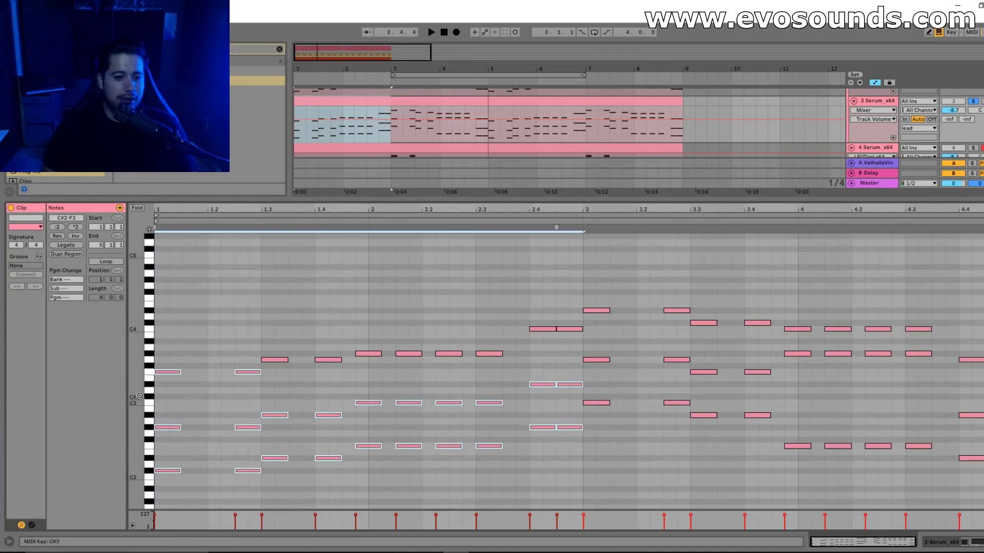
# Zoom the note editor in on the first chord, and examine and play its individual notes.
pyautogui.click(168, 373)
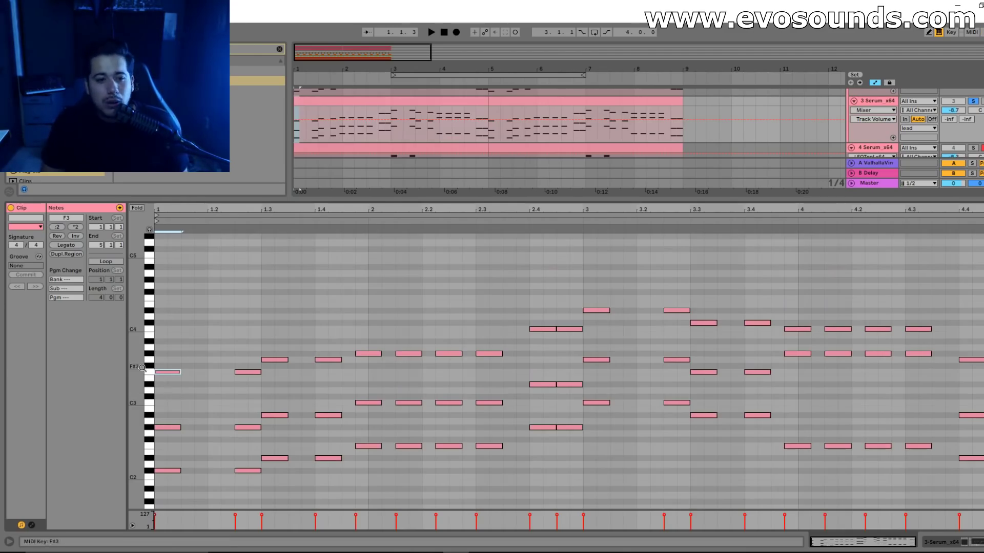
pyautogui.moveTo(142, 368); pyautogui.dragTo(167, 332)
pyautogui.scroll(-2, 201, 359)
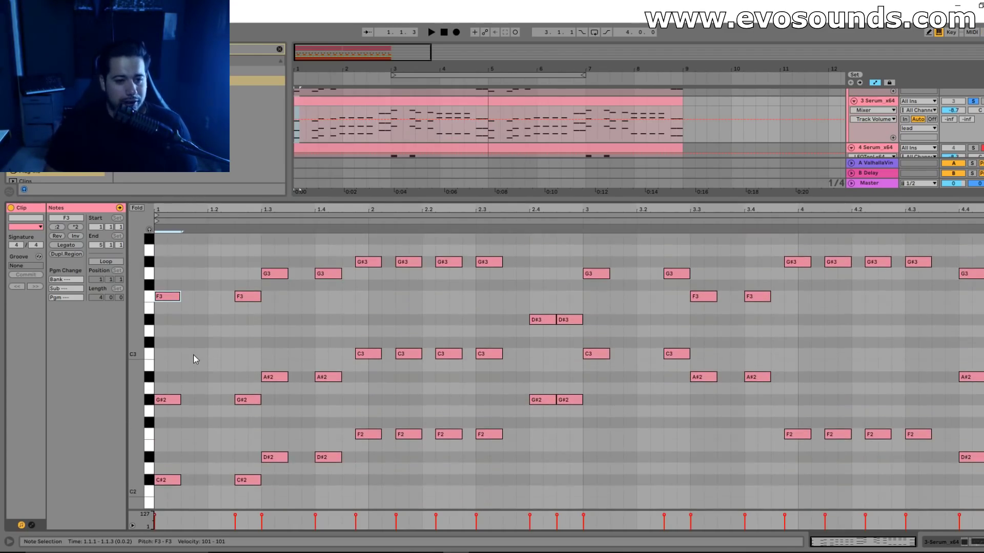
pyautogui.scroll(-2, 184, 415)
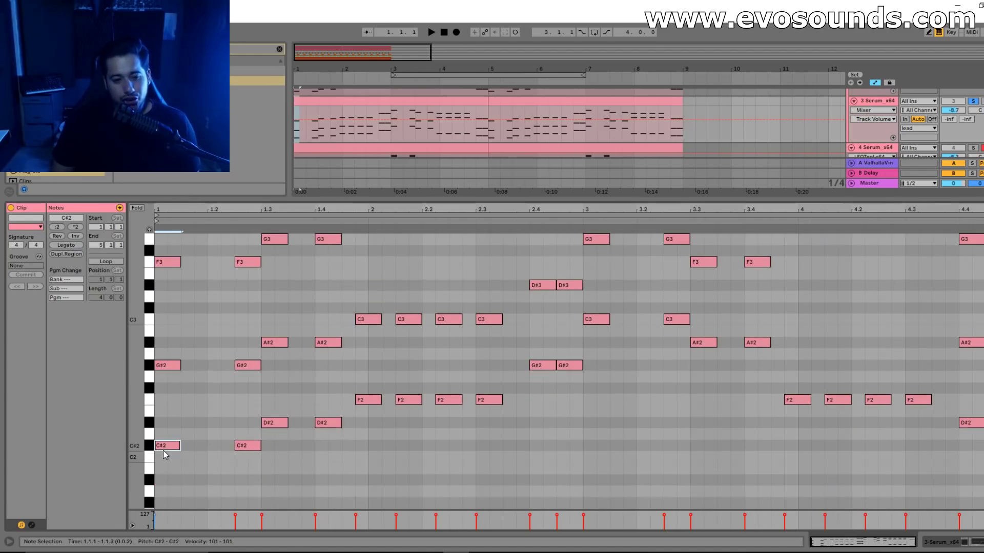
pyautogui.scroll(3, 156, 359)
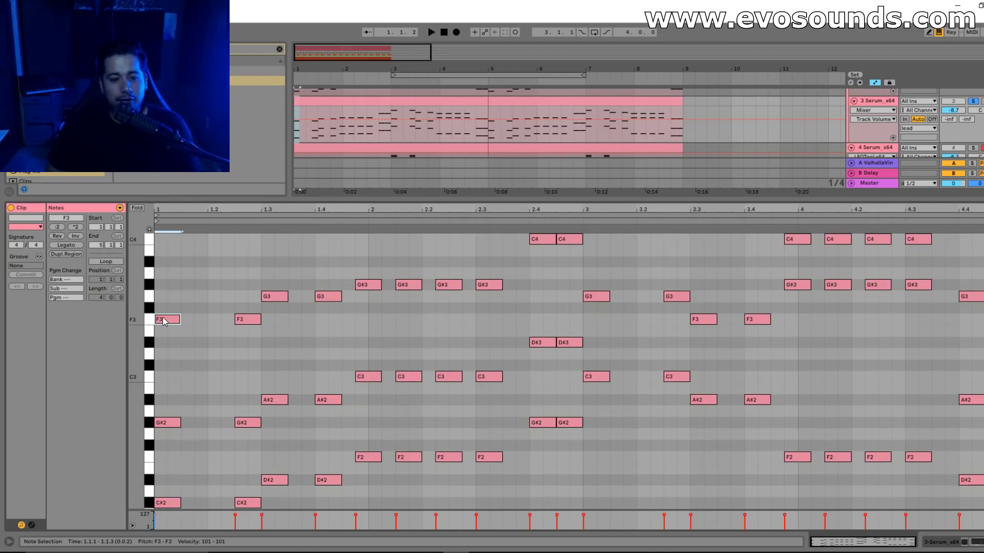
pyautogui.press('space')
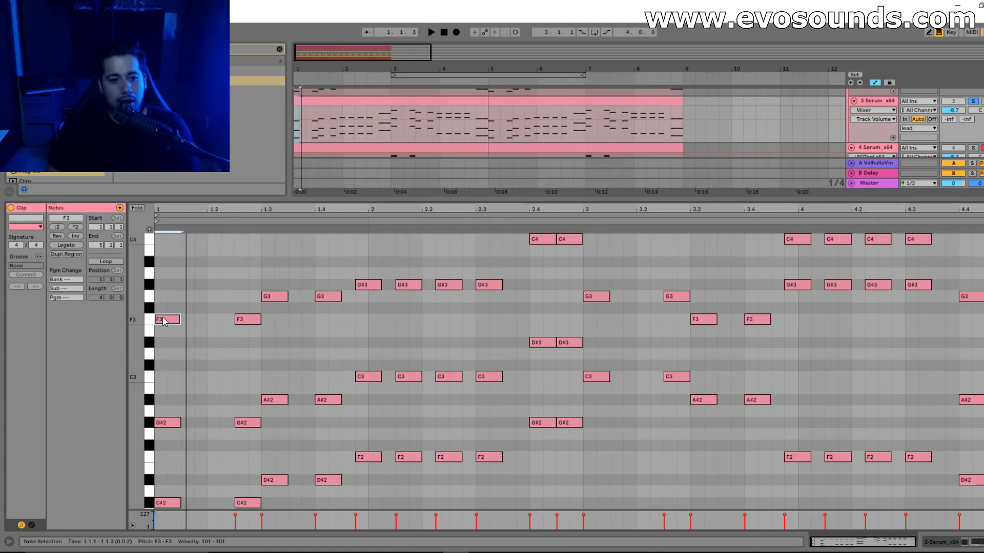
pyautogui.moveTo(163, 321)
pyautogui.mouseDown()
pyautogui.moveTo(171, 370)
pyautogui.moveTo(172, 321)
pyautogui.mouseUp()
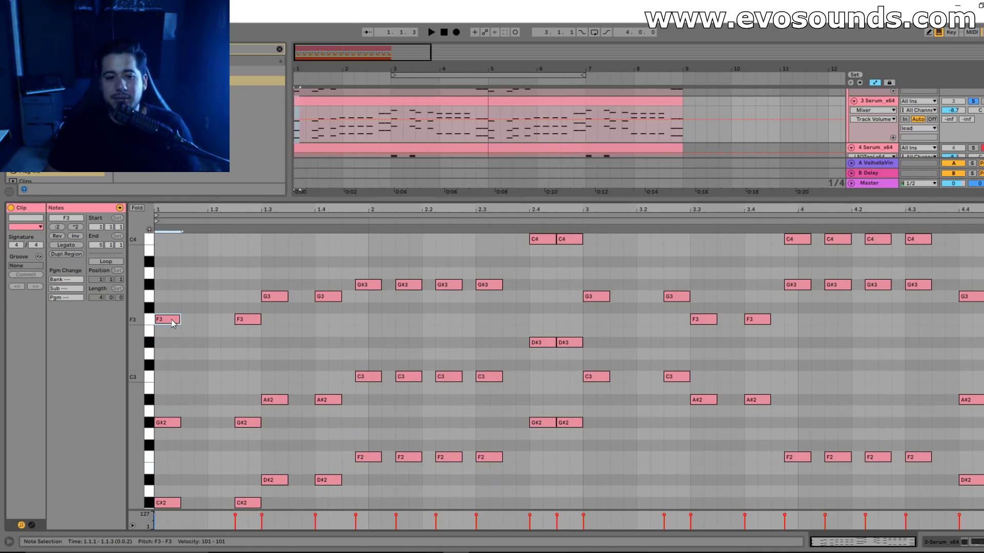
# Try the first chord with its lower two notes at F2 and C3 and its top note at G#3.
pyautogui.scroll(-1, 170, 421)
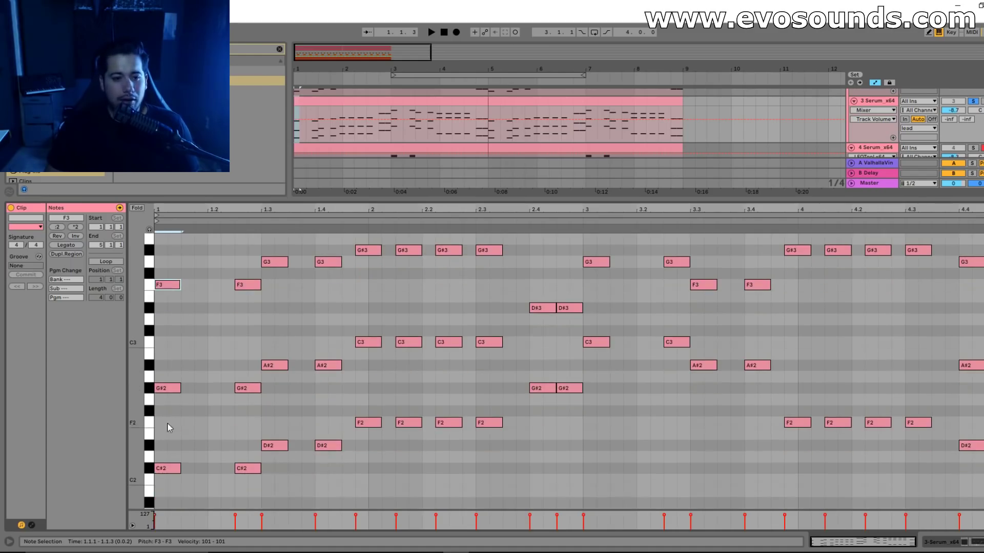
pyautogui.moveTo(164, 469); pyautogui.dragTo(163, 429)
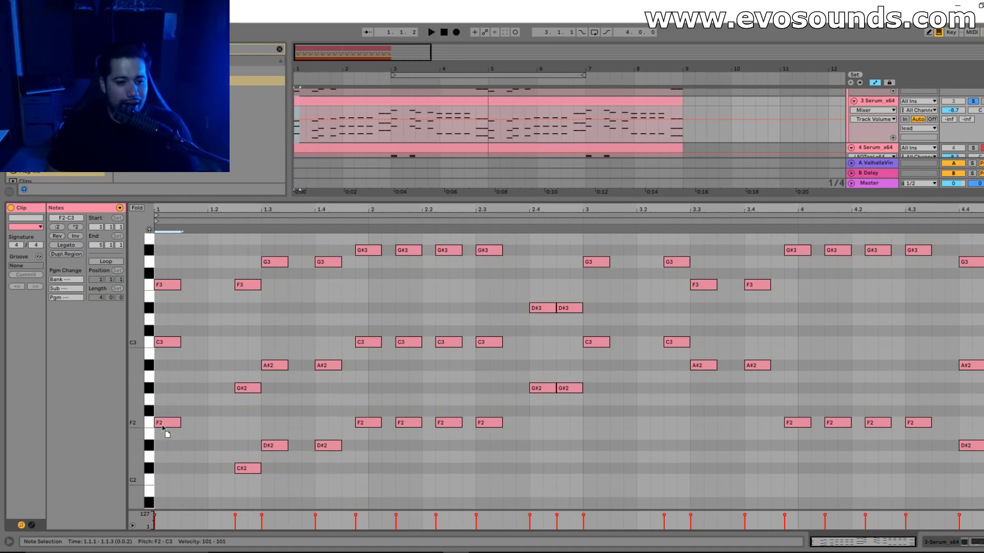
pyautogui.scroll(2, 174, 339)
pyautogui.press('space')
pyautogui.moveTo(173, 331); pyautogui.dragTo(173, 310)
pyautogui.press('space')
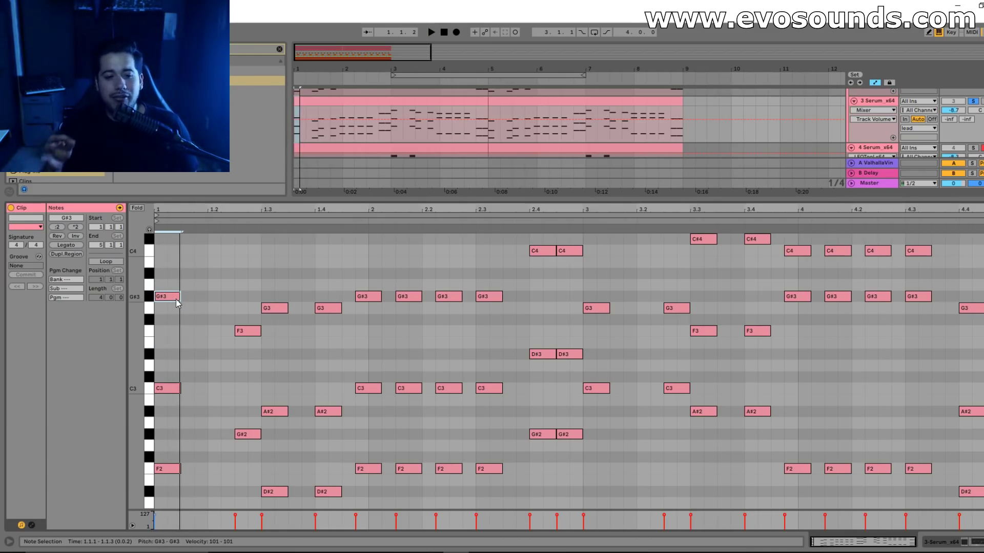
# Move the first chord's lower two notes back to C#2 and G#2.
pyautogui.moveTo(171, 359); pyautogui.dragTo(169, 470)
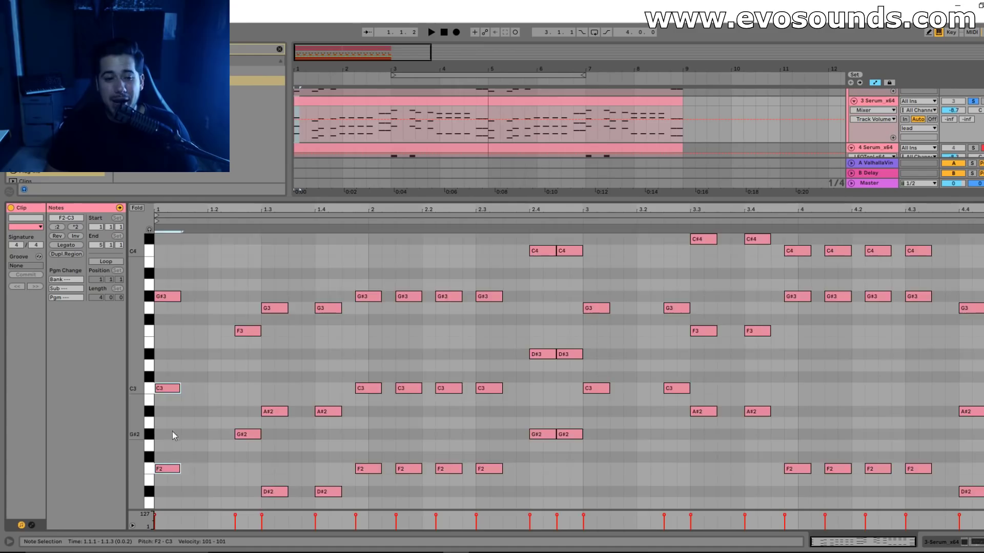
pyautogui.scroll(-2, 172, 432)
pyautogui.moveTo(170, 413); pyautogui.dragTo(166, 454)
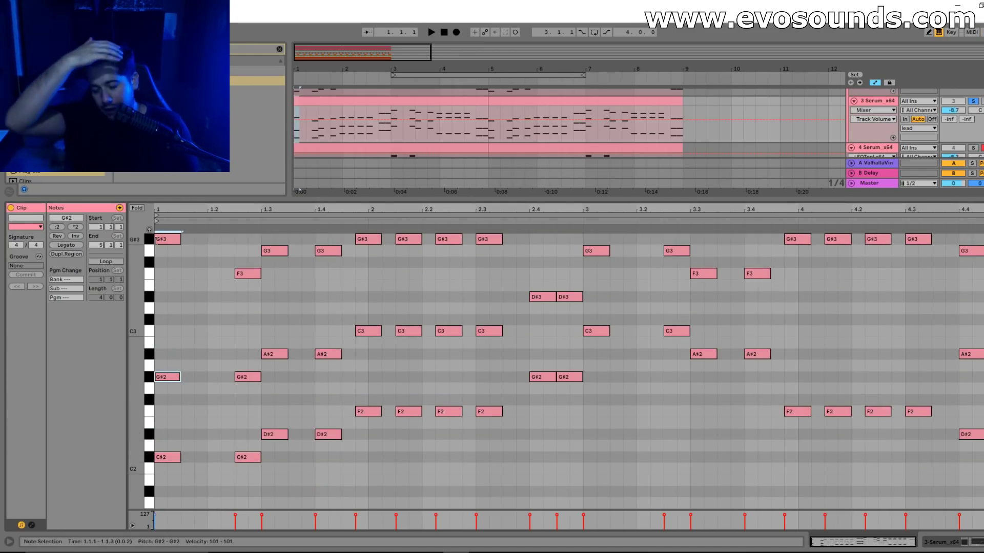
# Try the first chord's top note at D#3 and A#3, and play back the result.
pyautogui.scroll(2, 205, 305)
pyautogui.moveTo(171, 285); pyautogui.dragTo(175, 319)
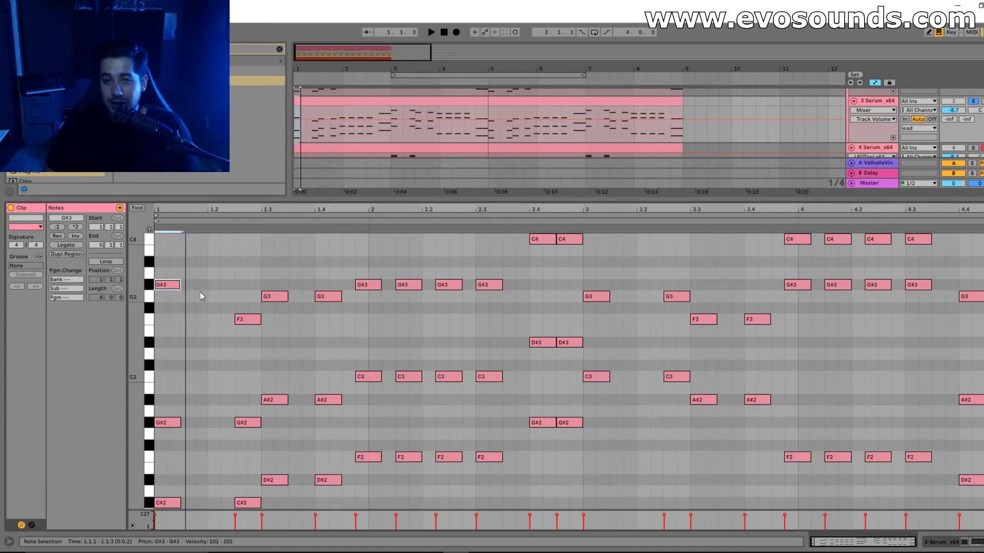
pyautogui.press('Down')
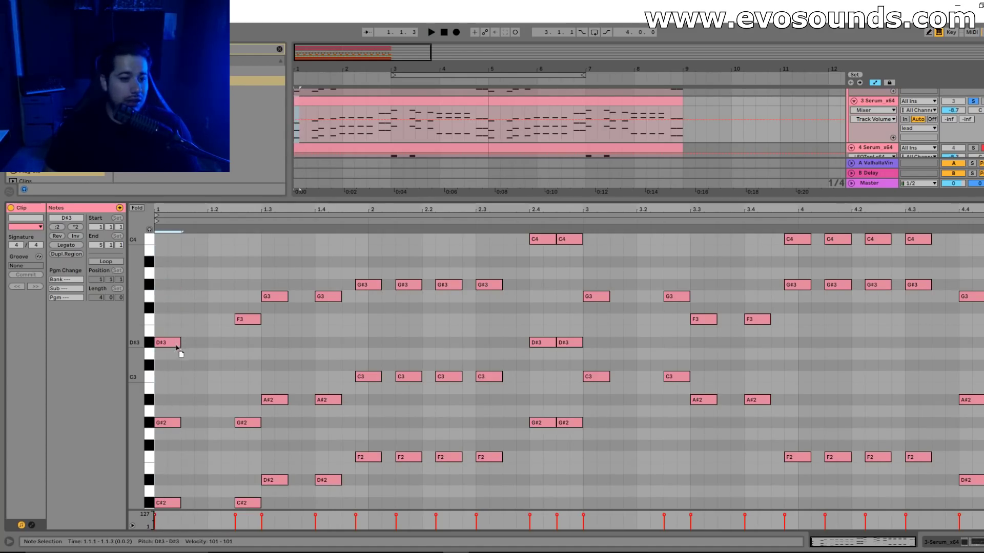
pyautogui.moveTo(176, 369); pyautogui.dragTo(175, 306)
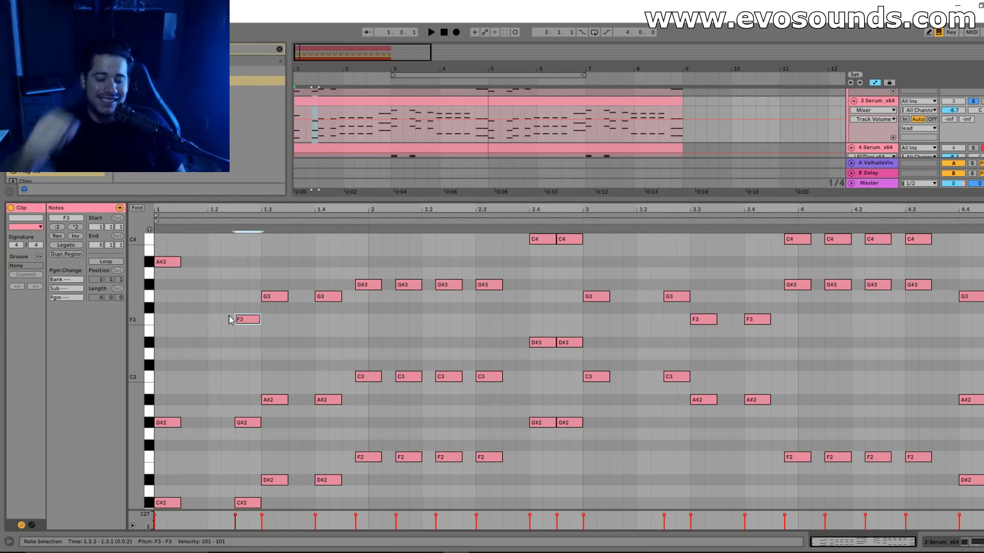
pyautogui.press('space')
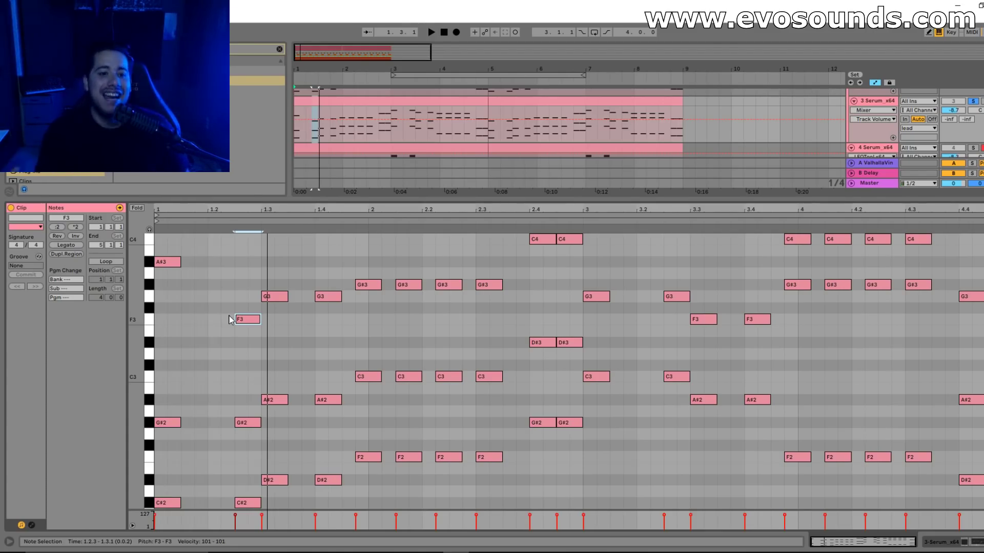
pyautogui.press('space')
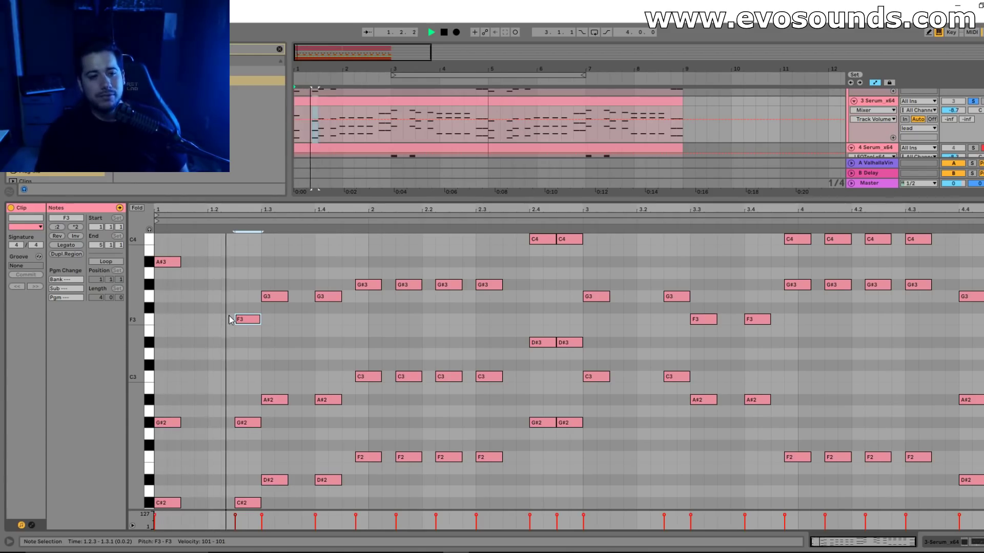
pyautogui.press('space')
# Set the first chord's top note to G#3 and play the progression.
pyautogui.moveTo(172, 267); pyautogui.dragTo(172, 279)
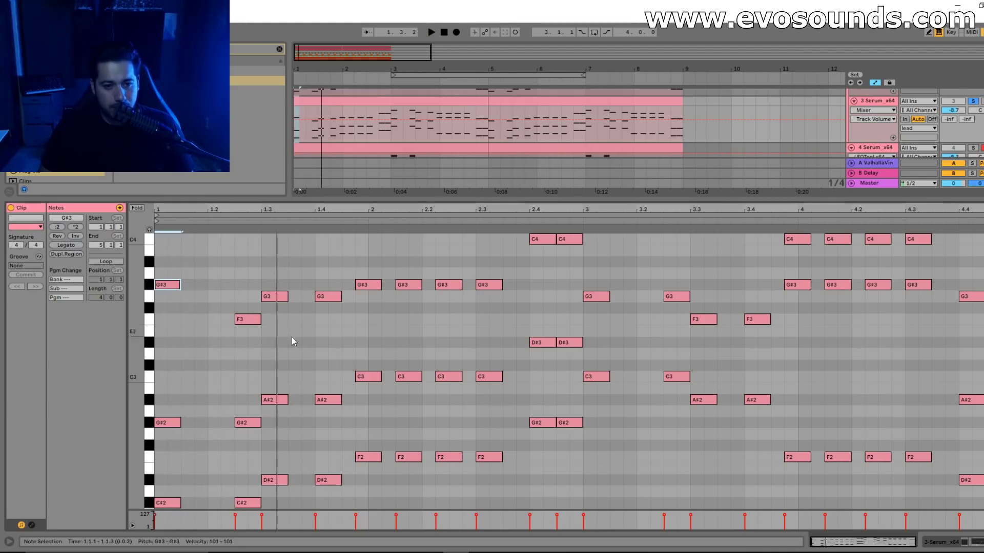
pyautogui.scroll(3, 278, 336)
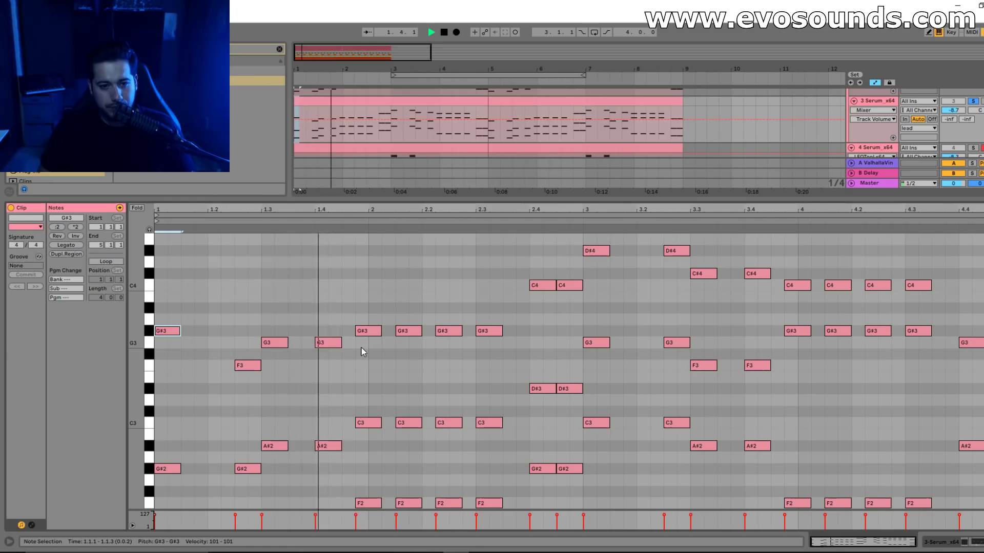
pyautogui.press('space')
# Raise the top notes of the chords at 2.2.2 and 2.3.1 to A#3 and C#4, and play them back.
pyautogui.moveTo(442, 334); pyautogui.dragTo(442, 311)
pyautogui.moveTo(491, 336); pyautogui.dragTo(492, 290)
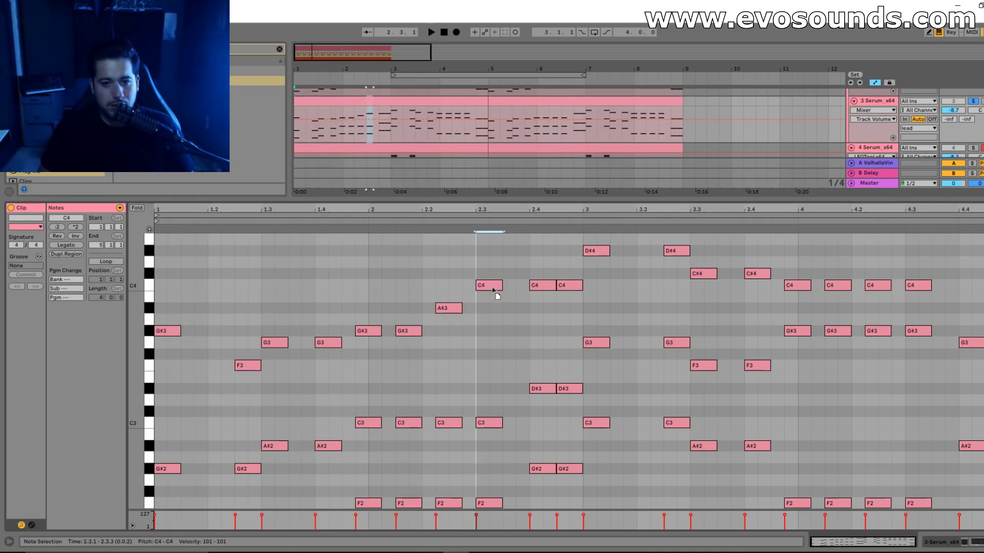
pyautogui.press('space')
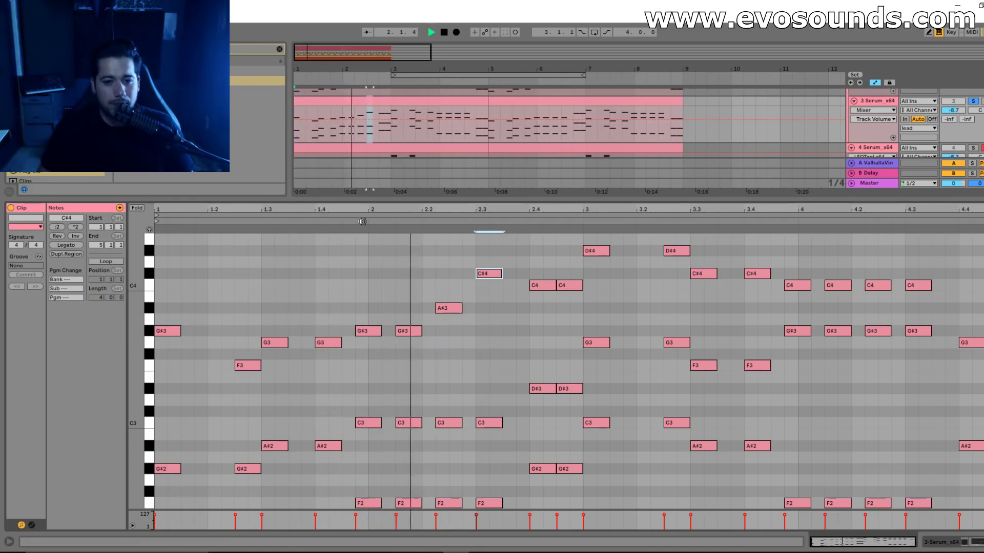
pyautogui.scroll(1, 558, 309)
pyautogui.press('space')
# Try the top note of the chord at 2.4.3 at F4 and settle on C#4.
pyautogui.scroll(3, 558, 309)
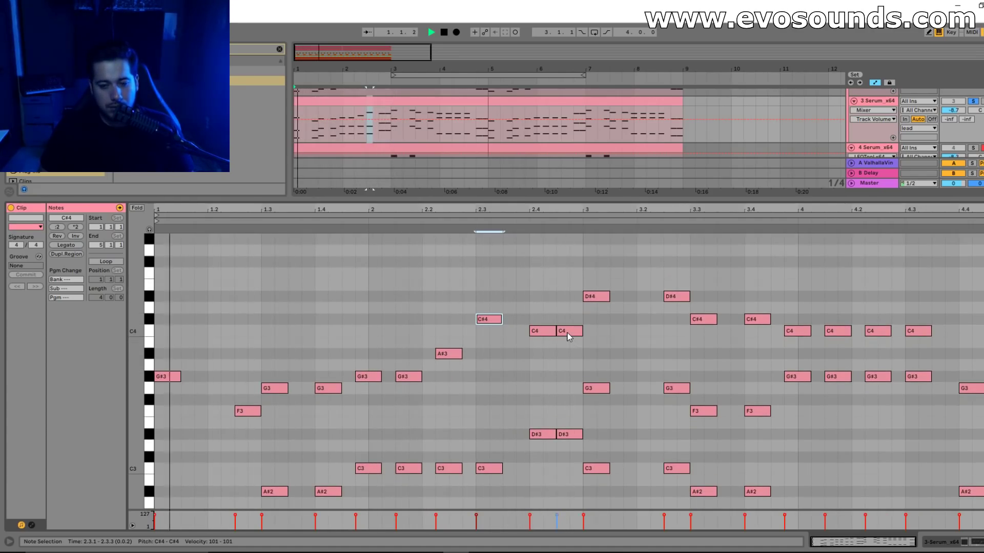
pyautogui.moveTo(568, 337); pyautogui.dragTo(569, 276)
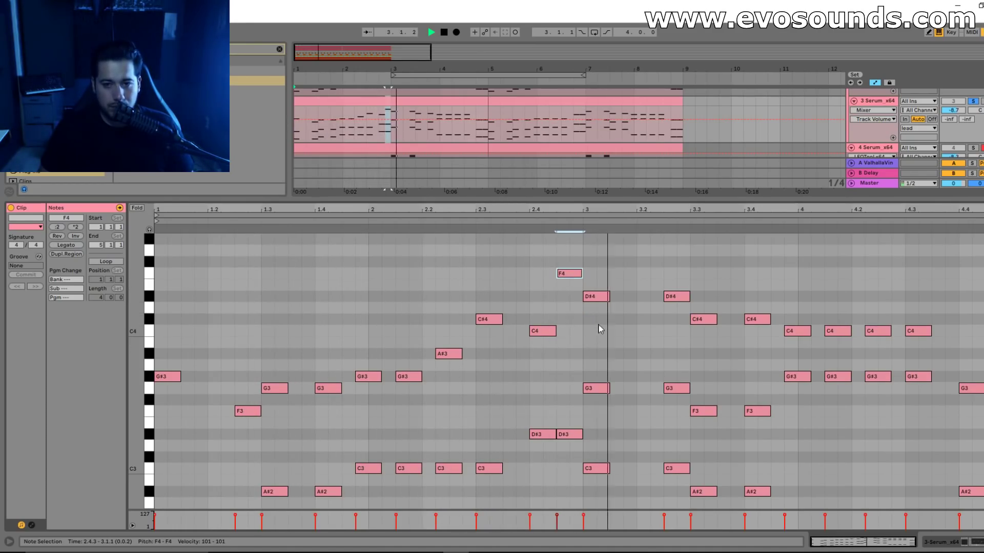
pyautogui.moveTo(570, 274); pyautogui.dragTo(570, 319)
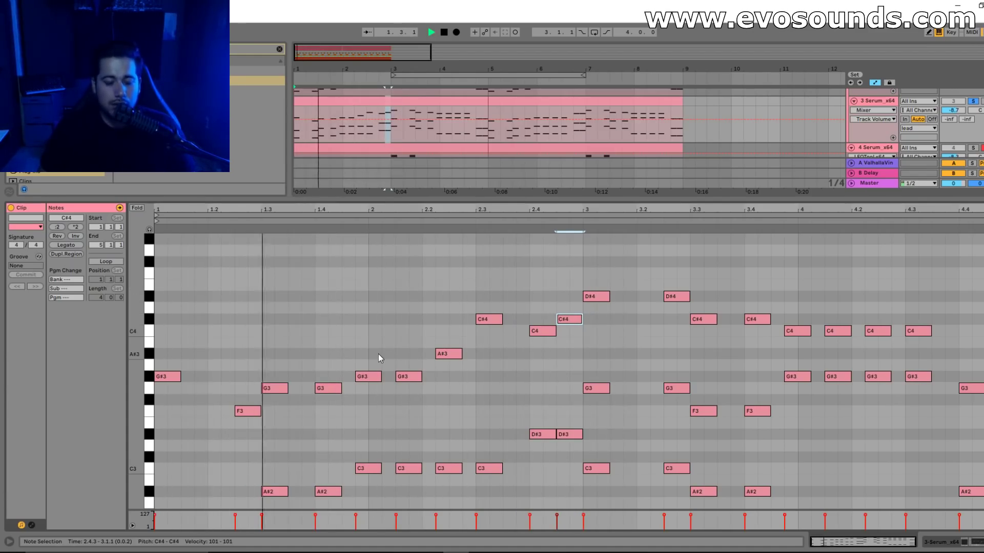
# Lower the top note at 2.2.2 to G#3 and the one at 2.1.3 to G3, and play the progression.
pyautogui.moveTo(453, 358); pyautogui.dragTo(454, 375)
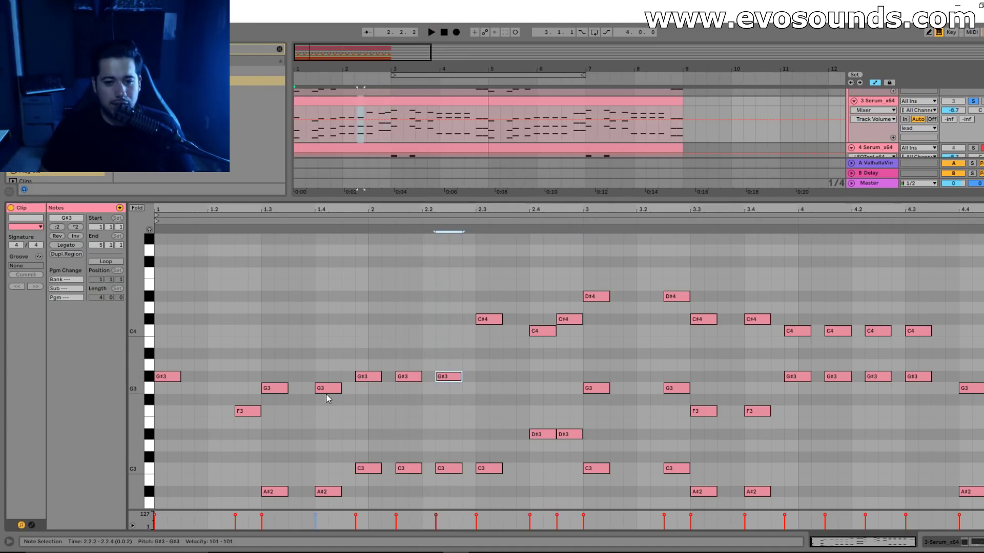
pyautogui.moveTo(409, 379); pyautogui.dragTo(409, 389)
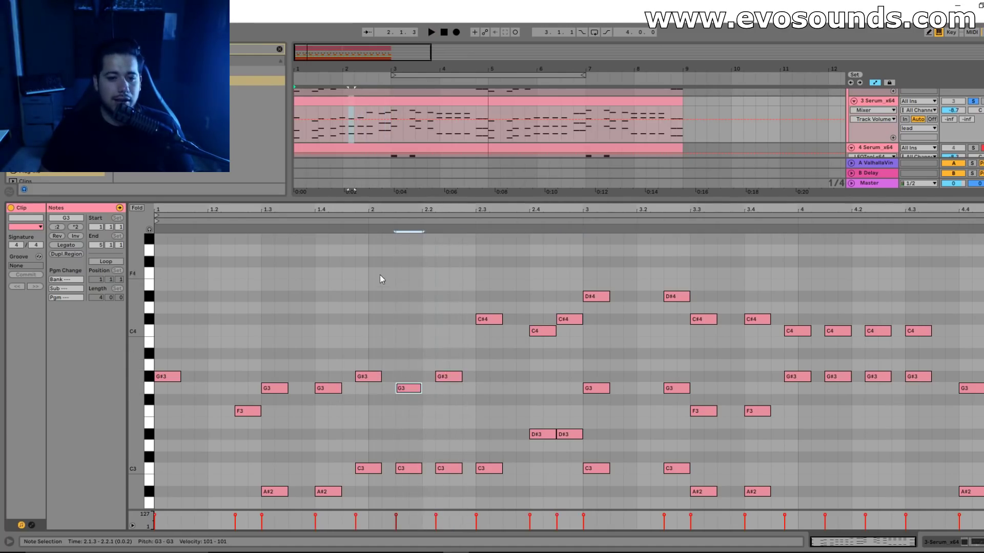
pyautogui.click(253, 222)
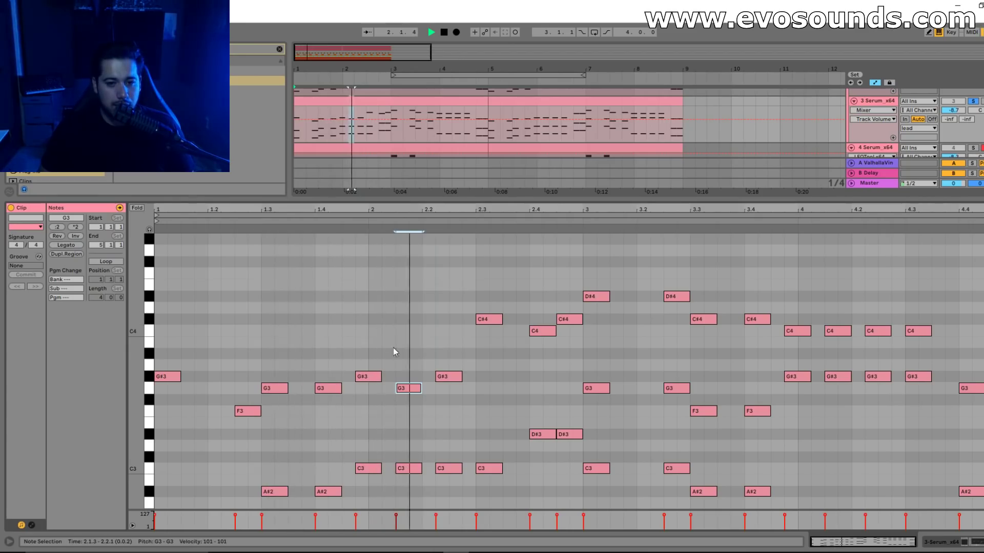
pyautogui.press('space')
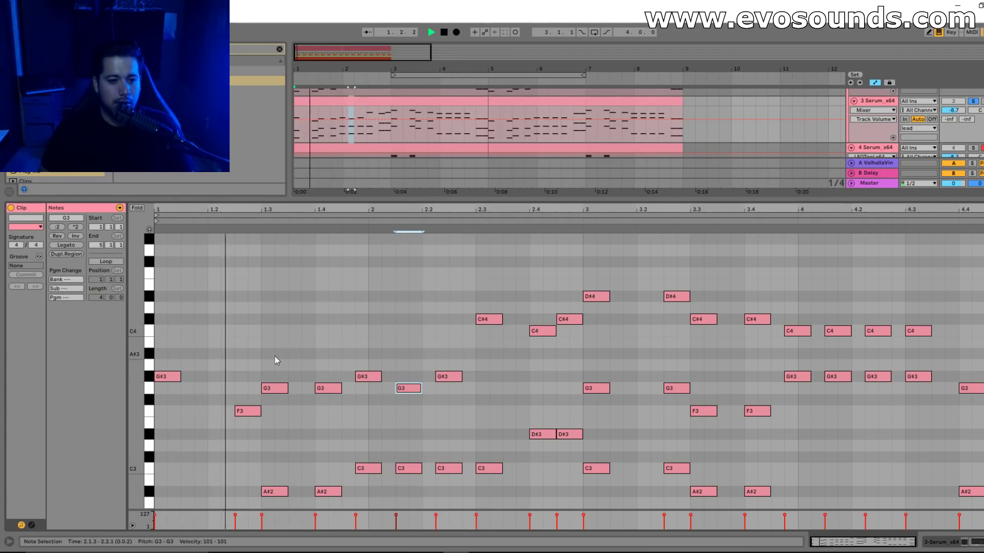
# Stop playback and lower the top note of the chord at 2.3.1 to C4.
pyautogui.scroll(-1, 276, 355)
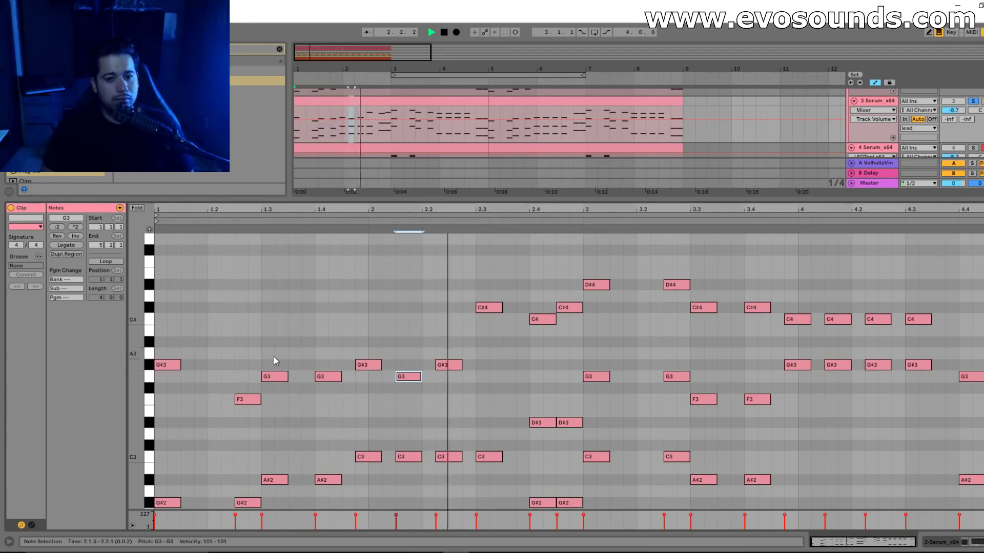
pyautogui.press('space')
pyautogui.moveTo(489, 309); pyautogui.dragTo(490, 324)
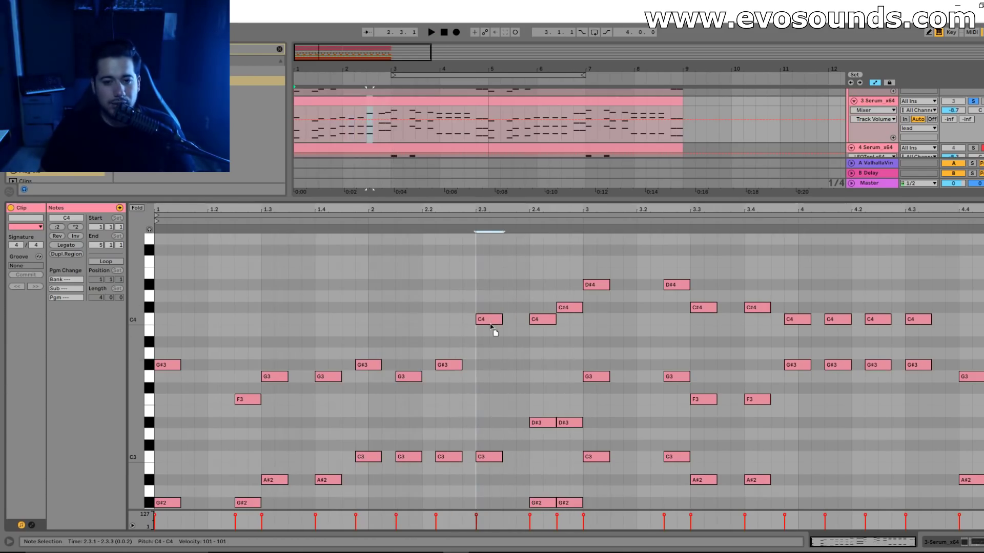
# Lower the top note of the chord at 2.3.1 to G#3 and play the progression.
pyautogui.scroll(-5, 503, 359)
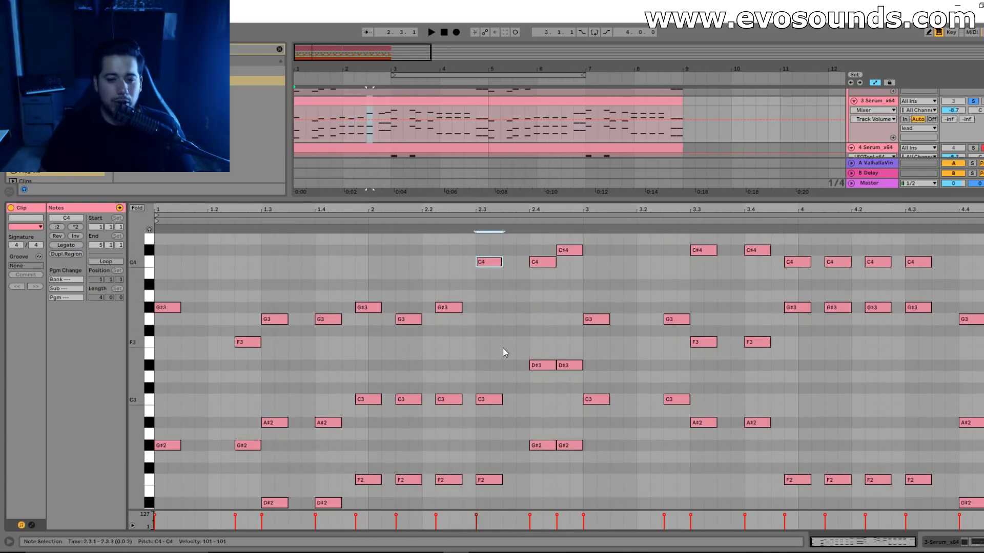
pyautogui.scroll(5, 503, 349)
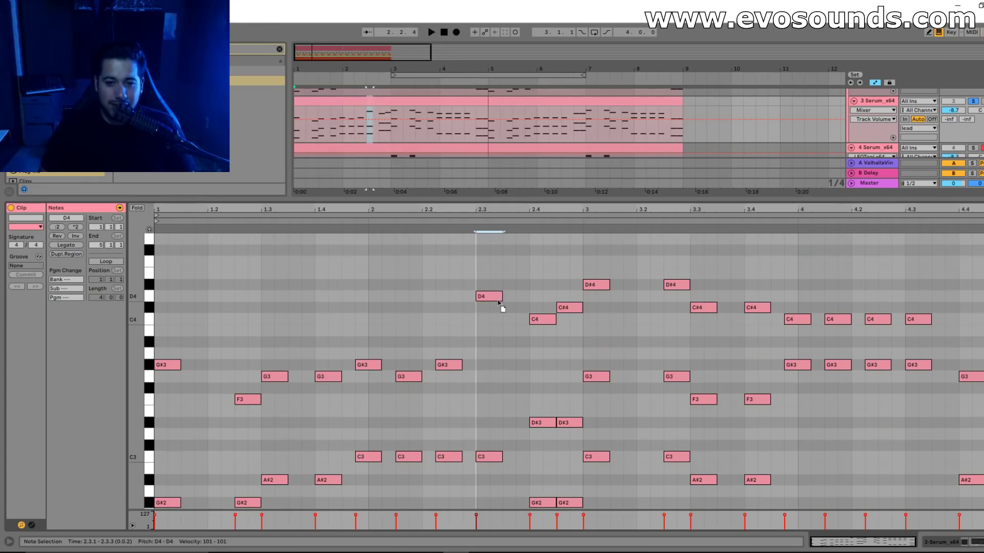
pyautogui.scroll(-3, 504, 359)
pyautogui.scroll(3, 507, 379)
pyautogui.moveTo(496, 324); pyautogui.dragTo(496, 347)
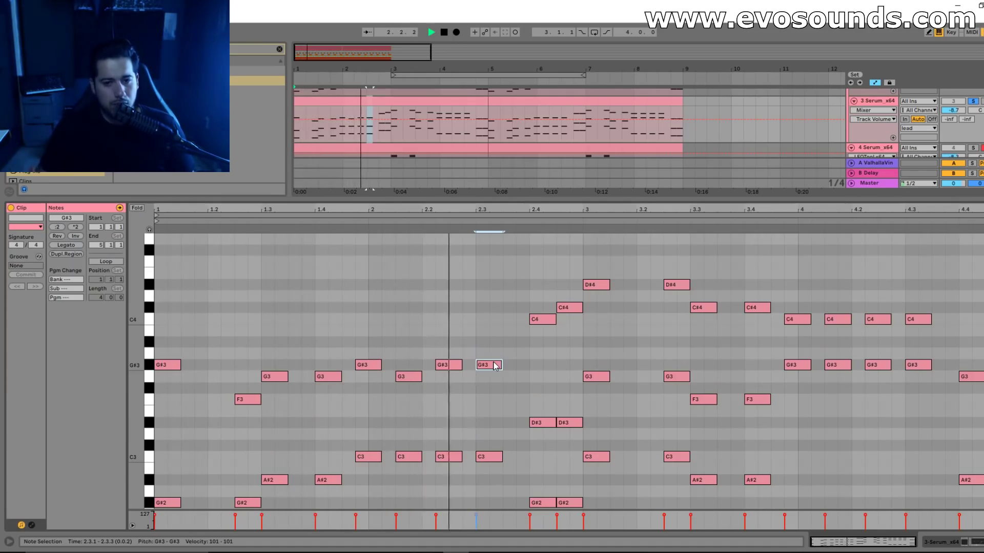
pyautogui.press('space')
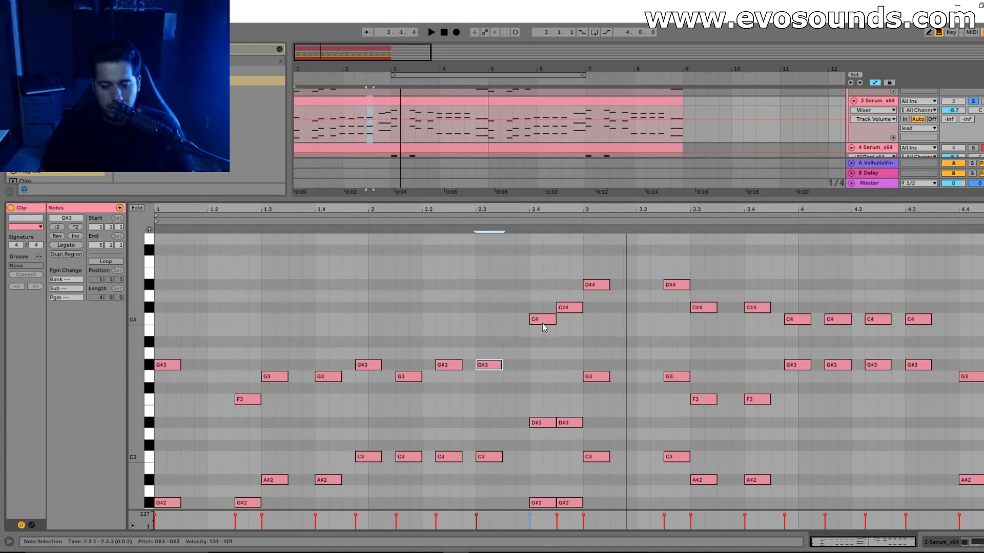
# Try the top note of the chord at 2.4.1 at D#4 and play it back.
pyautogui.scroll(-3, 552, 437)
pyautogui.click(543, 355)
pyautogui.scroll(2, 547, 366)
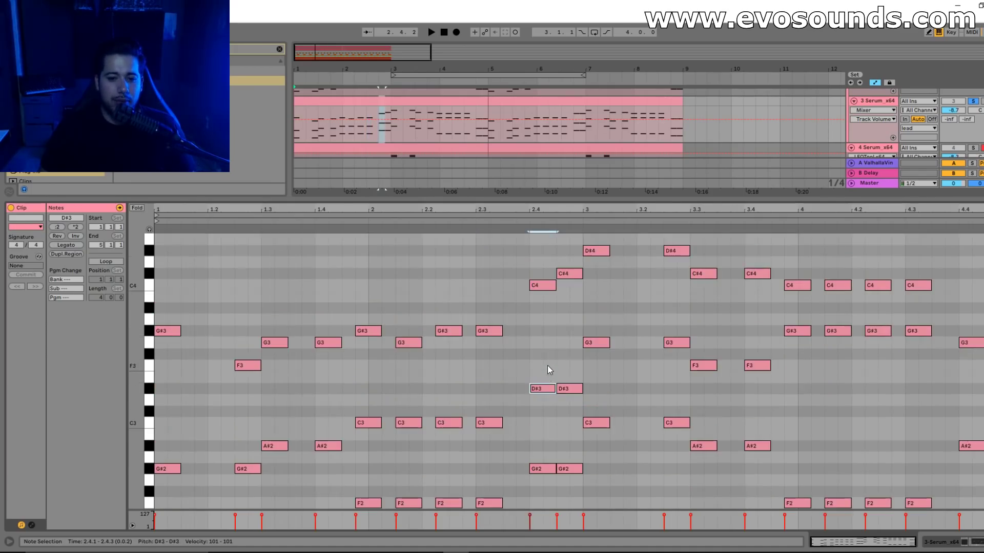
pyautogui.scroll(2, 544, 333)
pyautogui.moveTo(543, 326); pyautogui.dragTo(543, 294)
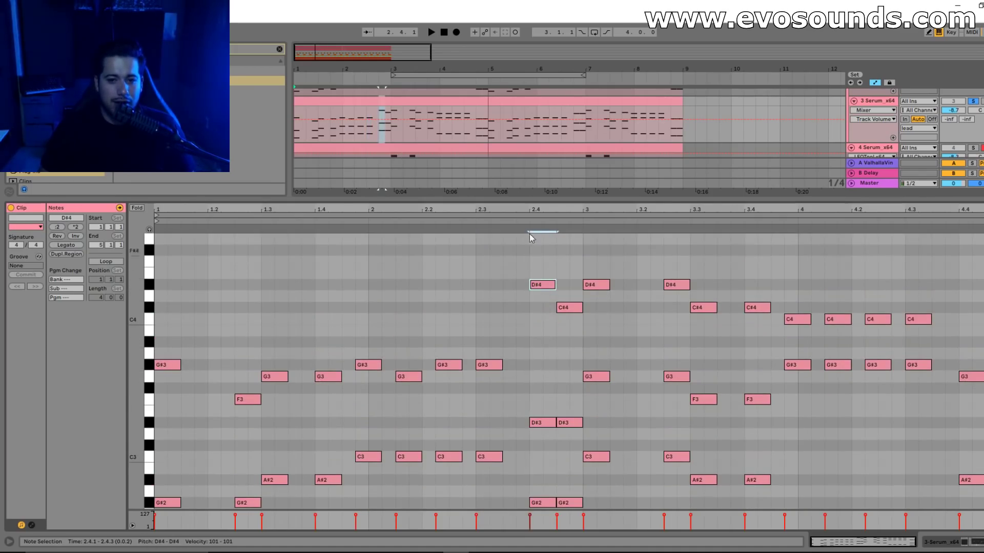
pyautogui.press('space')
pyautogui.click(396, 220)
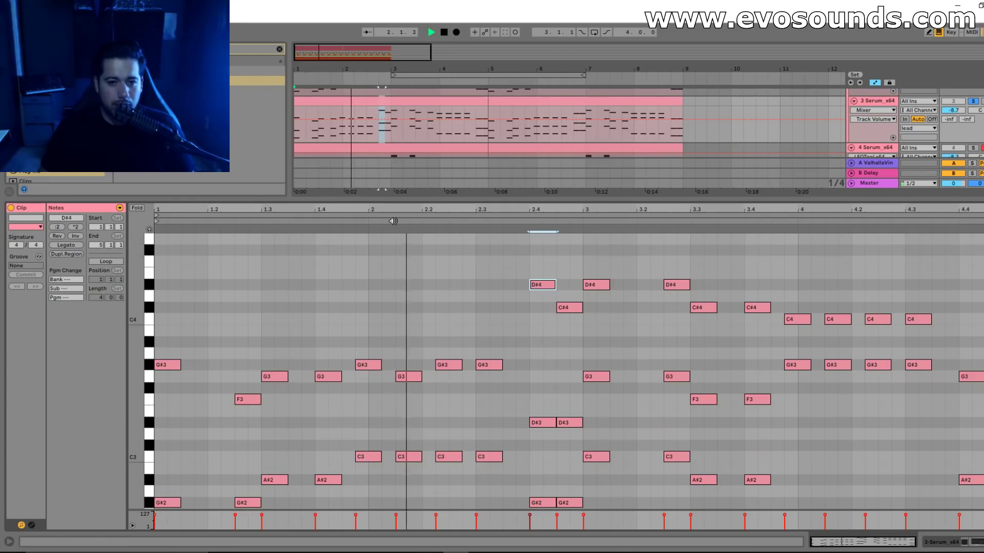
pyautogui.press('space')
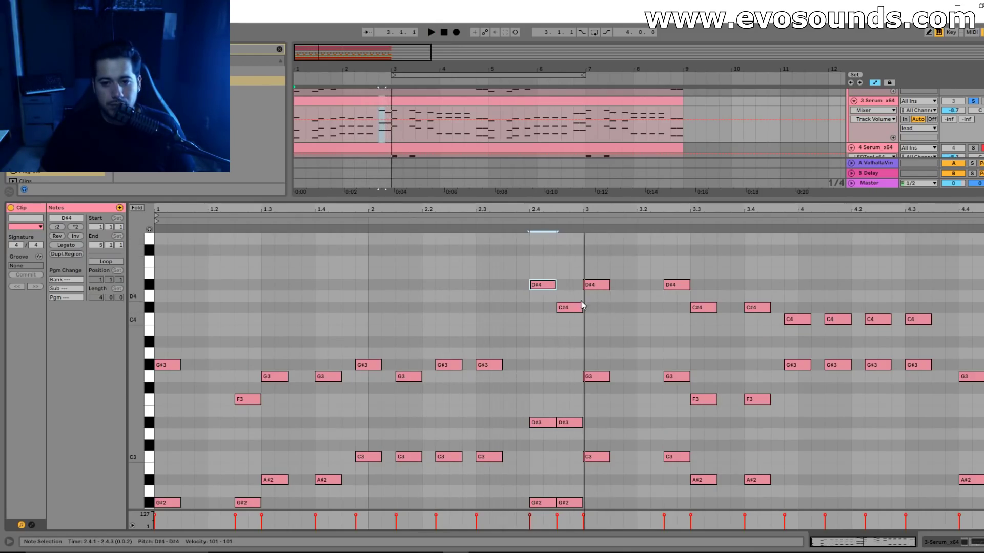
# Try the top note of the chord at 3.1.1 at C4 and listen to the progression.
pyautogui.moveTo(597, 290); pyautogui.dragTo(598, 313)
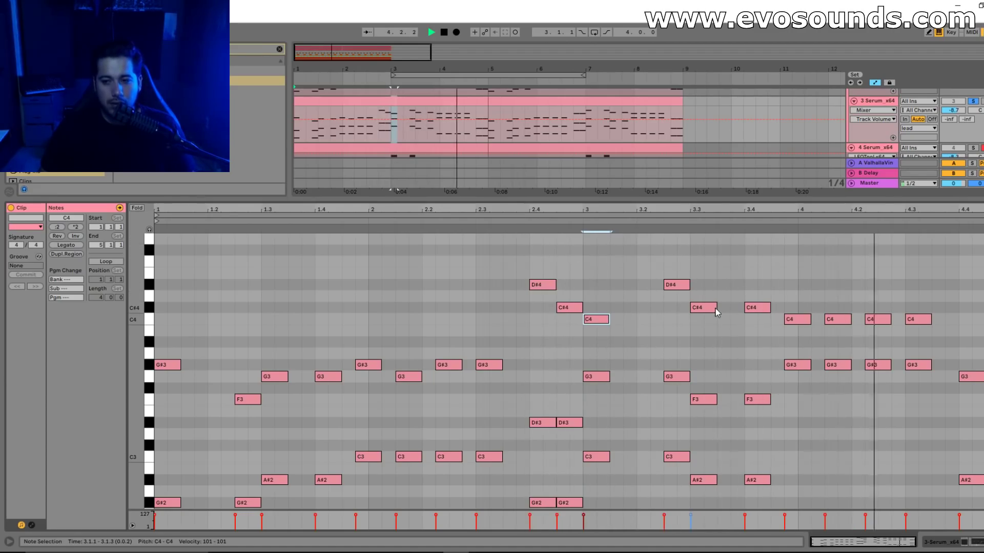
pyautogui.press('space')
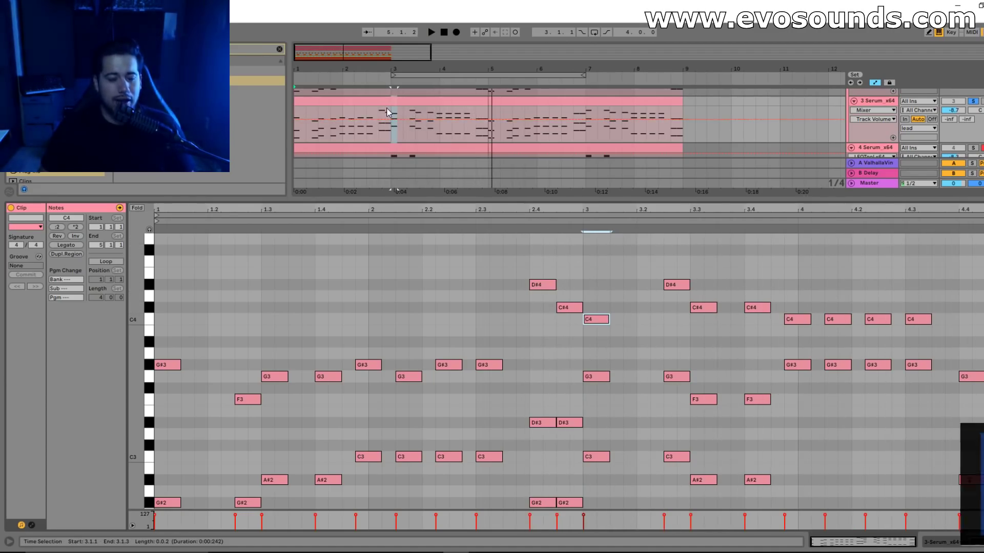
pyautogui.press('space')
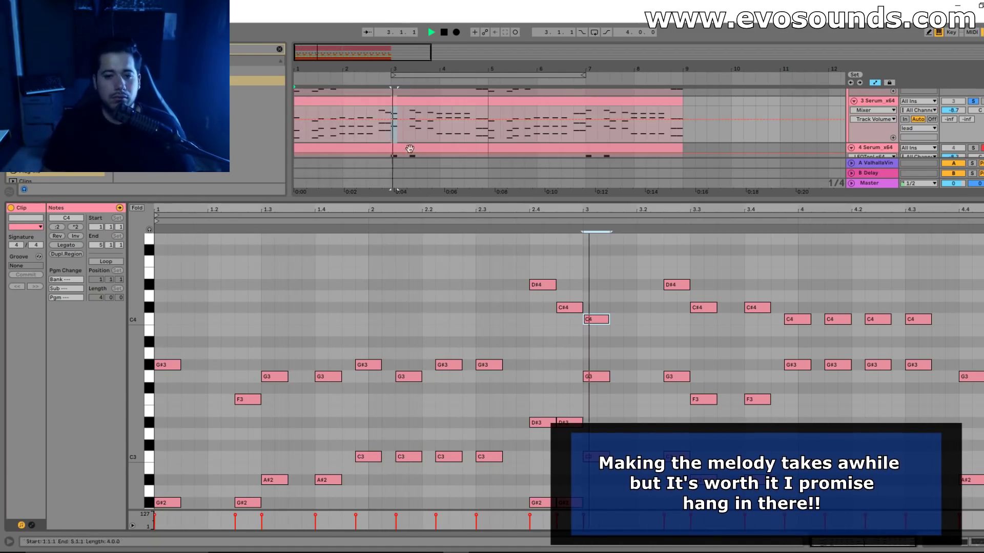
pyautogui.press('space')
# Lower the top notes of the chords at 2.4.1 and 2.4.3 to G#3 and A#3, and play them back.
pyautogui.moveTo(541, 284); pyautogui.dragTo(539, 366)
pyautogui.scroll(-2, 540, 367)
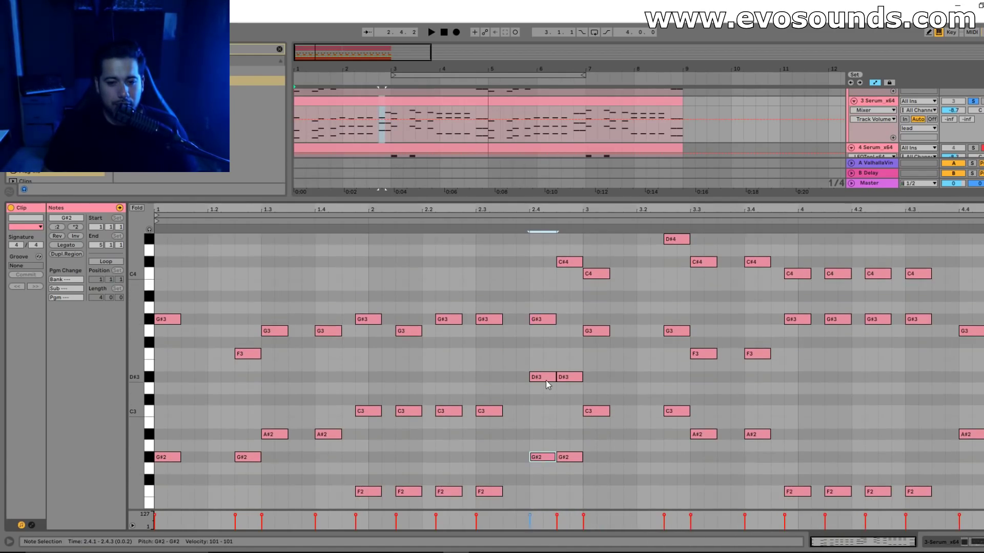
pyautogui.click(546, 381)
pyautogui.scroll(2, 544, 369)
pyautogui.moveTo(569, 311); pyautogui.dragTo(570, 323)
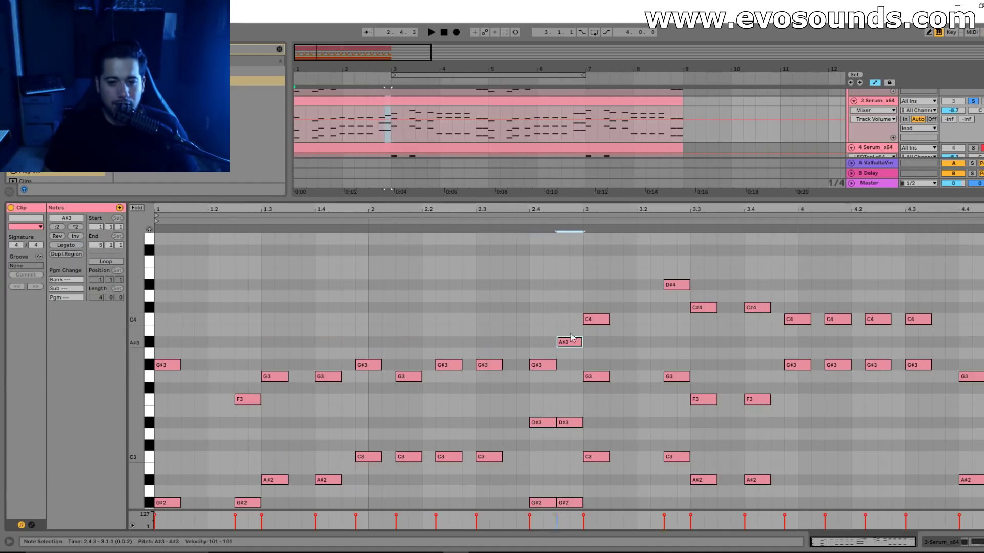
pyautogui.click(526, 223)
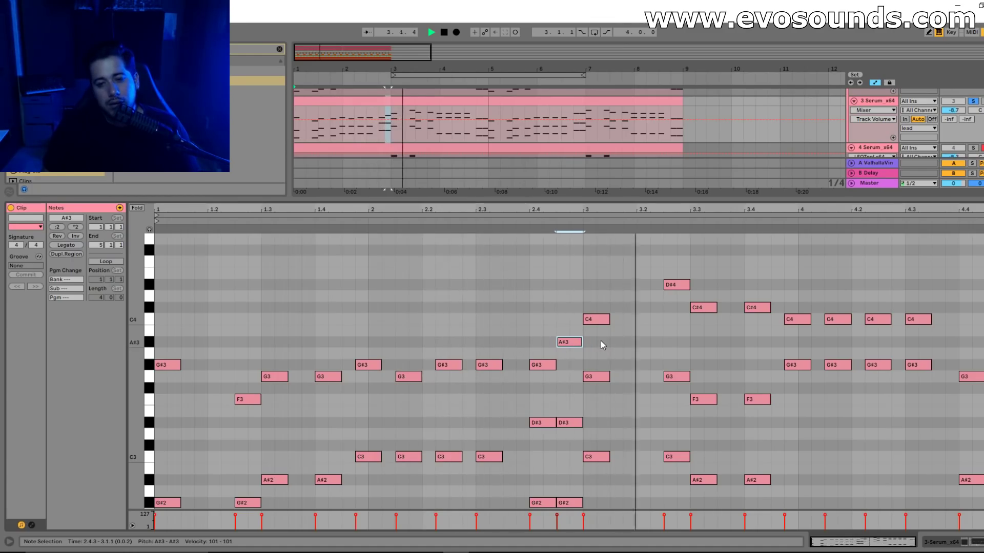
# Raise the top note of the chord at 2.1.3 to G#3 and stop playback.
pyautogui.scroll(-3, 597, 358)
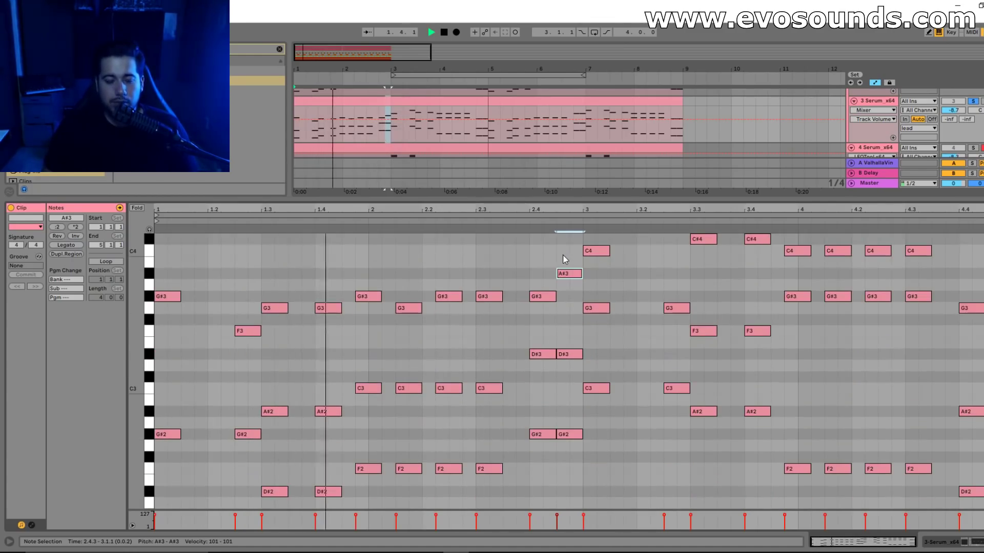
pyautogui.click(416, 308)
pyautogui.press('Up')
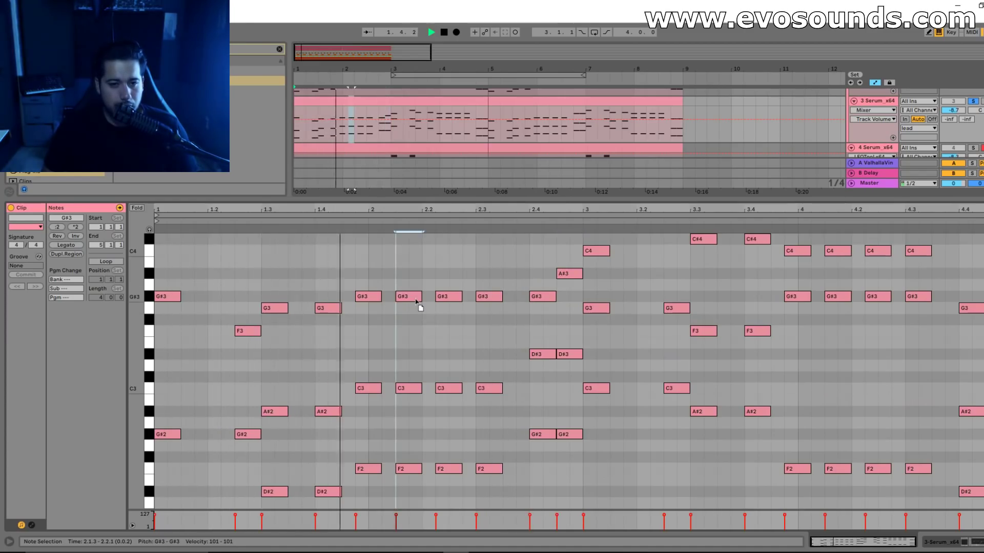
pyautogui.scroll(3, 416, 316)
pyautogui.press('space')
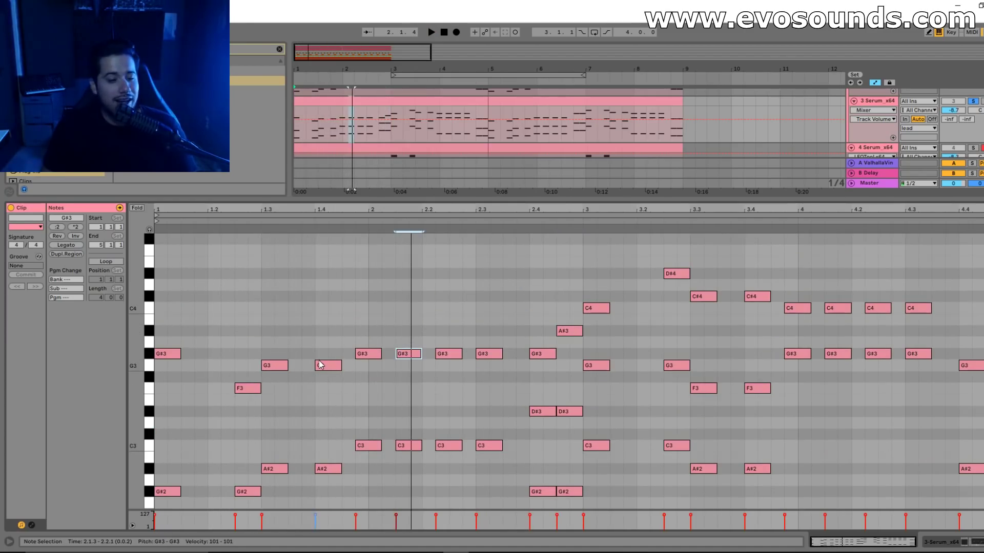
# Raise the top note of the chord at 1.2.3 to C4 and play the progression from the start.
pyautogui.moveTo(244, 390); pyautogui.dragTo(247, 367)
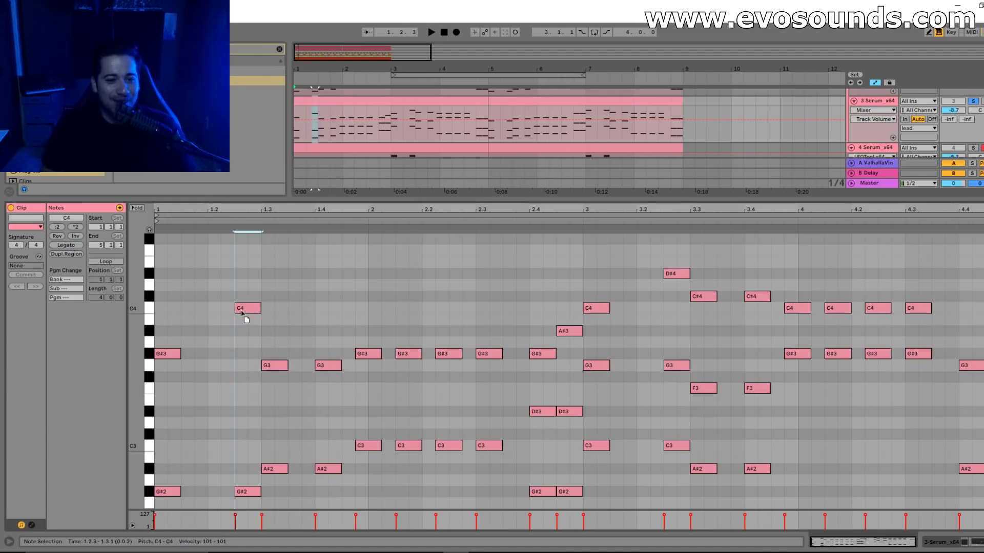
pyautogui.press('space')
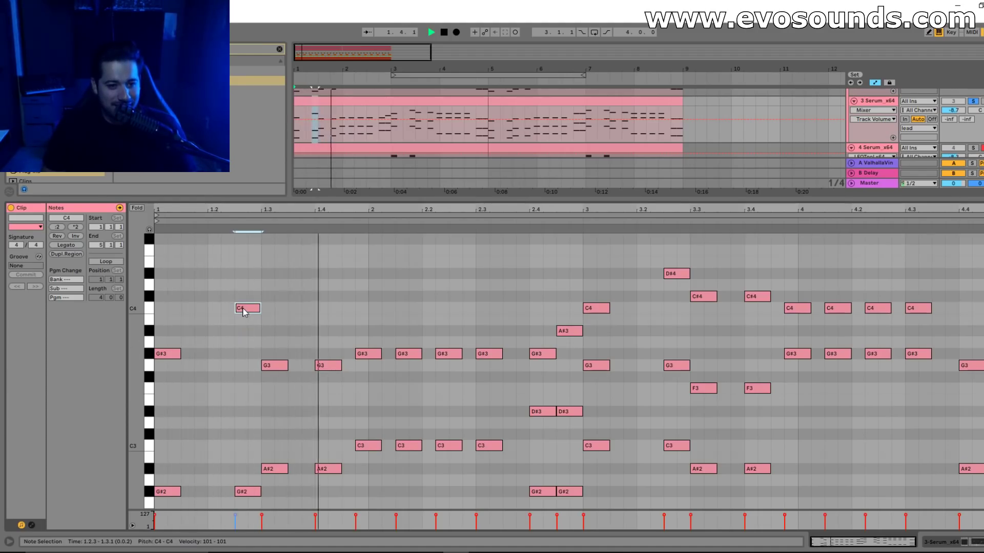
pyautogui.click(168, 356)
pyautogui.press('space')
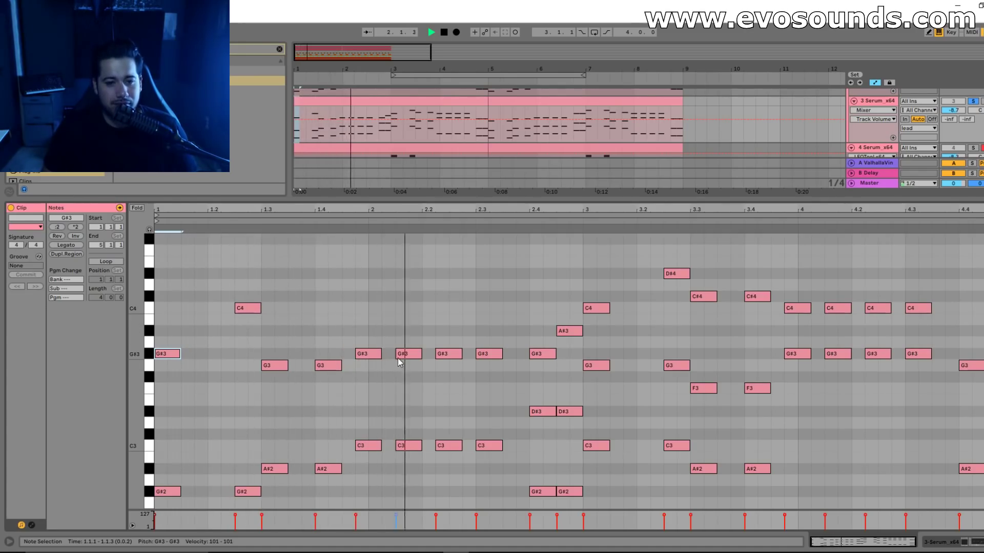
pyautogui.press('space')
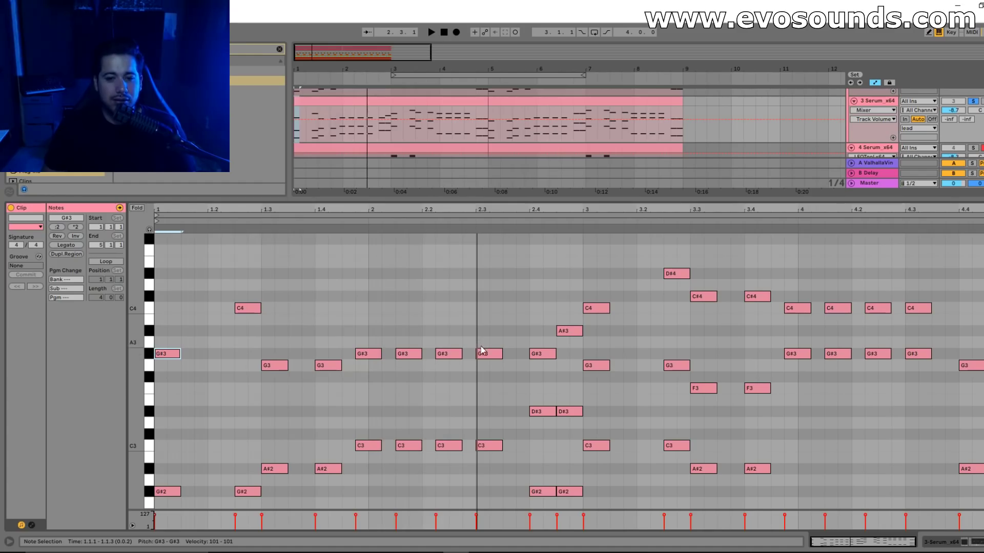
# Try the top note of the chord at 2.3.1 at C4 and return it to G#3.
pyautogui.moveTo(485, 353); pyautogui.dragTo(485, 309)
pyautogui.press('space')
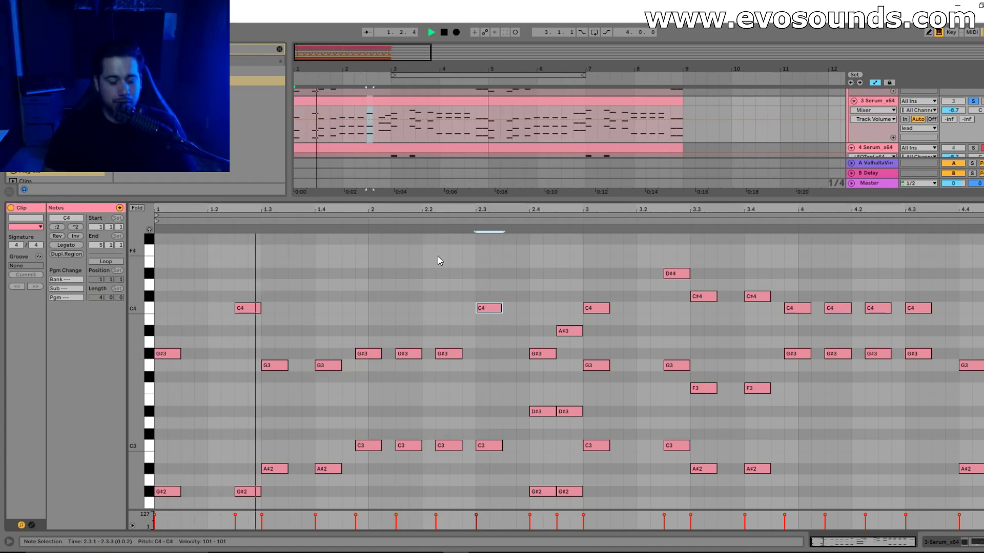
pyautogui.press('space')
pyautogui.moveTo(491, 309); pyautogui.dragTo(492, 350)
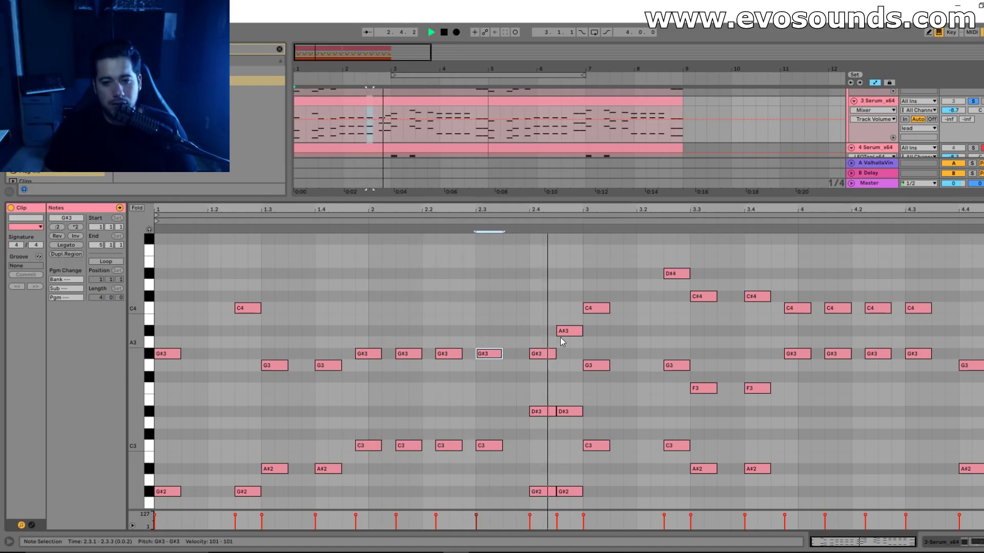
# Raise the top notes of the chords at 2.4.1 and 2.4.3 together to A#3 and C4, and play the progression.
pyautogui.scroll(-4, 572, 346)
pyautogui.scroll(3, 570, 349)
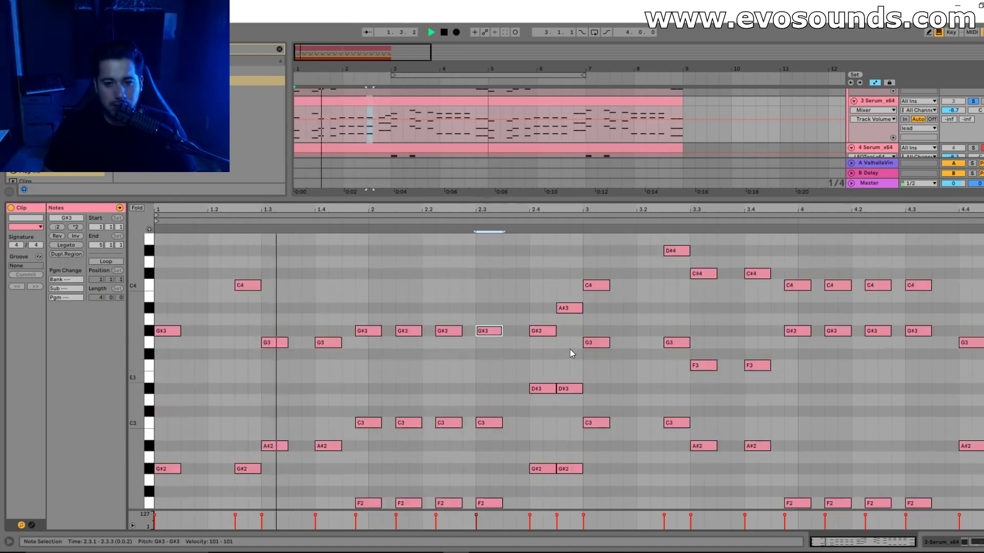
pyautogui.scroll(-2, 553, 351)
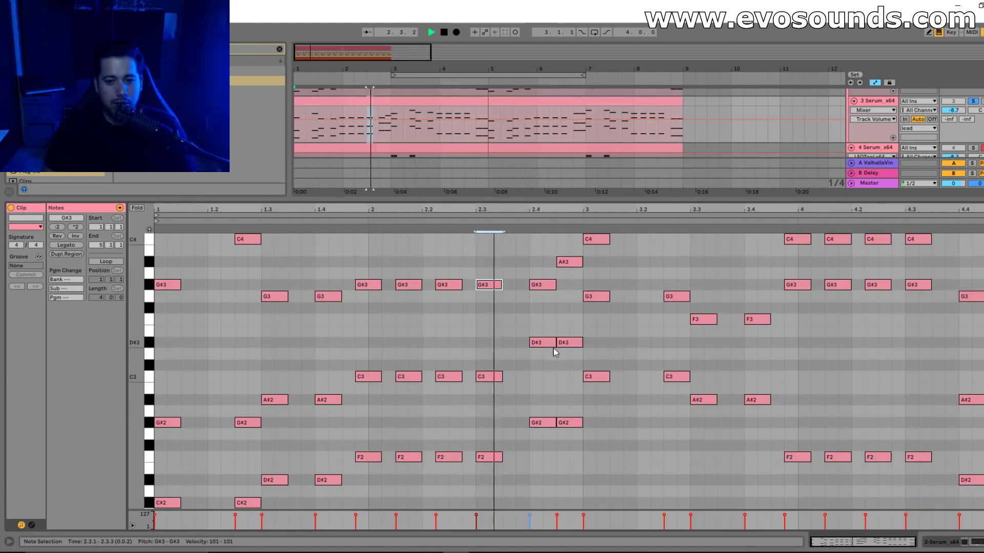
pyautogui.press('space')
pyautogui.scroll(2, 547, 340)
pyautogui.moveTo(547, 340); pyautogui.dragTo(541, 296)
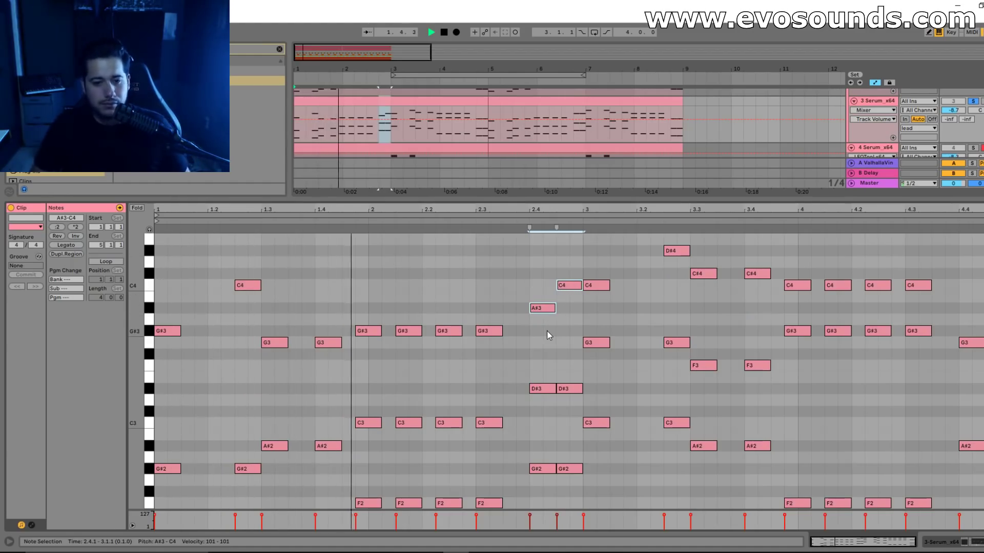
pyautogui.press('space')
# Try the top note of the chord at 2.4.3 at C#4 and play from 2.4.
pyautogui.click(568, 322)
pyautogui.moveTo(575, 286); pyautogui.dragTo(576, 274)
pyautogui.click(530, 227)
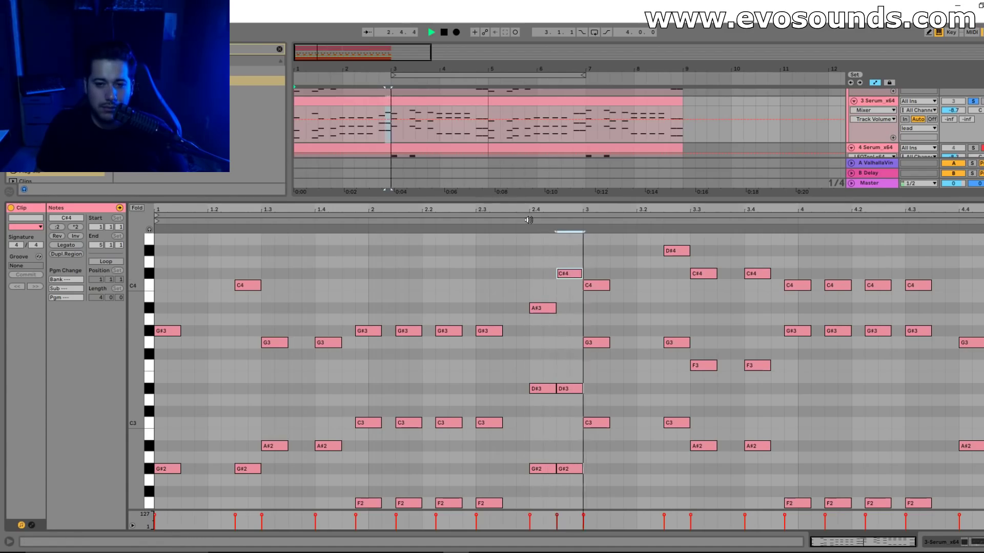
pyautogui.scroll(2, 546, 244)
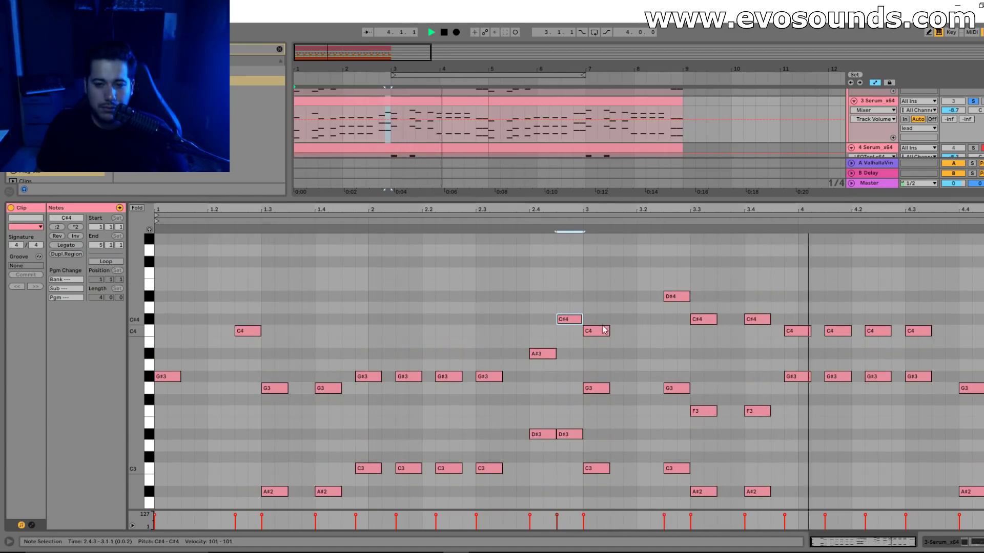
pyautogui.press('space')
# Raise the top note of the chord at 3.1.1 to D#4 and play the progression.
pyautogui.moveTo(584, 333); pyautogui.dragTo(606, 300)
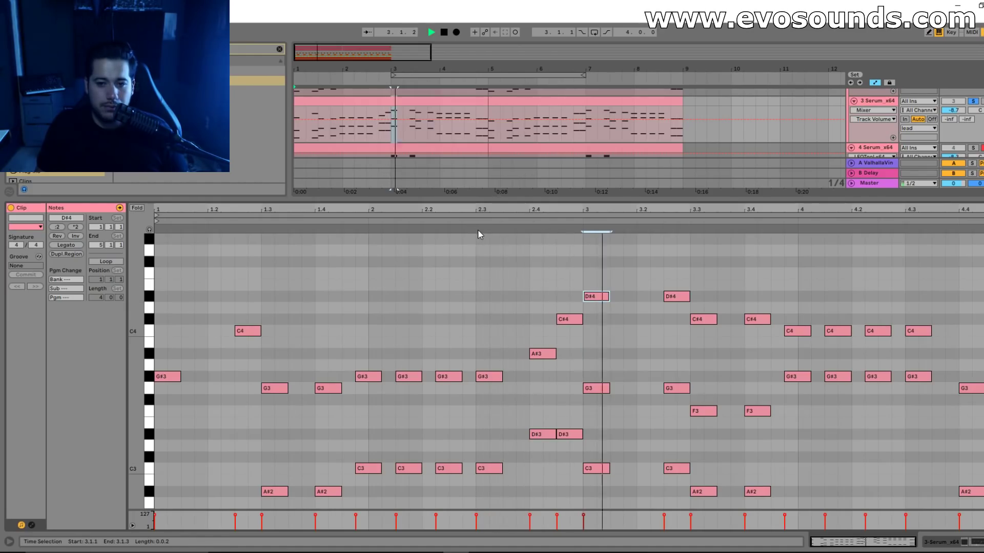
pyautogui.press('space')
pyautogui.press('space')
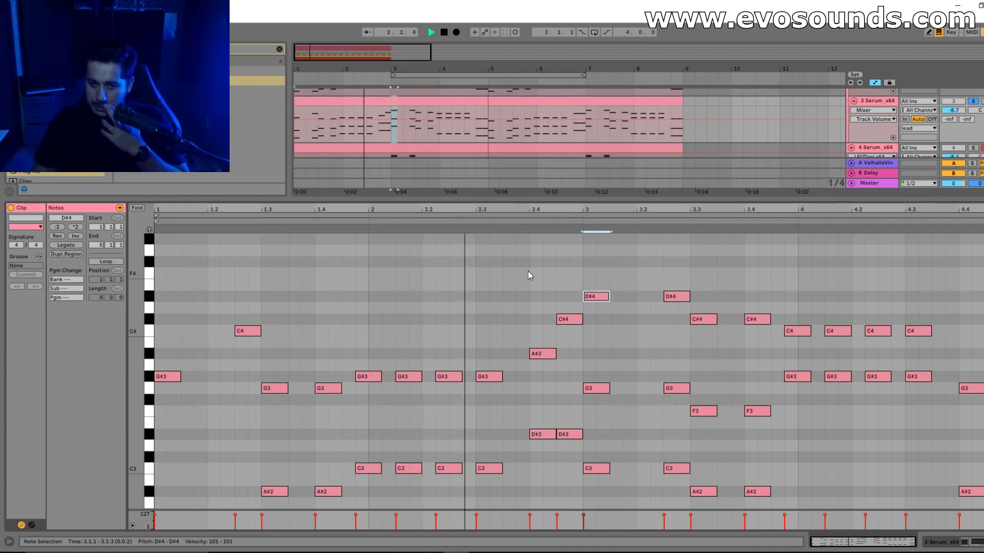
pyautogui.press('space')
# Lower the top note of the chord at 2.4.3 to C4 and play it back.
pyautogui.moveTo(567, 319); pyautogui.dragTo(566, 335)
pyautogui.press('space')
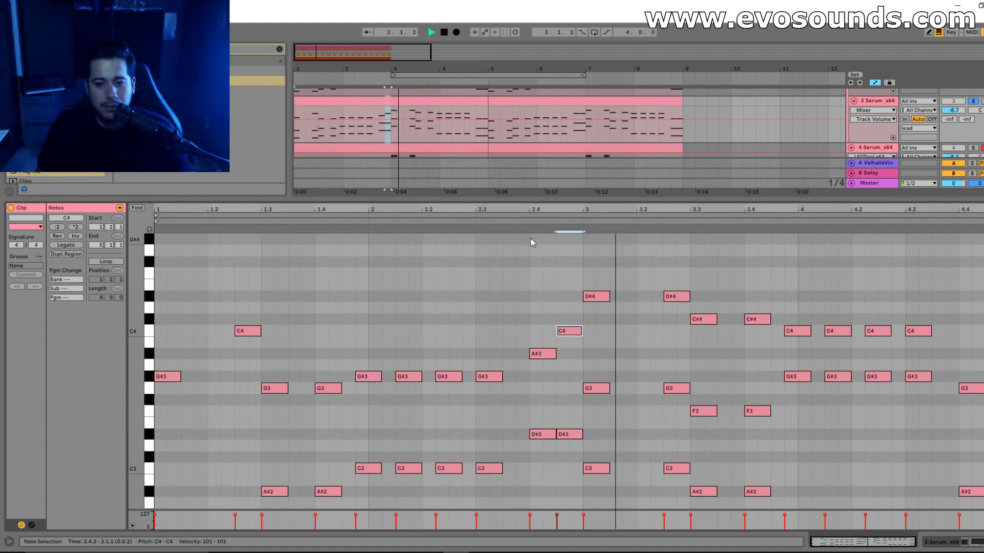
pyautogui.press('space')
# Raise the top notes of the chords at 3.4.4 and 4.1.3 to F4 and D#4, and play them back.
pyautogui.moveTo(809, 334); pyautogui.dragTo(806, 278)
pyautogui.moveTo(838, 331); pyautogui.dragTo(838, 302)
pyautogui.click(738, 232)
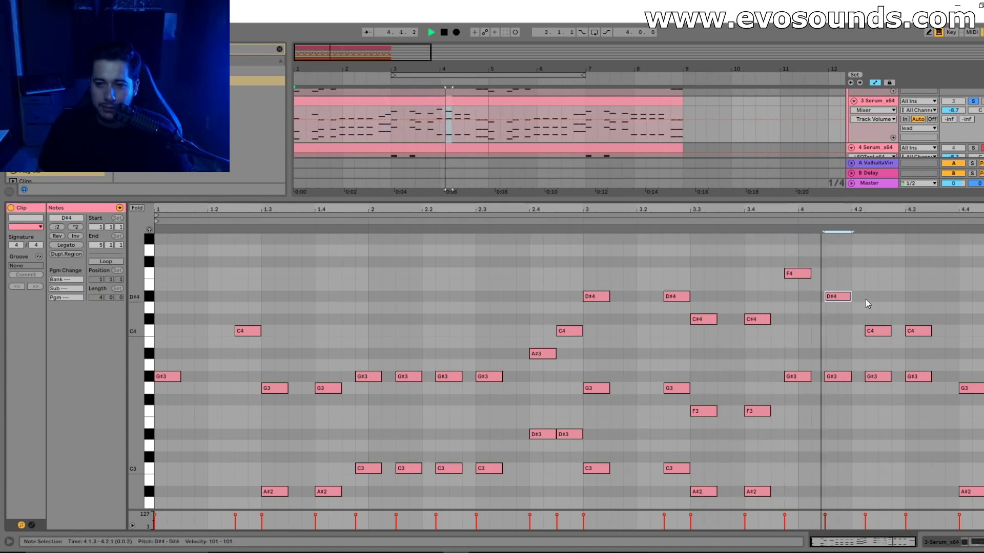
pyautogui.press('space')
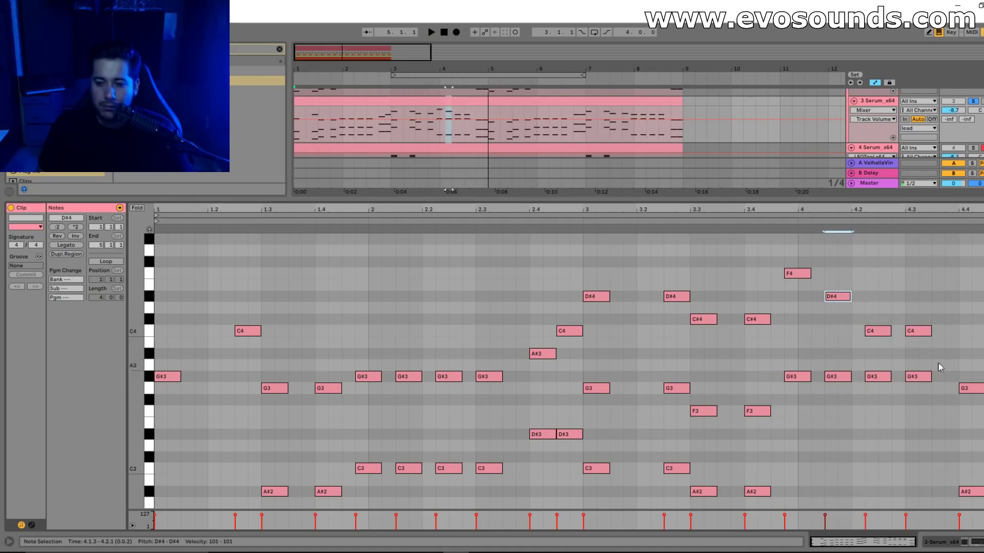
# Raise the top note of the last chord at 4.4.1 to A#3 and play the ending.
pyautogui.click(971, 389)
pyautogui.scroll(-2, 975, 395)
pyautogui.scroll(2, 975, 395)
pyautogui.moveTo(975, 393); pyautogui.dragTo(961, 345)
pyautogui.click(857, 230)
pyautogui.press('space')
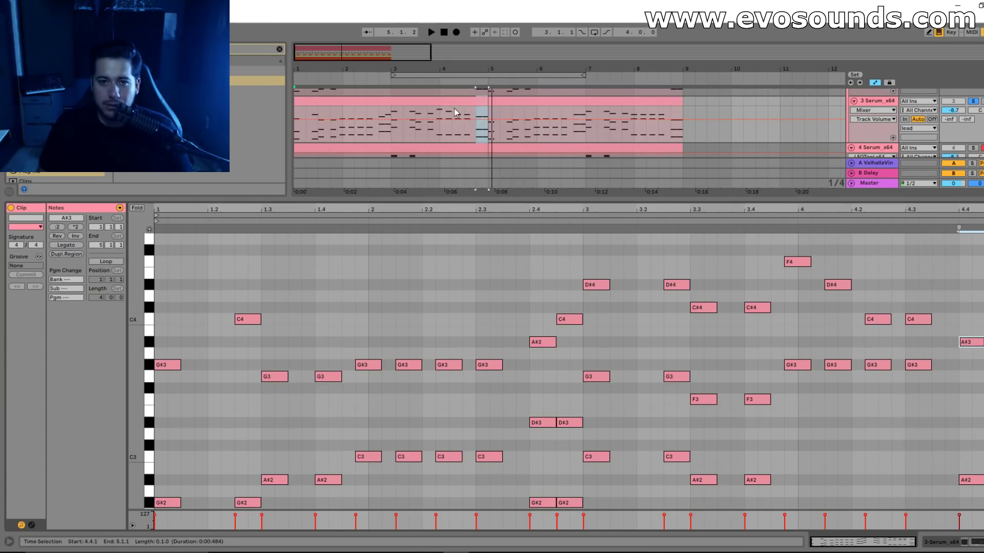
# Select the first four bars of the lead track in the arrangement and play them.
pyautogui.moveTo(454, 109); pyautogui.dragTo(285, 130)
pyautogui.press('space')
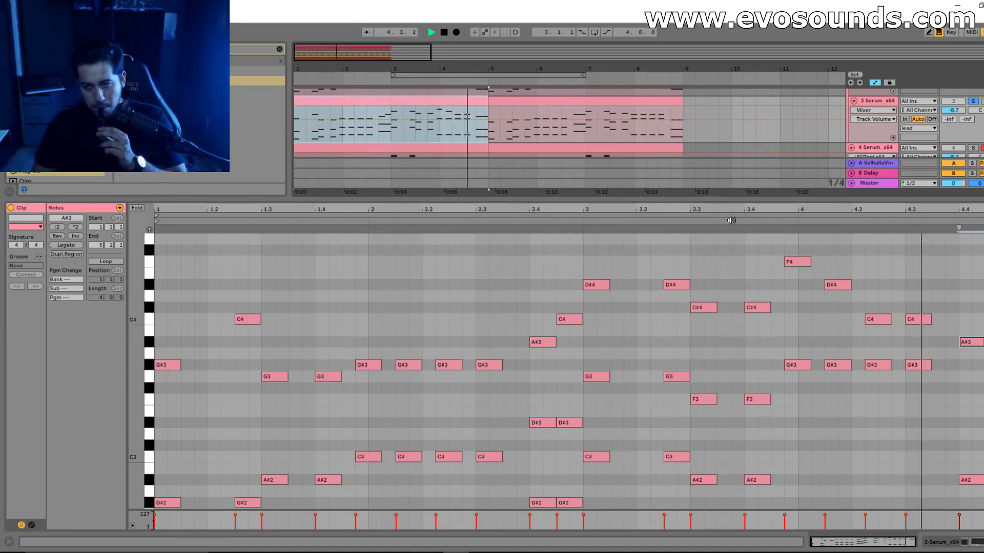
# Lower the top note of the chord at 4.1.3 to C4 and play the progression back.
pyautogui.click(799, 262)
pyautogui.press('space')
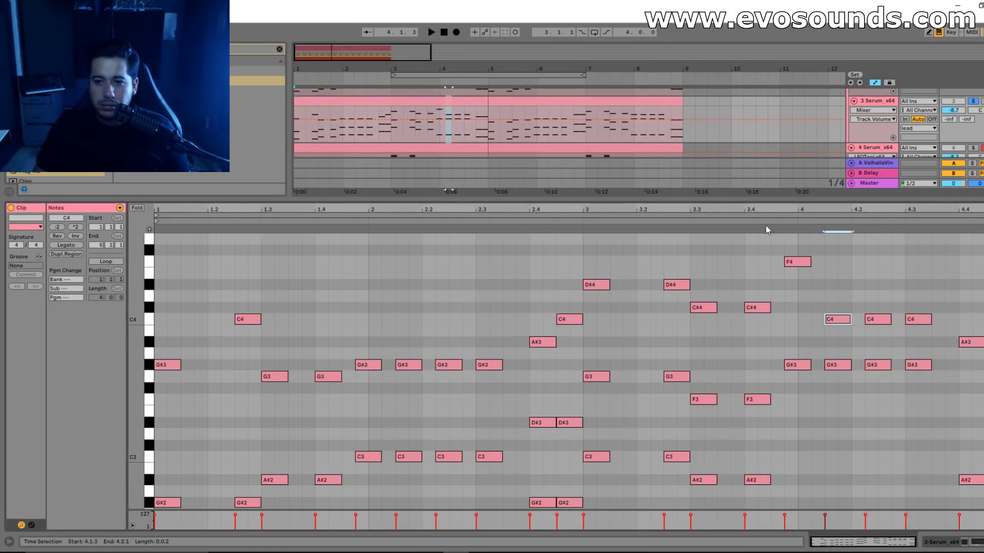
pyautogui.press('space')
pyautogui.press('space')
pyautogui.click(795, 262)
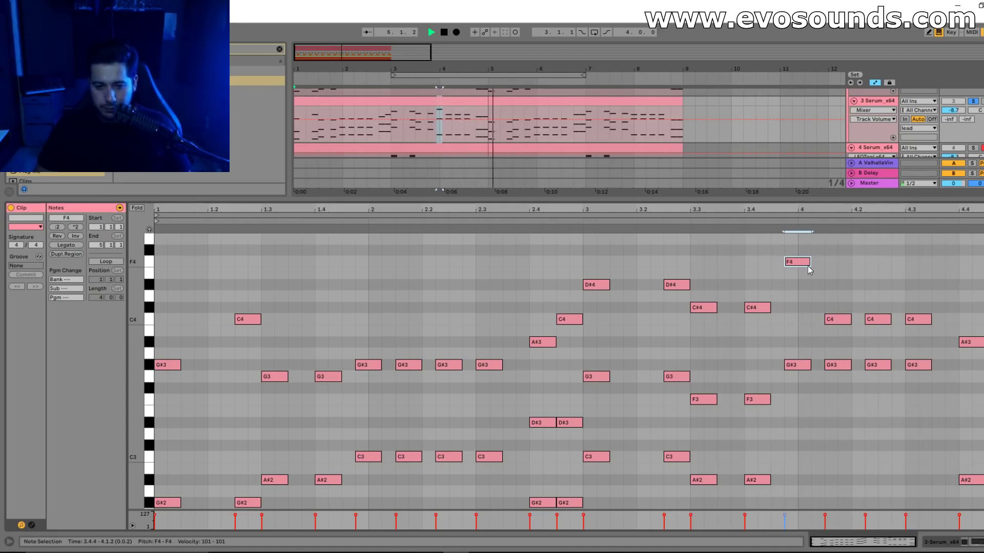
pyautogui.press('space')
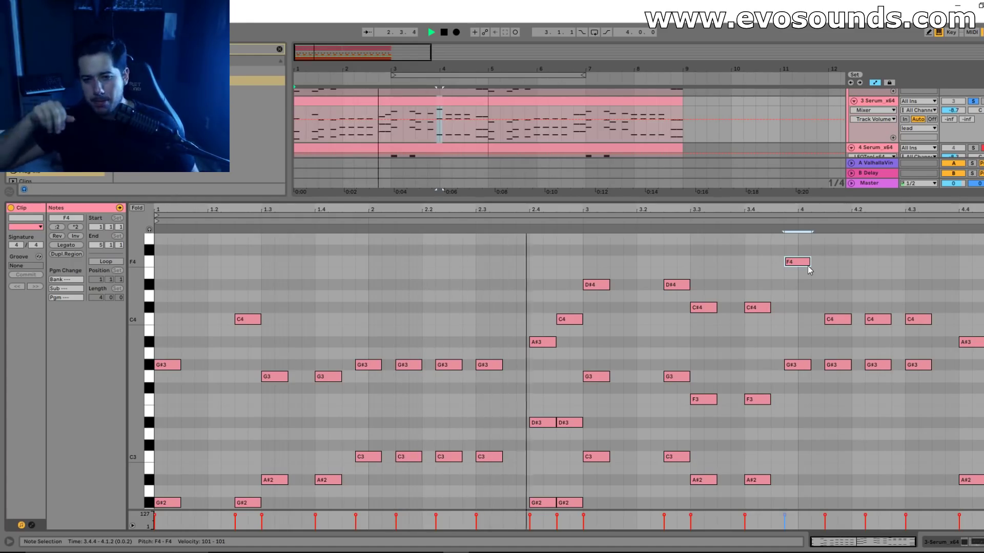
pyautogui.press('space')
# Lower the top notes of the chords at 2.4.3 and 2.4.1 to A#3 and G#3, and play them back.
pyautogui.moveTo(562, 322); pyautogui.dragTo(560, 344)
pyautogui.press('space')
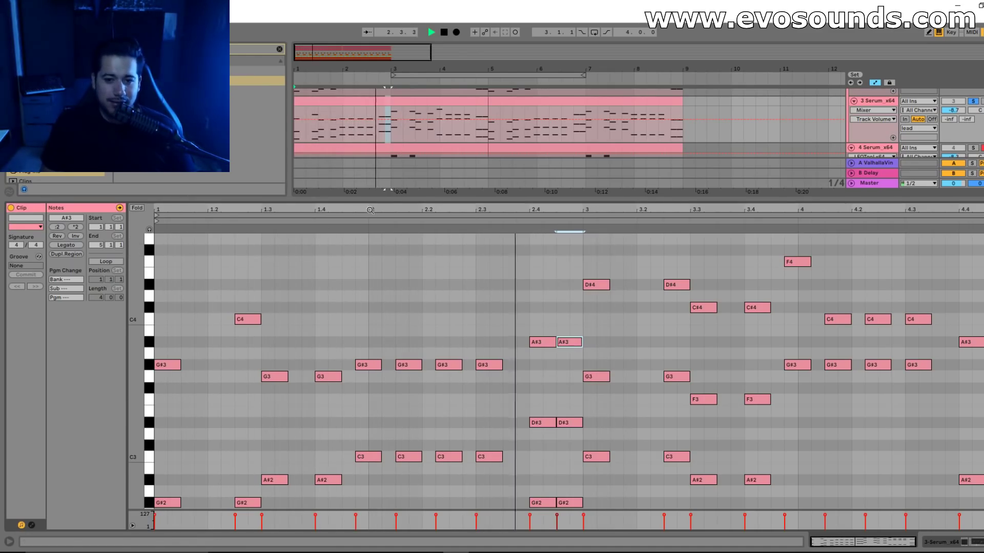
pyautogui.press('space')
pyautogui.keyDown('shift'); pyautogui.click(545, 346); pyautogui.keyUp('shift')
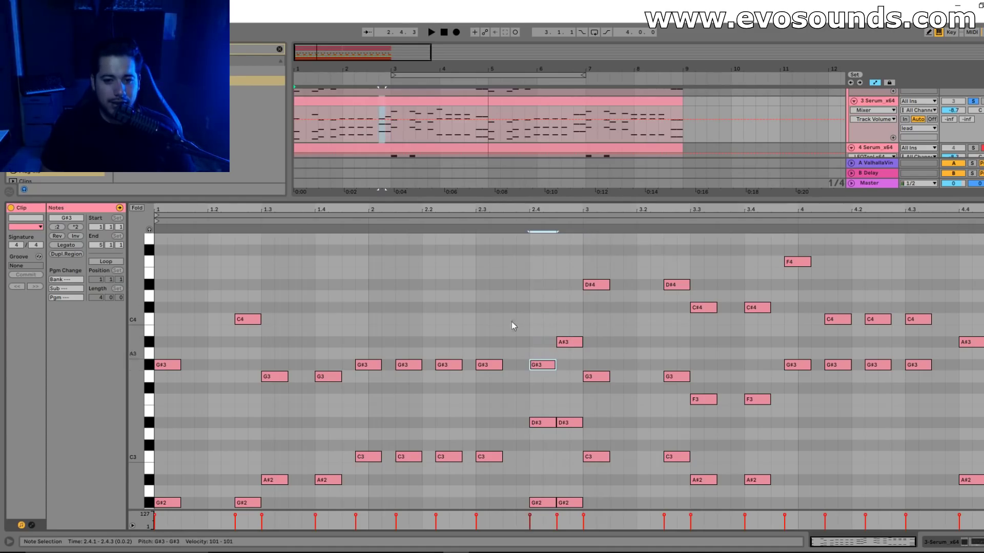
pyautogui.click(345, 222)
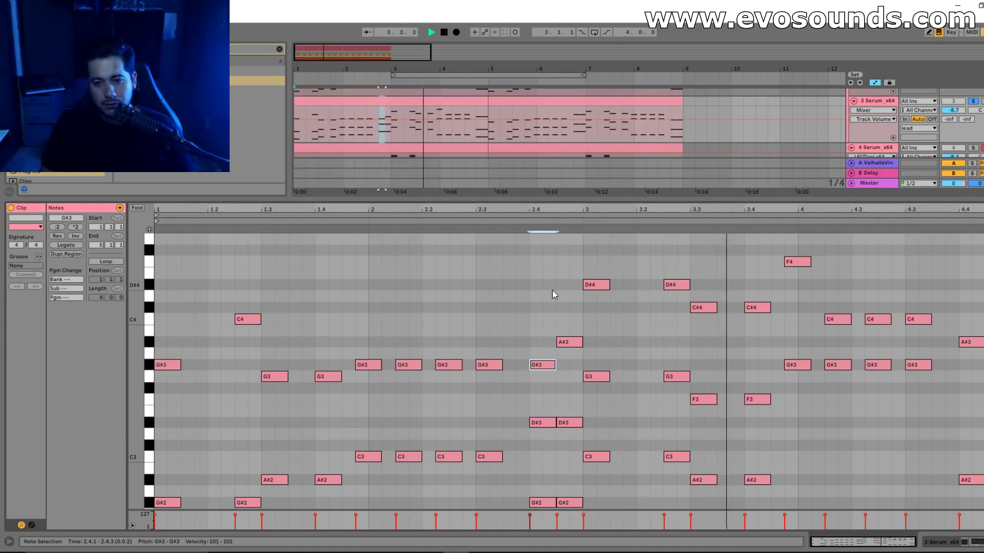
pyautogui.press('space')
# Set the top notes of the chords at 3.4.1 and 3.4.4 to F4 and C4, and play from 3.3.1.
pyautogui.moveTo(764, 311); pyautogui.dragTo(798, 320)
pyautogui.click(784, 291)
pyautogui.click(687, 223)
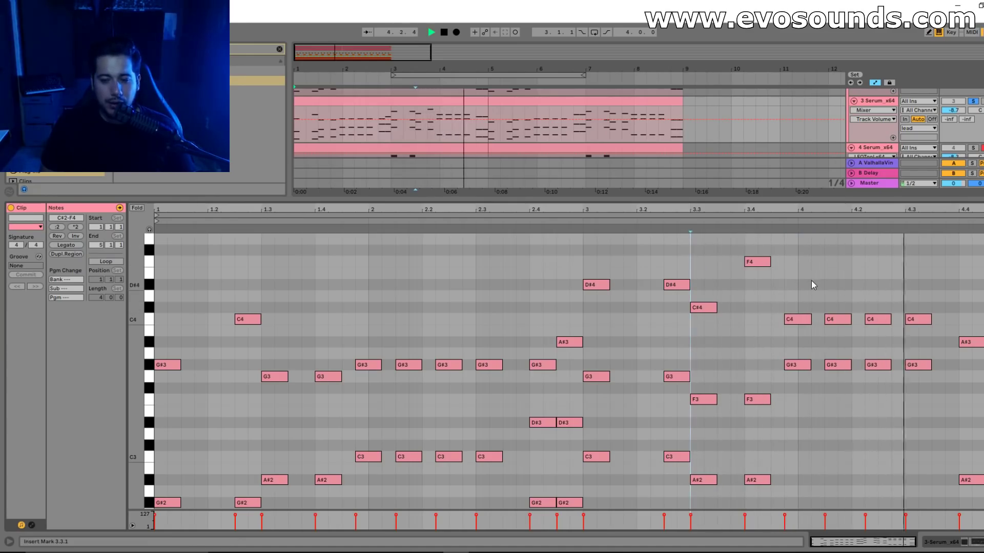
# Duplicate the first four-bar clip on the 3 Serum track, copy it over the first four bars of 2 Serum, and play it.
pyautogui.click(393, 102)
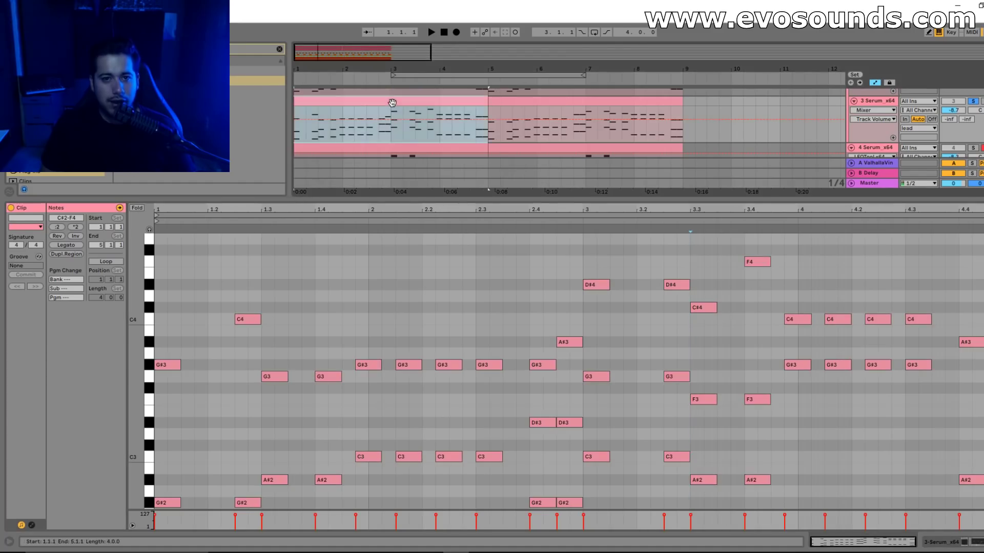
pyautogui.hotkey('ctrl', 'd')
pyautogui.moveTo(407, 200); pyautogui.dragTo(303, 477)
pyautogui.scroll(2, 322, 188)
pyautogui.click(321, 188)
pyautogui.click(318, 166)
pyautogui.click(318, 119)
pyautogui.press('space')
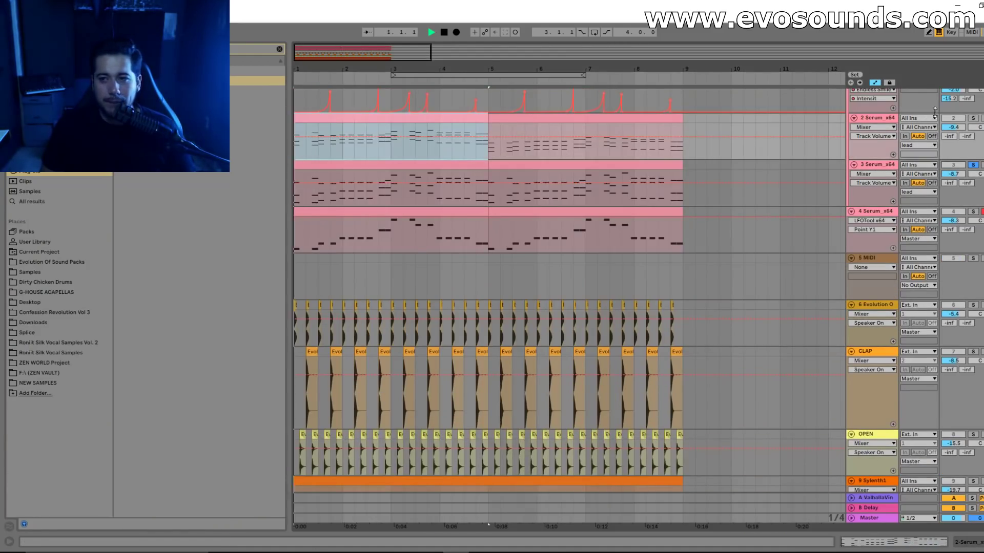
# Transpose all notes of the copied 2 Serum clip down one octave and duplicate the clip over the following four bars.
pyautogui.doubleClick(349, 119)
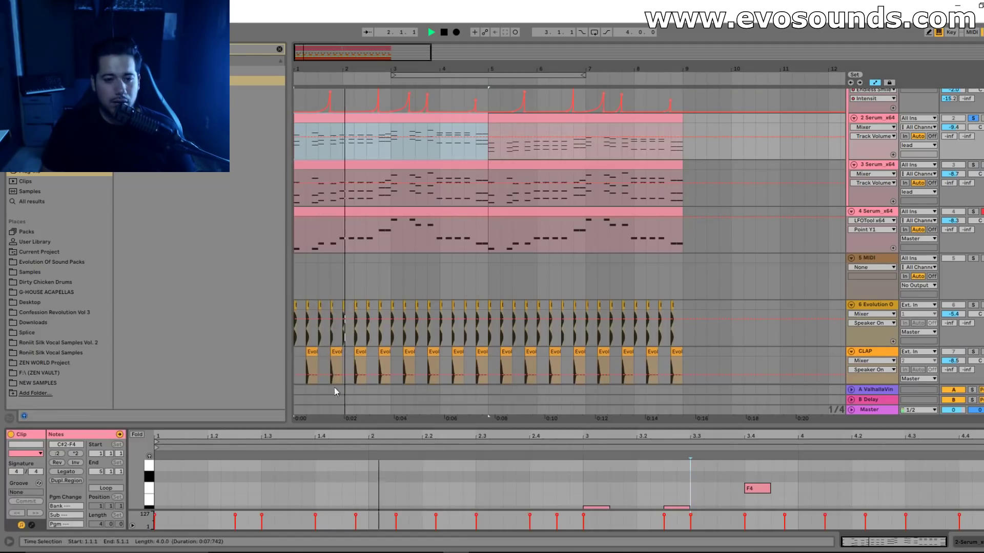
pyautogui.moveTo(340, 427); pyautogui.dragTo(331, 235)
pyautogui.moveTo(135, 425); pyautogui.dragTo(115, 422)
pyautogui.scroll(-1, 226, 403)
pyautogui.scroll(2, 234, 417)
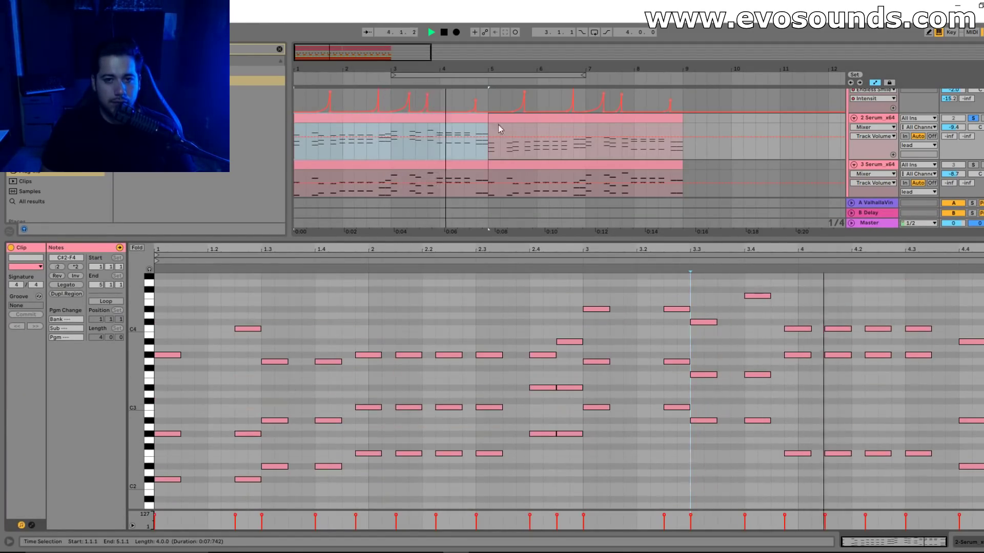
pyautogui.press('space')
pyautogui.hotkey('ctrl', 'a')
pyautogui.hotkey('shift', 'Down')
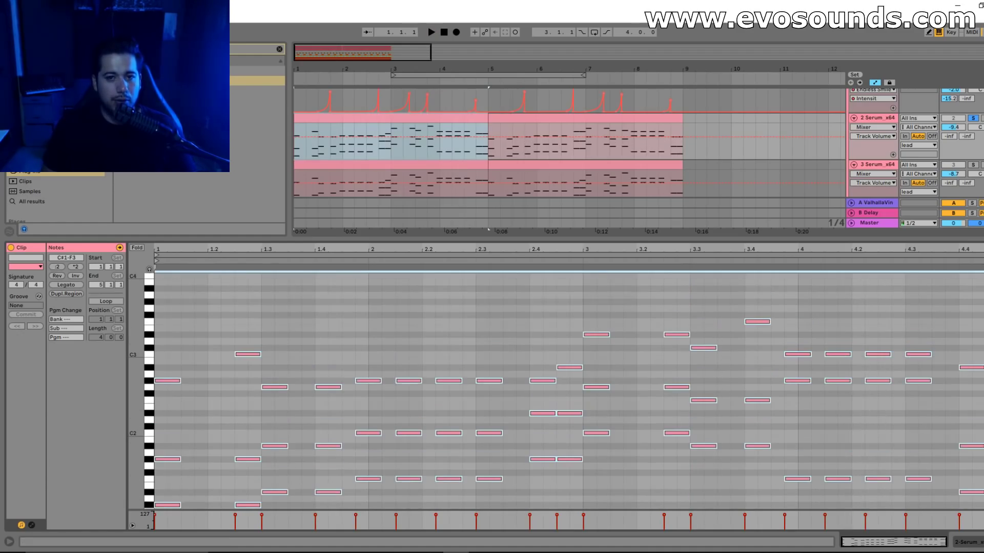
# Show the 2 Serum track's devices, adjust the master volume in its Serum plugin, and play the track.
pyautogui.hotkey('shift', 'Tab')
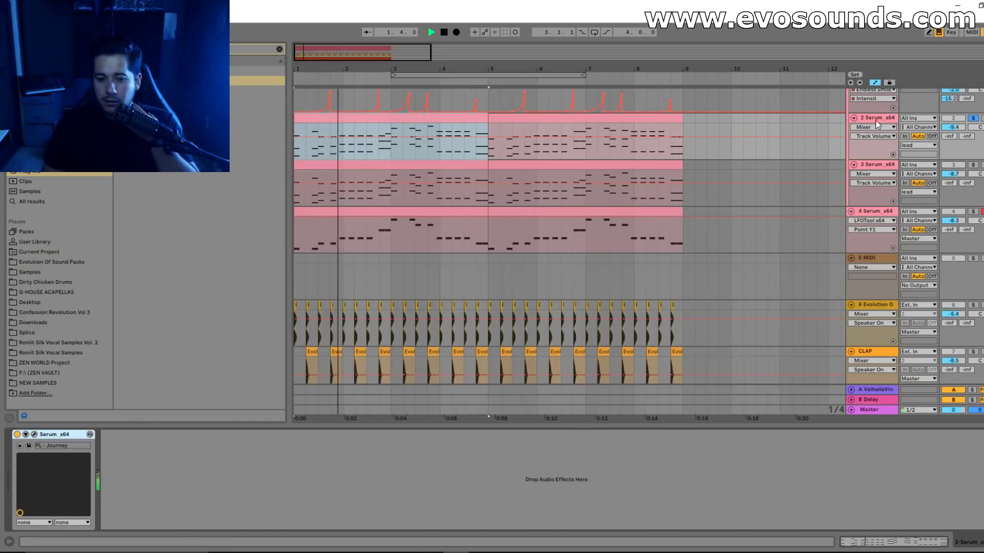
pyautogui.press('space')
pyautogui.click(34, 435)
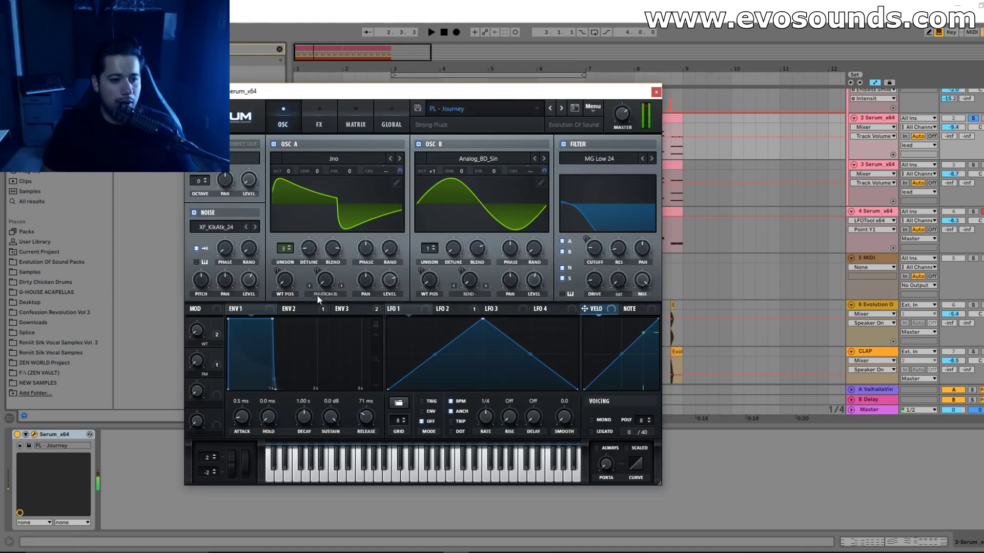
pyautogui.click(622, 116)
pyautogui.press('space')
pyautogui.click(656, 92)
pyautogui.press('space')
# Add an EQ Eight to the 2 Serum track with a low cut at about 198 Hz and a -3.1 dB dip at 267 Hz.
pyautogui.click(279, 49)
pyautogui.hotkey('ctrl', 'f')
pyautogui.moveTo(180, 453); pyautogui.dragTo(180, 458)
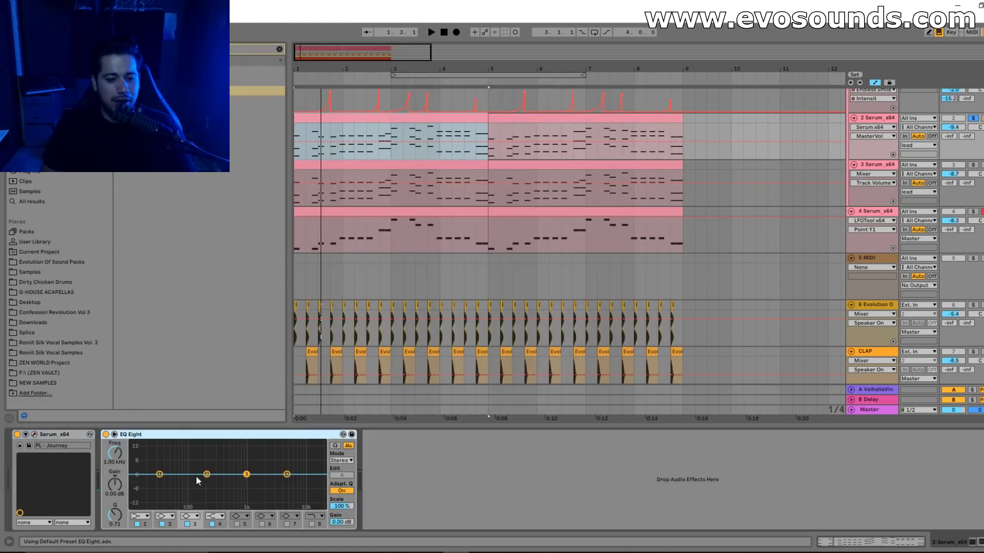
pyautogui.click(166, 461)
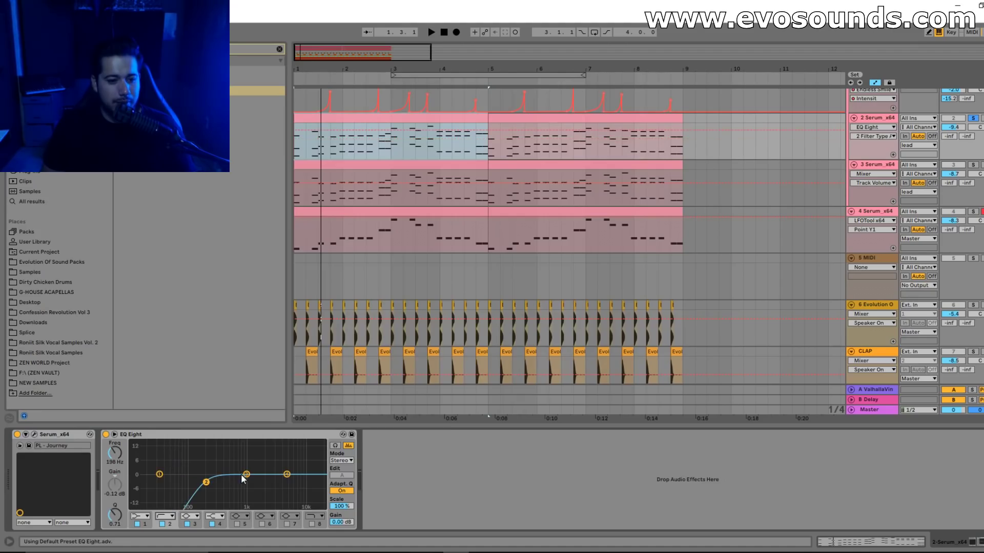
pyautogui.press('space')
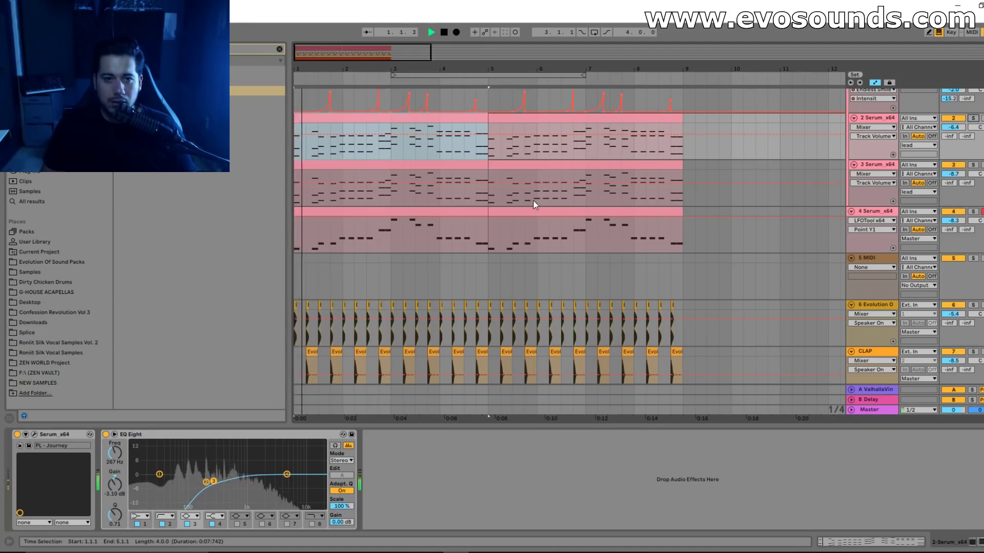
# Set the 3 Serum track's volume to -10.9 dB and play the mix, replaying the end of bar 4.
pyautogui.moveTo(951, 173); pyautogui.dragTo(951, 175)
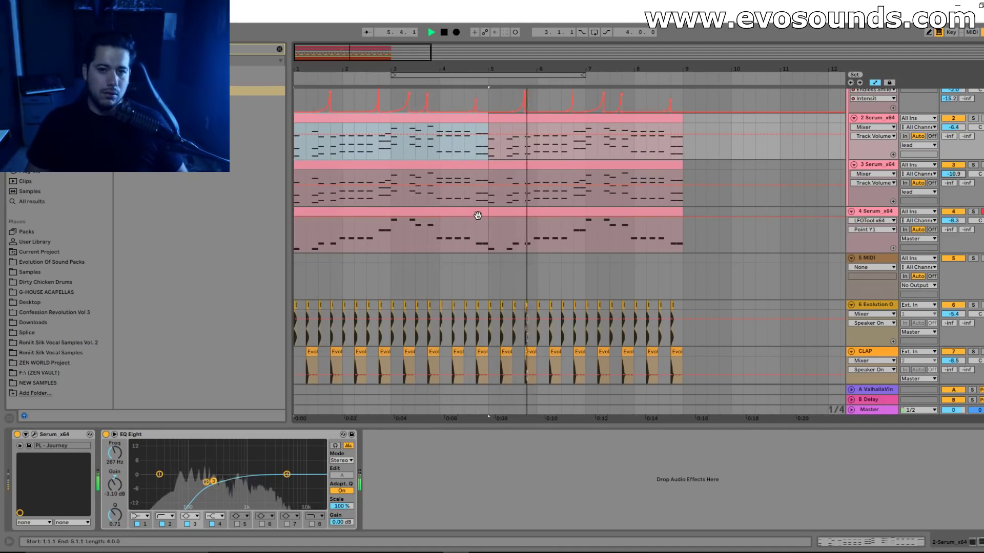
pyautogui.press('space')
pyautogui.press('space')
pyautogui.click(476, 145)
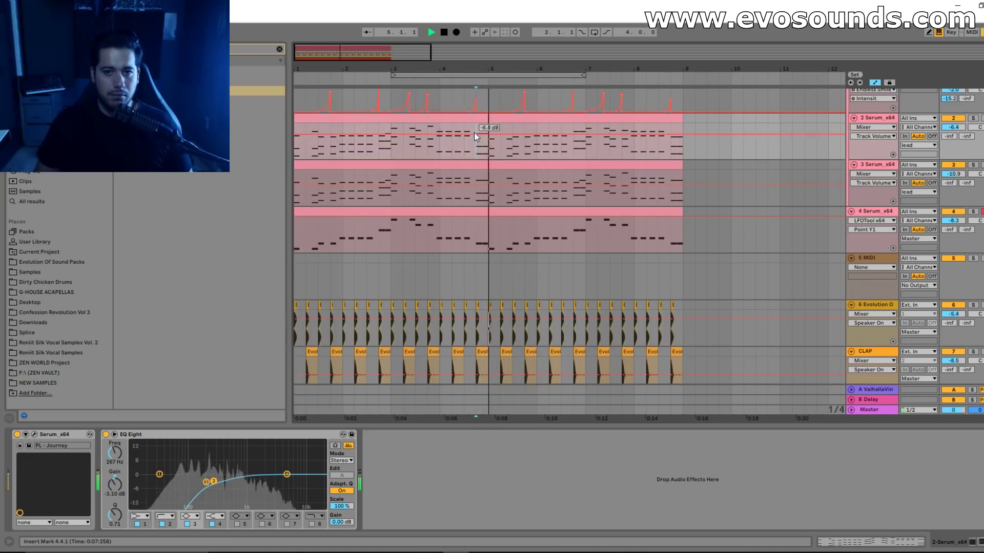
pyautogui.press('space')
pyautogui.click(453, 148)
pyautogui.press('space')
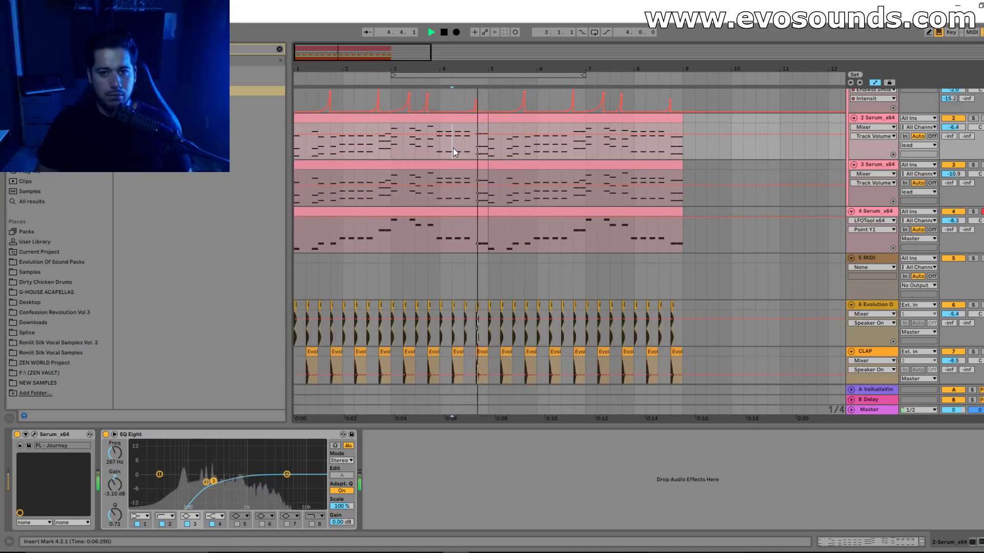
pyautogui.press('space')
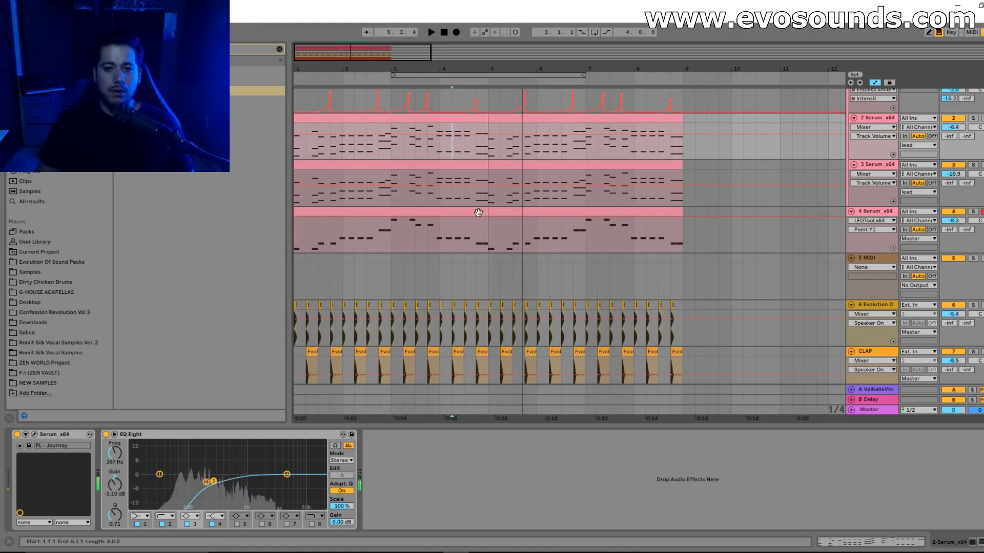
# Split the last note of the first bass clip in two at 4.4.3, raise the 4.4.1 half to F0, and play it.
pyautogui.doubleClick(478, 211)
pyautogui.scroll(-2, 973, 403)
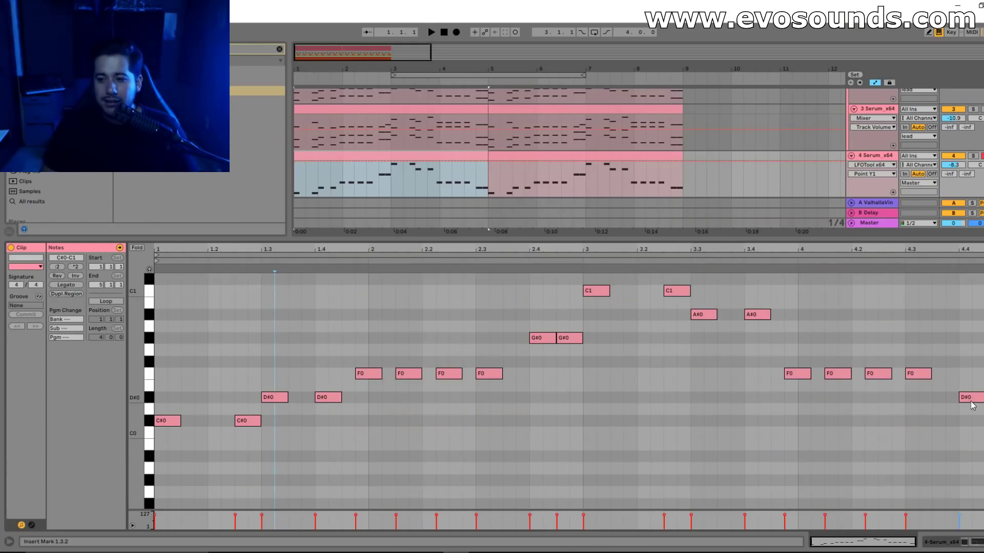
pyautogui.click(980, 409)
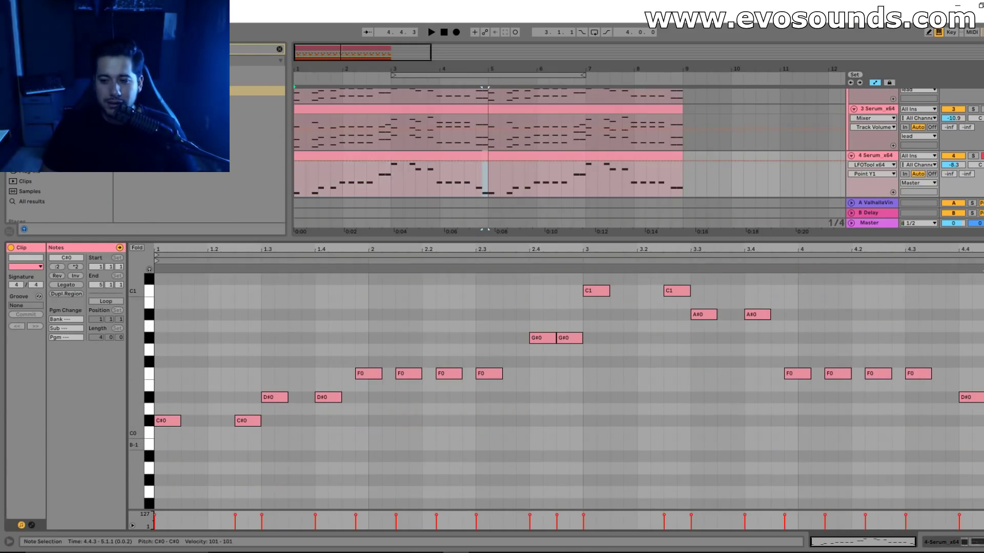
pyautogui.moveTo(979, 400); pyautogui.dragTo(980, 377)
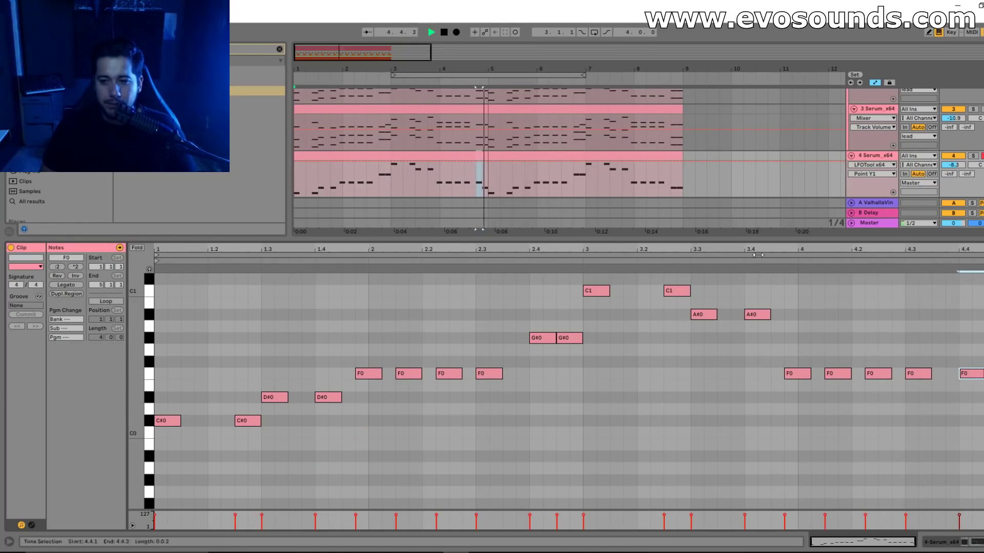
pyautogui.press('space')
pyautogui.click(469, 183)
pyautogui.click(476, 182)
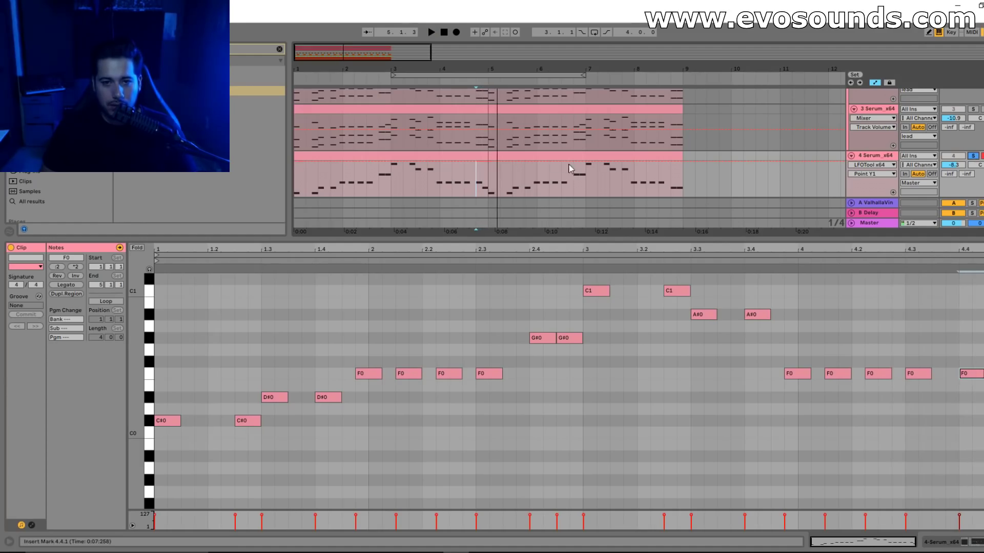
# Change the 3 Serum chord at 4.4.1 to F2, G#2, C3 and G#3 to match the bass, and play it.
pyautogui.click(461, 119)
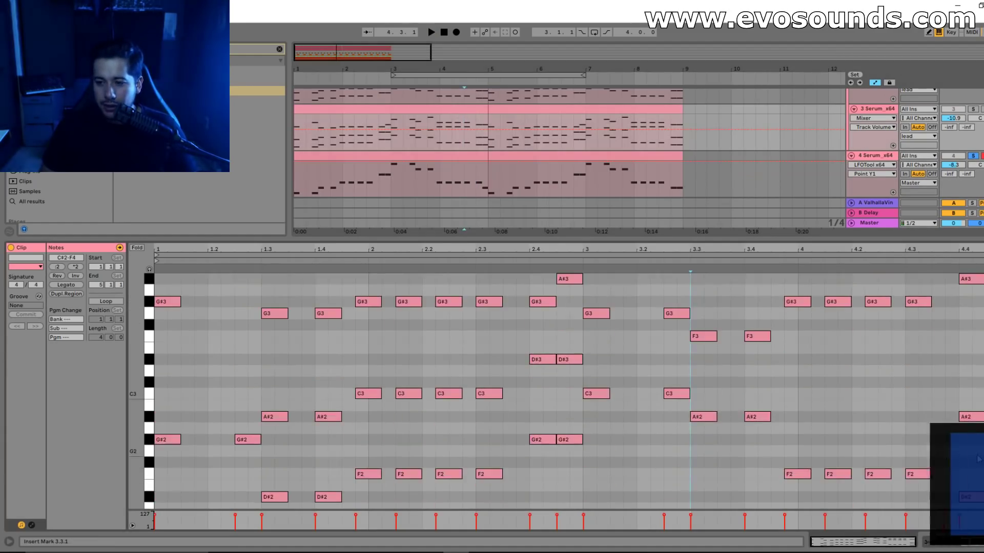
pyautogui.moveTo(975, 462); pyautogui.dragTo(968, 442)
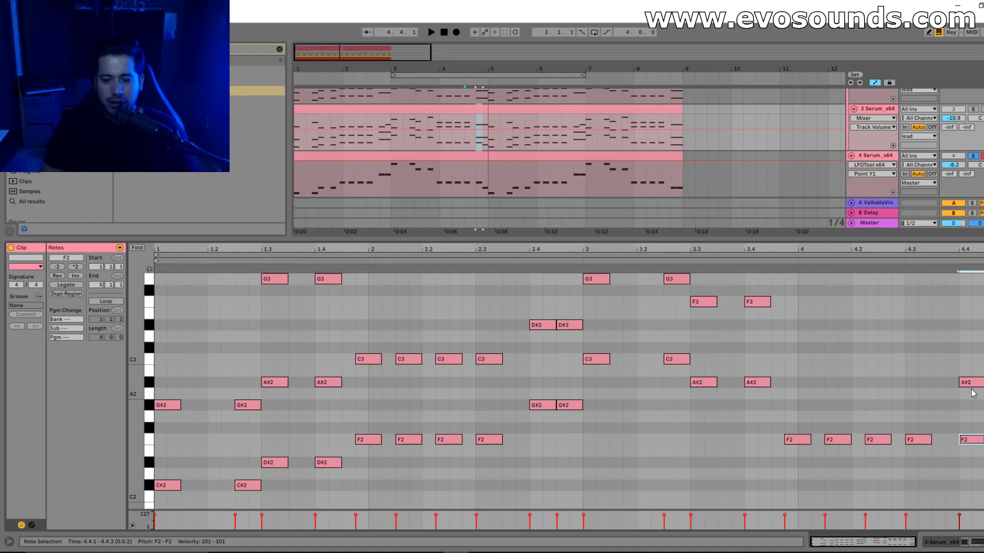
pyautogui.scroll(-3, 970, 387)
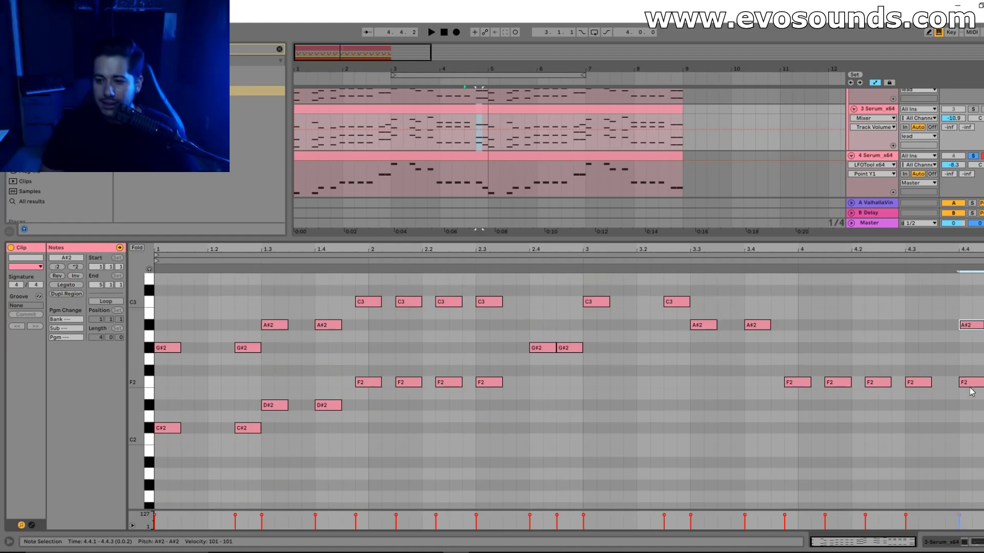
pyautogui.moveTo(970, 328); pyautogui.dragTo(970, 349)
pyautogui.scroll(3, 971, 359)
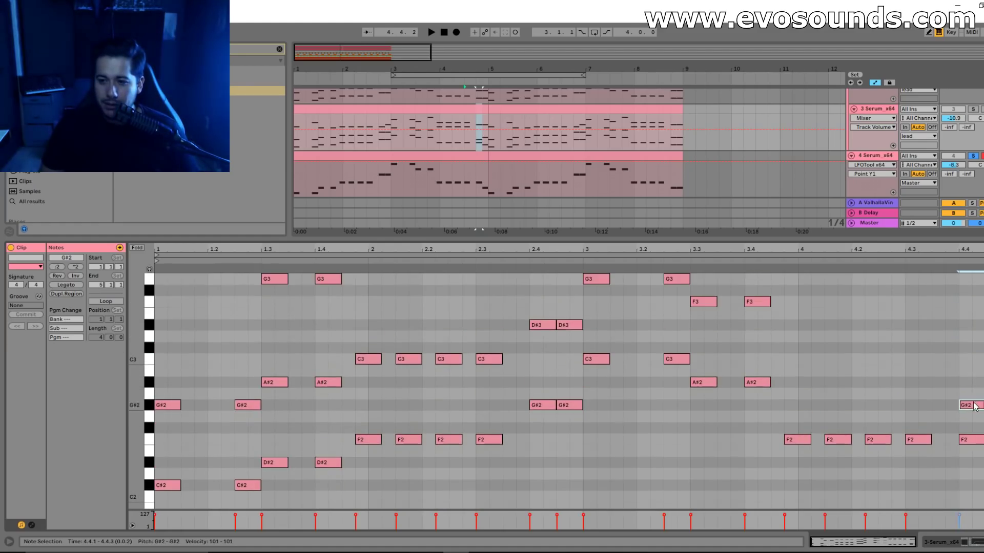
pyautogui.scroll(4, 974, 361)
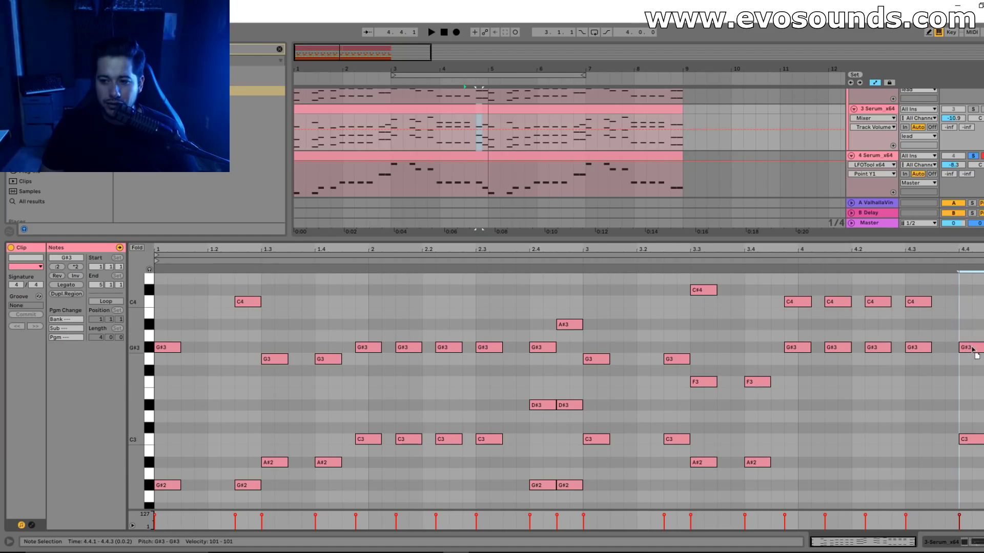
pyautogui.press('space')
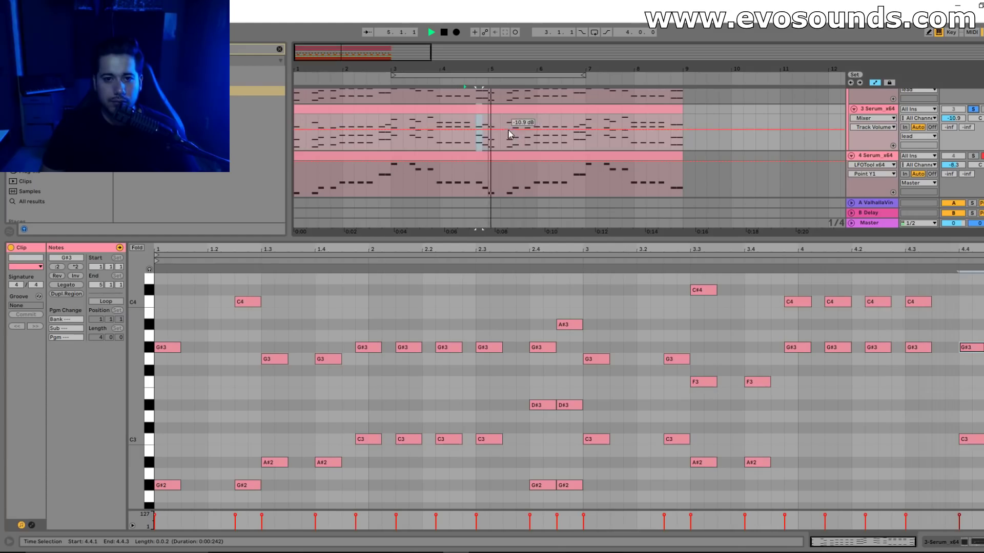
# Copy the edited first four-bar clip of 3 Serum over the first four bars of 2 Serum and play the full mix.
pyautogui.click(475, 112)
pyautogui.scroll(2, 451, 111)
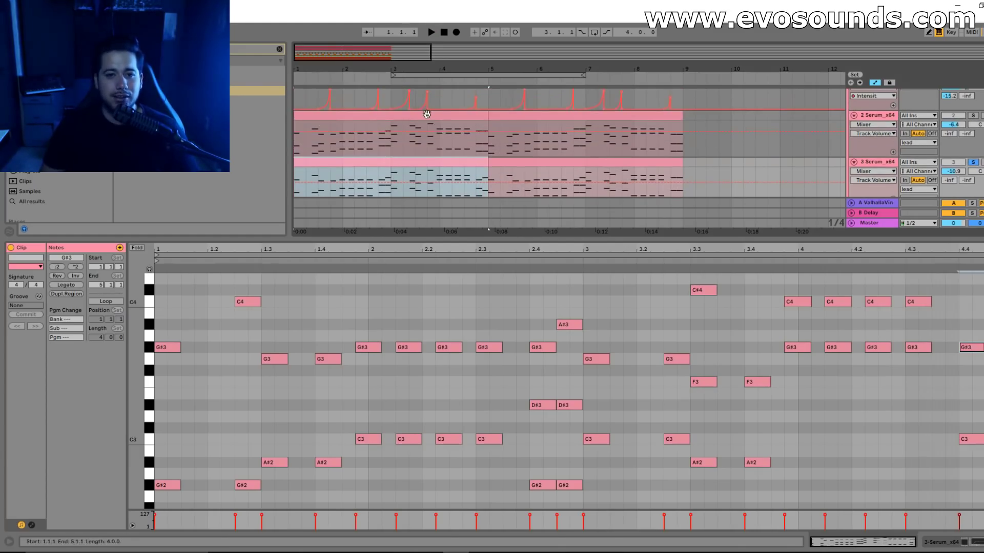
pyautogui.click(428, 113)
pyautogui.click(976, 115)
pyautogui.press('space')
pyautogui.click(975, 116)
pyautogui.press('space')
pyautogui.click(473, 238)
pyautogui.scroll(2, 620, 300)
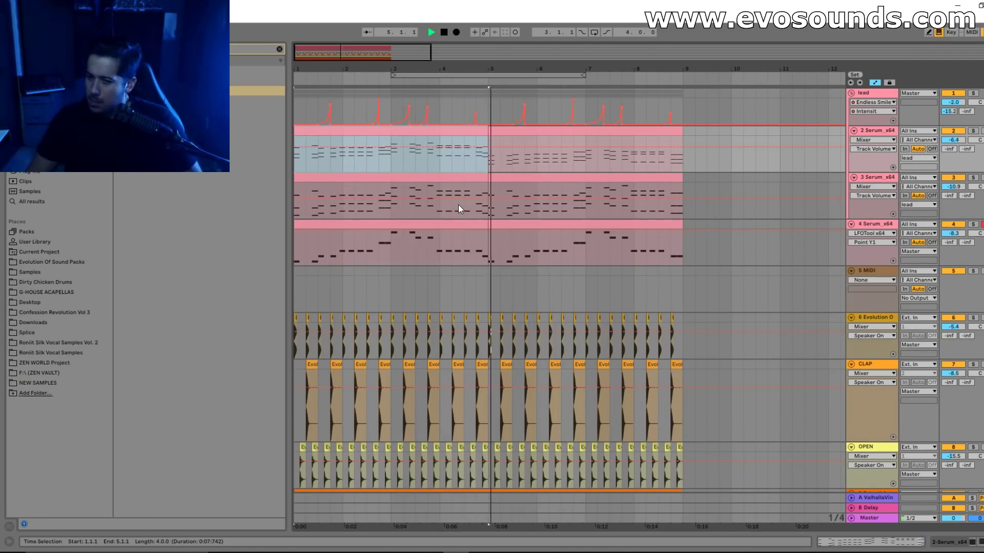
# Stop playback, fold the lead group, and select the 4 Serum bass track.
pyautogui.press('space')
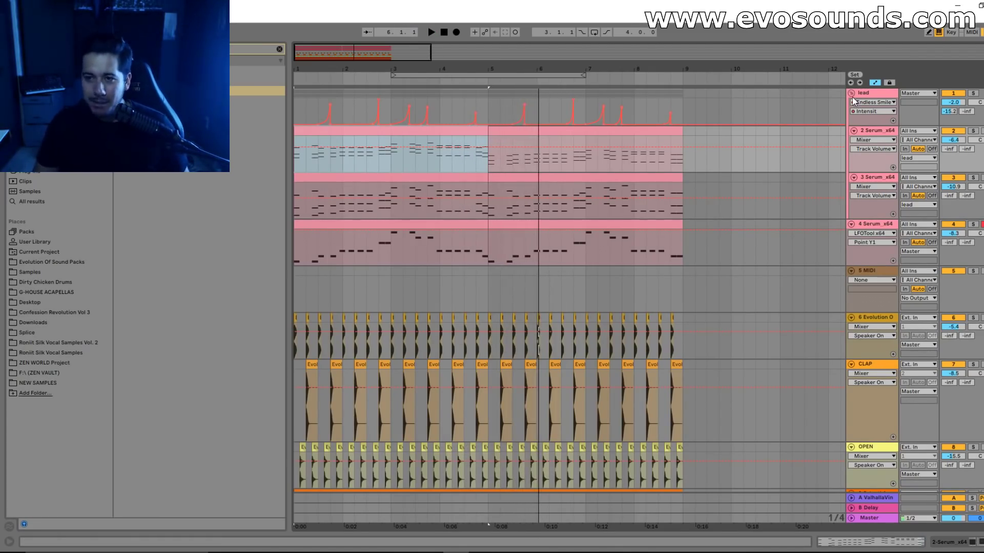
pyautogui.click(852, 94)
pyautogui.click(875, 106)
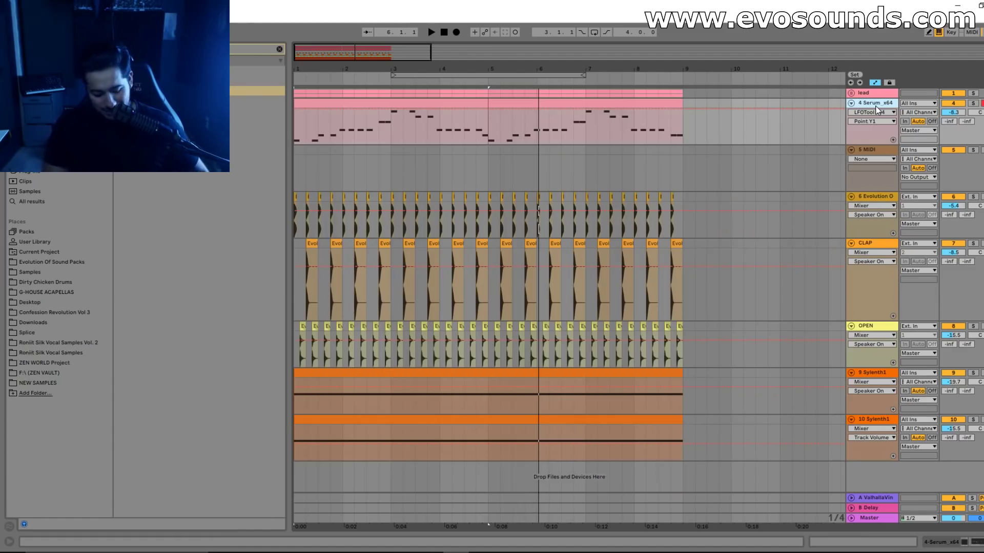
# Insert a new MIDI track below the 4 Serum bass track and load the Serum synth on it.
pyautogui.hotkey('ctrl', 'shift', 't')
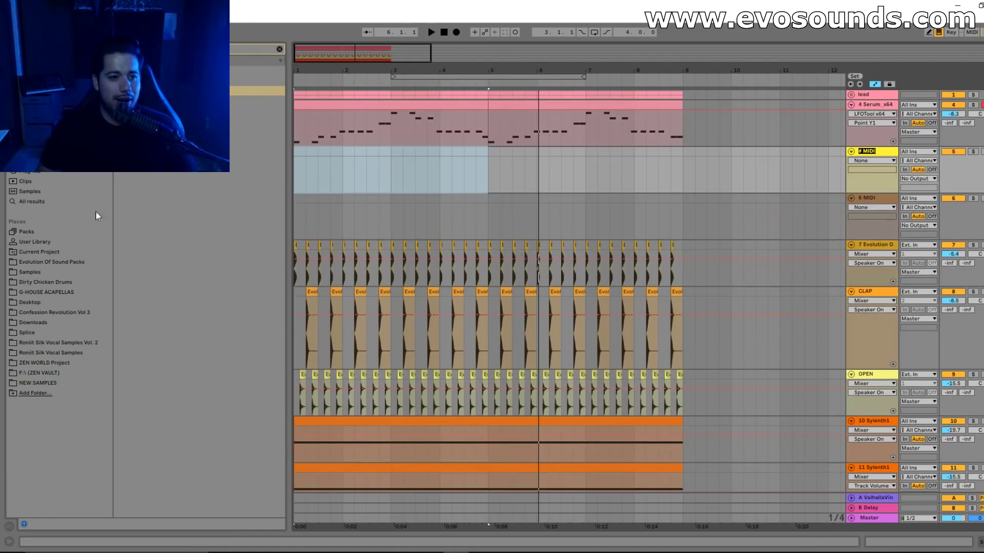
pyautogui.click(61, 172)
pyautogui.click(220, 49)
pyautogui.write('ser')
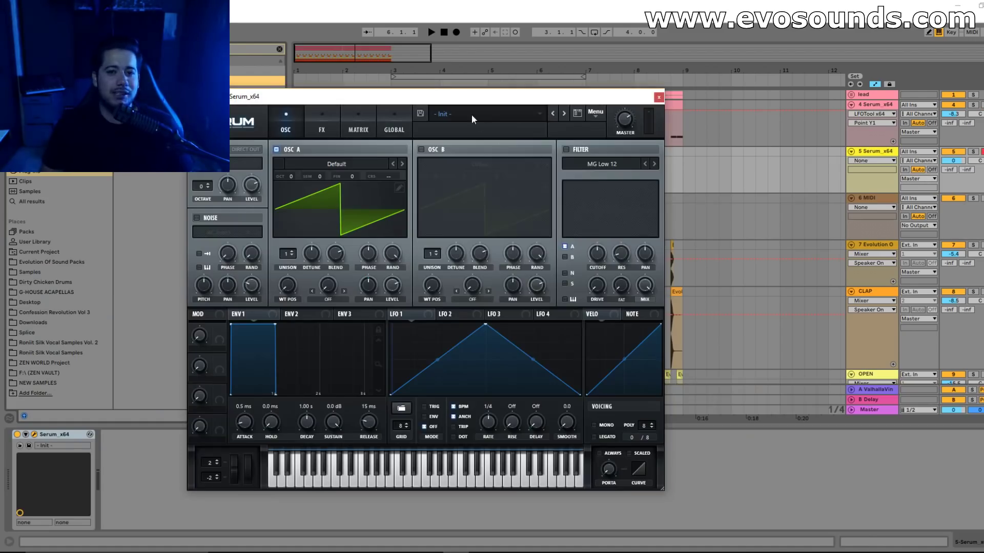
# Load the FX - Nora En Pure Whale preset from the Selected bank, audition it, and lower the new track's volume to -18.2 dB.
pyautogui.click(472, 114)
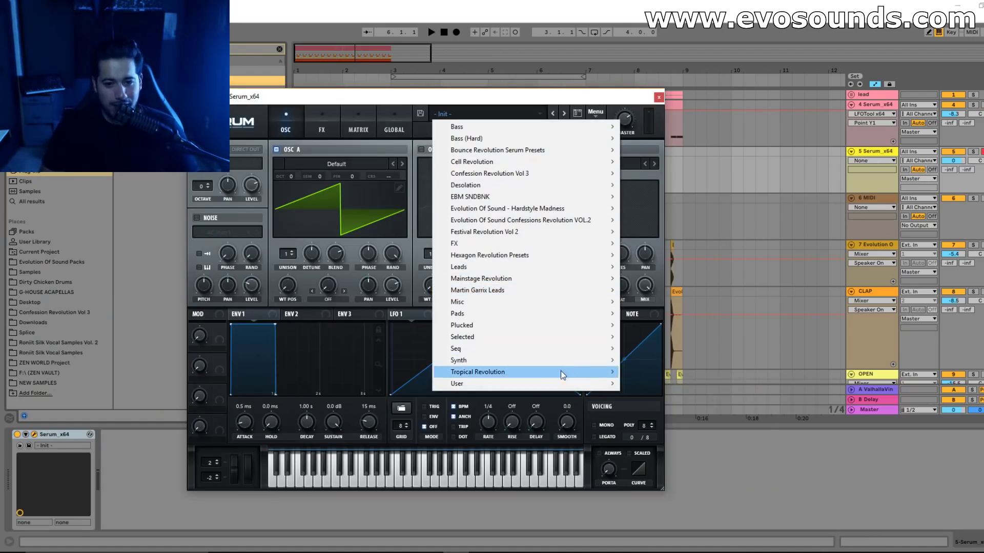
pyautogui.moveTo(490, 341)
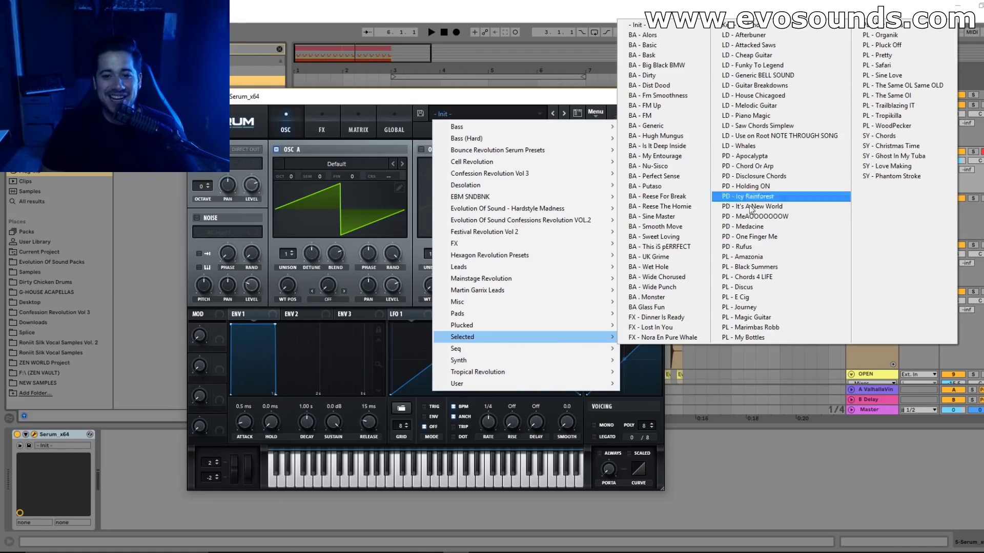
pyautogui.click(663, 338)
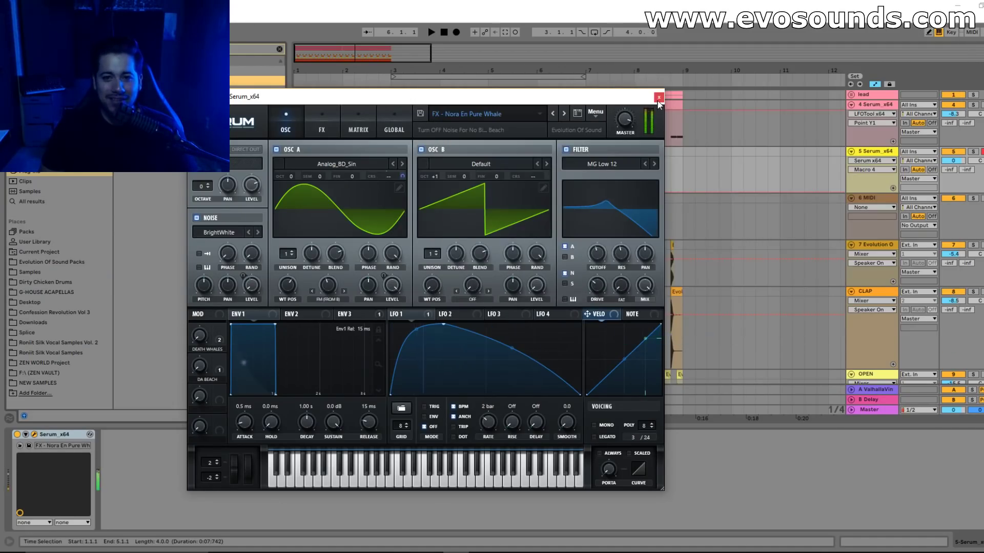
pyautogui.press('x')
pyautogui.moveTo(957, 165); pyautogui.dragTo(954, 201)
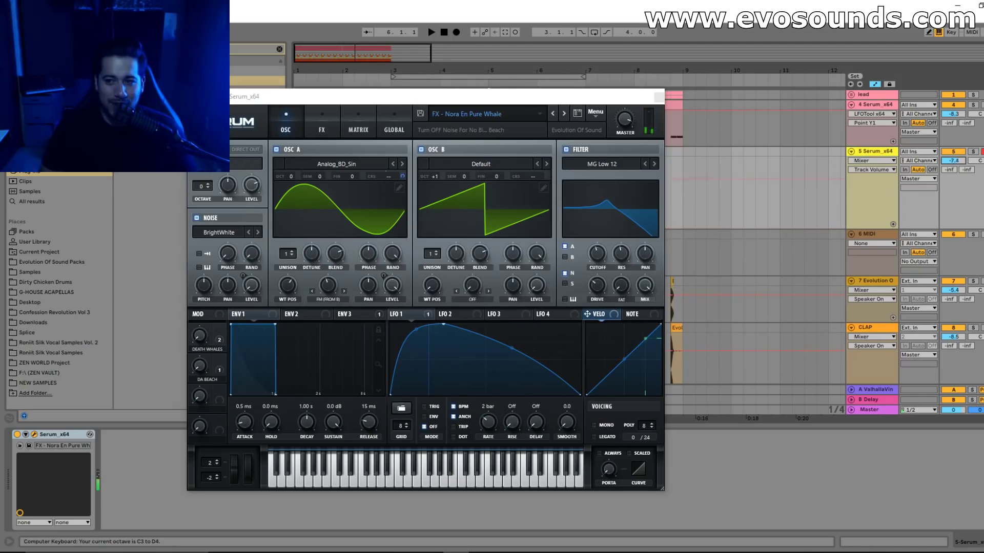
pyautogui.click(652, 94)
# Start playback from the beginning and create an empty one-bar MIDI clip from 4.1.1 to 5.1.1 on 5 Serum.
pyautogui.click(299, 157)
pyautogui.press('space')
pyautogui.moveTo(487, 161); pyautogui.dragTo(441, 152)
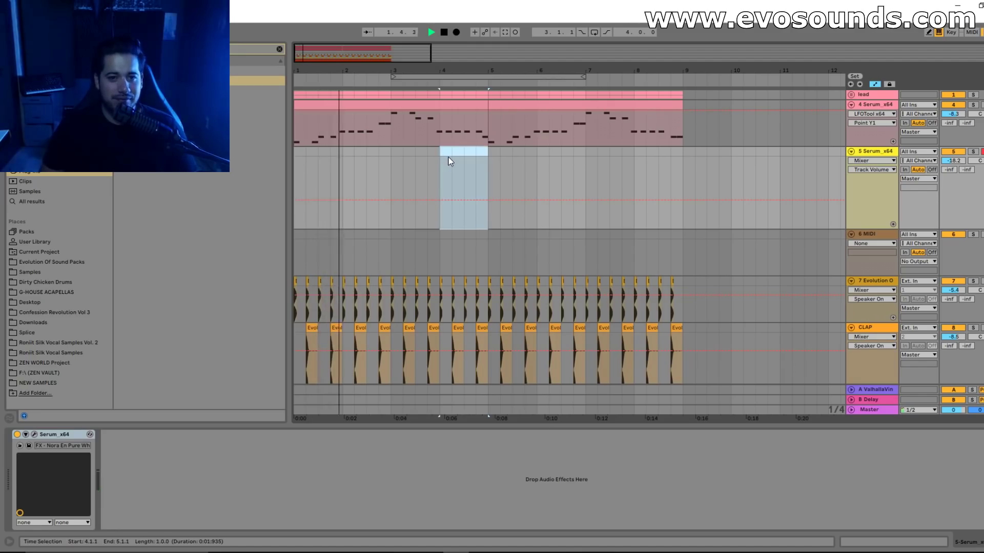
pyautogui.hotkey('ctrl', 'shift', 'm')
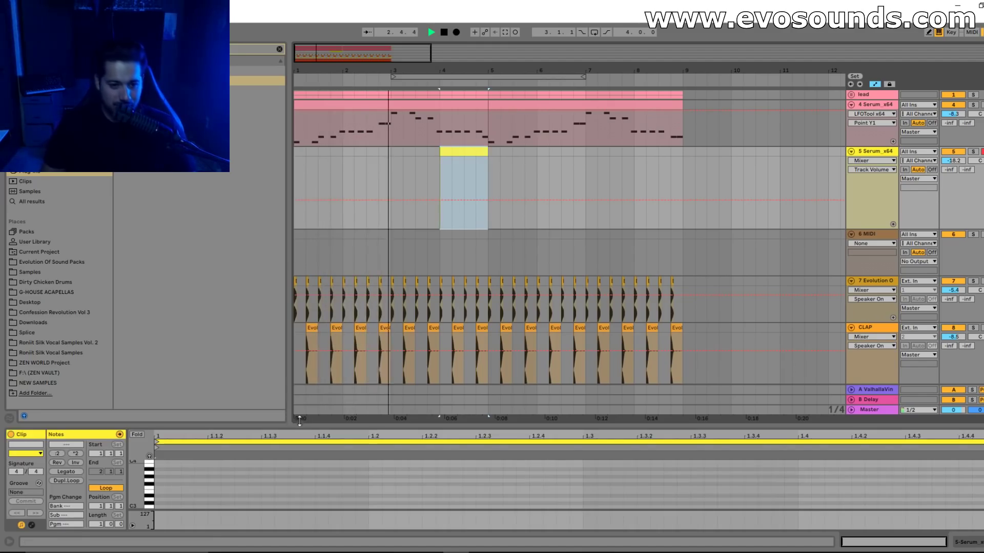
# Enlarge the note editor, draw a low note filling the whole bar of the whale clip, and play it.
pyautogui.moveTo(297, 424); pyautogui.dragTo(298, 275)
pyautogui.scroll(-3, 161, 420)
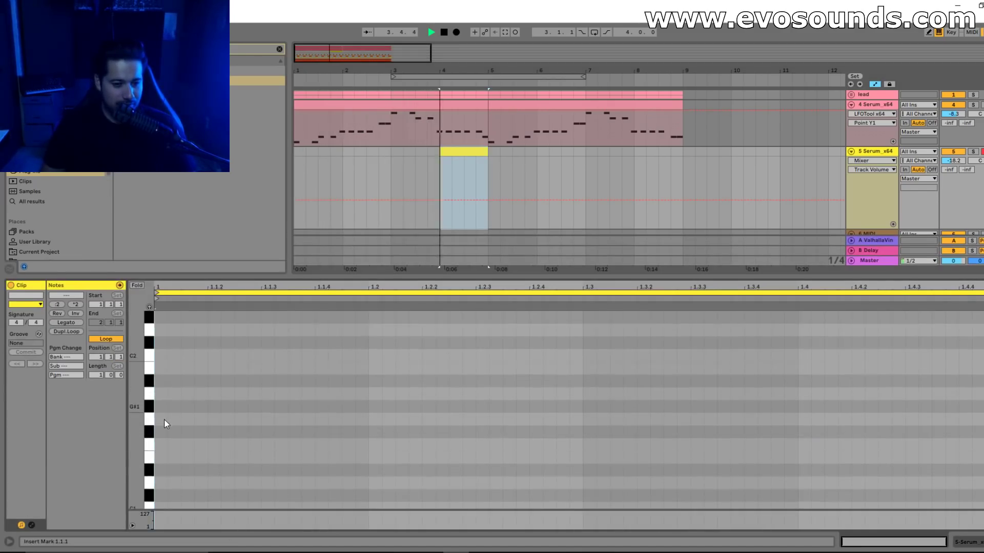
pyautogui.doubleClick(164, 419)
pyautogui.press('space')
pyautogui.moveTo(164, 419); pyautogui.dragTo(976, 419)
pyautogui.press('space')
pyautogui.press('space')
# Raise the whale note by one octave to F2 and set the 5 Serum volume to -19.6 dB.
pyautogui.moveTo(584, 352); pyautogui.dragTo(568, 446)
pyautogui.hotkey('shift', 'Up')
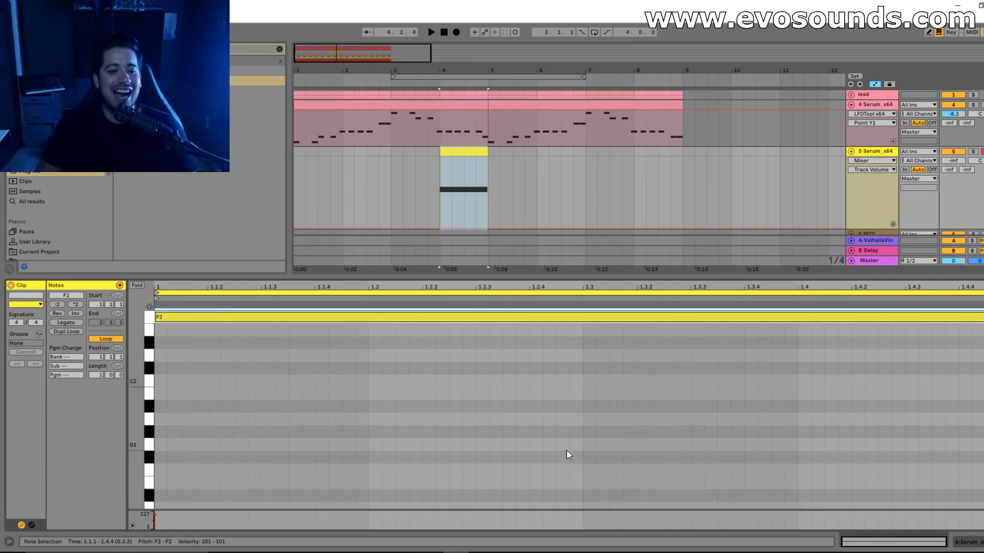
pyautogui.moveTo(954, 160); pyautogui.dragTo(954, 138)
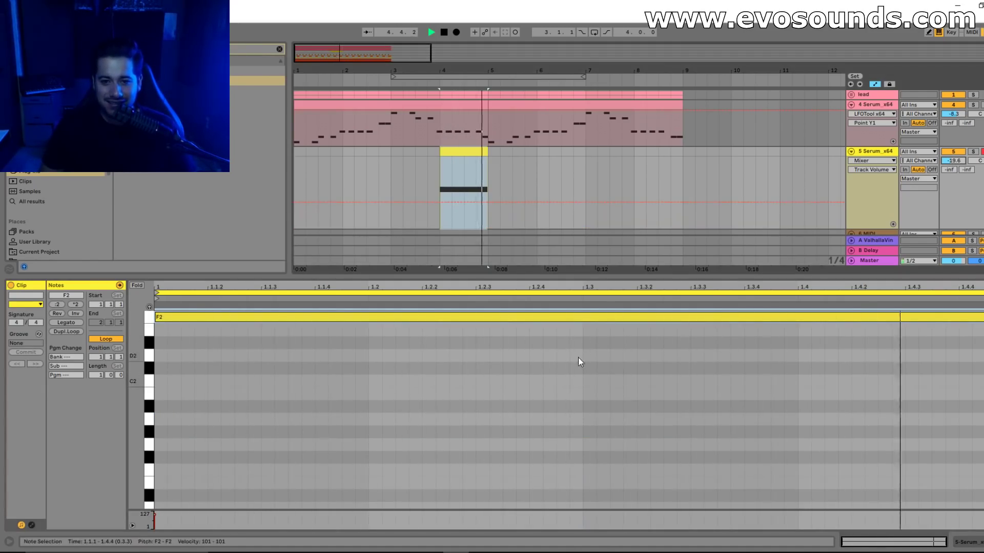
# Raise the whale note by two more octaves, play it, and set the 5 Serum volume to -17.7 dB.
pyautogui.press('space')
pyautogui.hotkey('shift', 'Up')
pyautogui.hotkey('shift', 'Up')
pyautogui.press('space')
pyautogui.moveTo(953, 160); pyautogui.dragTo(954, 157)
# Duplicate the first four bars of 5 Serum so the whale clip repeats at bar 8, and play the result.
pyautogui.moveTo(488, 167); pyautogui.dragTo(294, 163)
pyautogui.hotkey('ctrl', 'd')
pyautogui.press('-')
pyautogui.moveTo(510, 277); pyautogui.dragTo(517, 461)
pyautogui.doubleClick(878, 152)
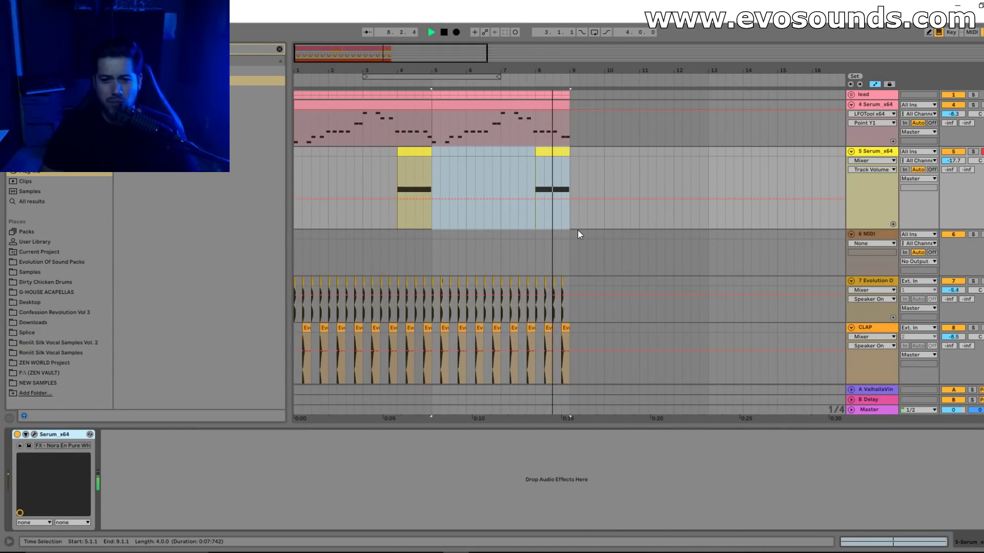
pyautogui.press('space')
# Insert an audio track below 5 Serum and name it VOCAL.
pyautogui.click(411, 152)
pyautogui.click(881, 153)
pyautogui.hotkey('ctrl', 't')
pyautogui.hotkey('ctrl', 'r')
pyautogui.write('VOCAL')
pyautogui.press('Return')
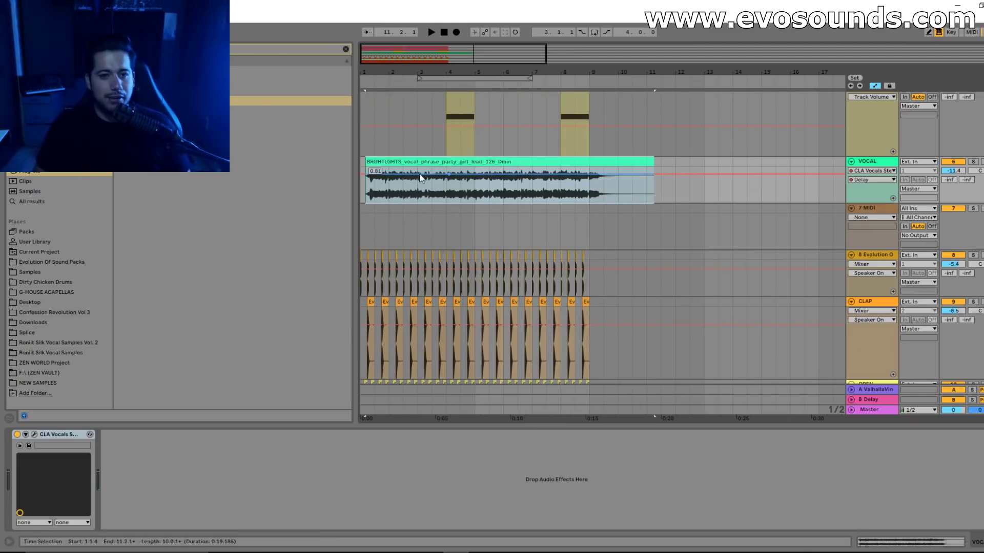
pyautogui.click(361, 145)
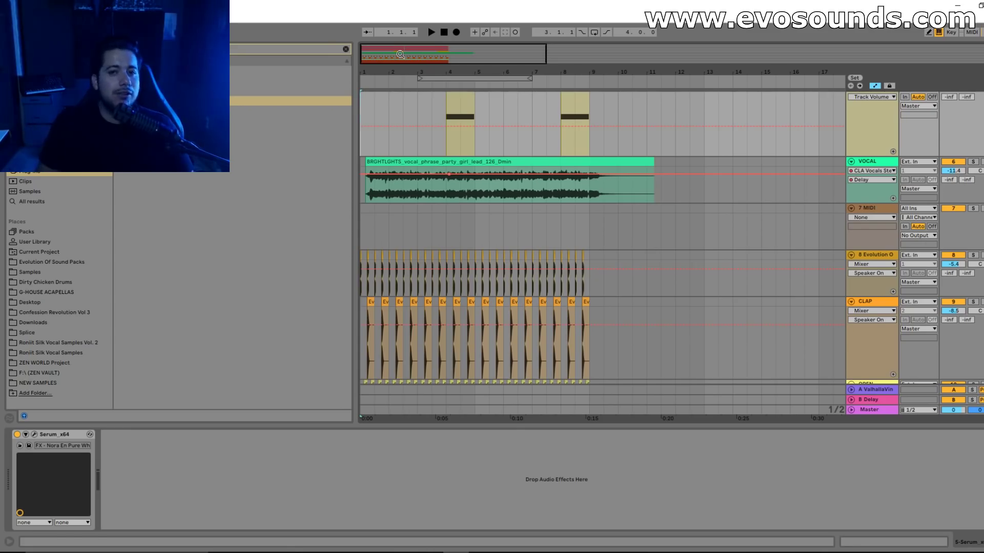
pyautogui.scroll(3, 433, 133)
pyautogui.moveTo(380, 49)
pyautogui.mouseDown()
pyautogui.moveTo(386, 74)
pyautogui.moveTo(386, 54)
pyautogui.mouseUp()
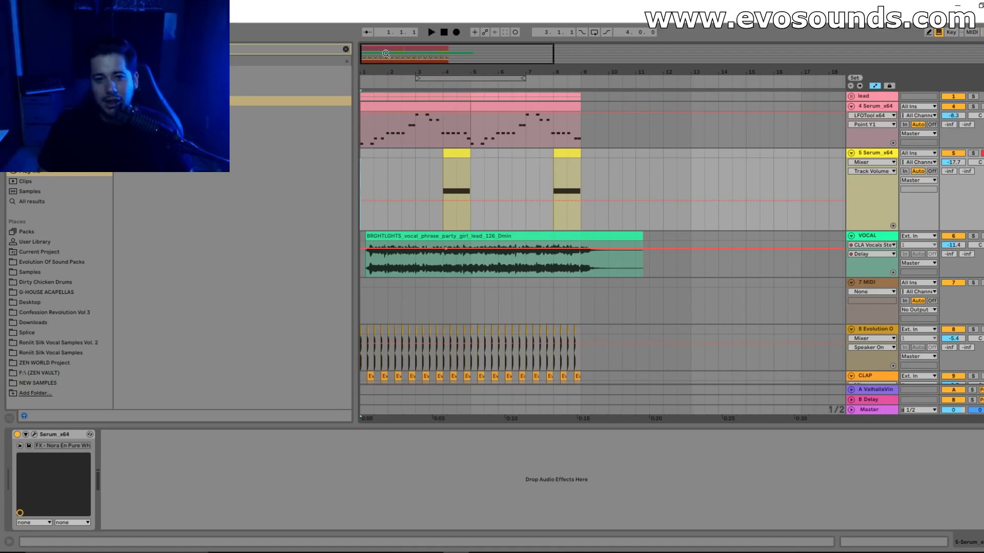
pyautogui.moveTo(379, 47); pyautogui.dragTo(380, 18)
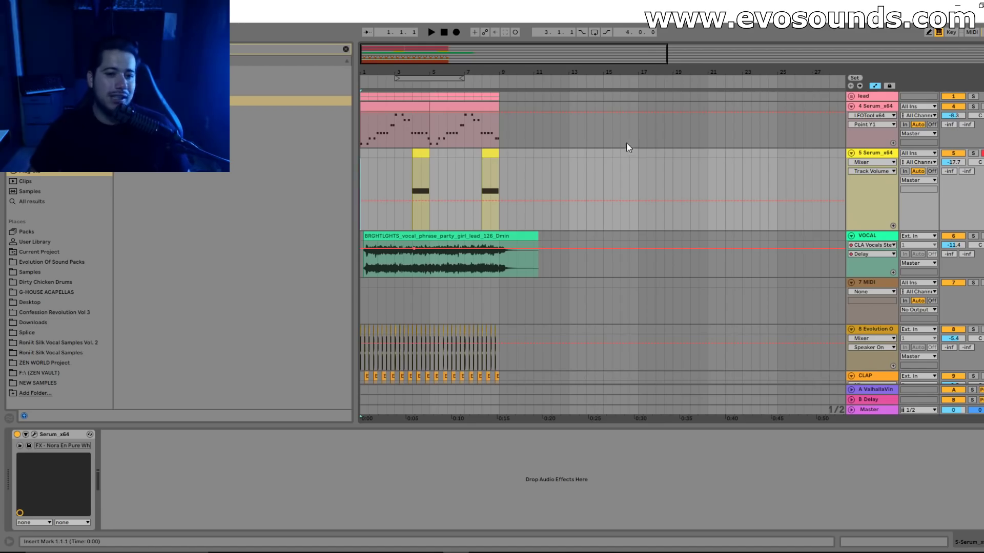
pyautogui.moveTo(386, 71); pyautogui.dragTo(403, 94)
# Unfold the lead group, select the 2 Serum track, and play the full arrangement from 1.1.1.
pyautogui.click(361, 165)
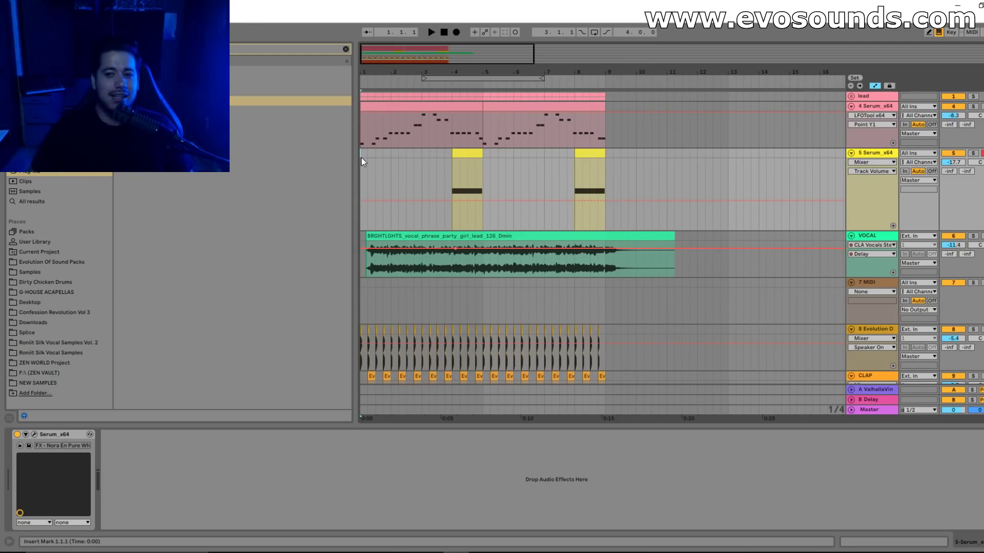
pyautogui.click(851, 96)
pyautogui.click(882, 137)
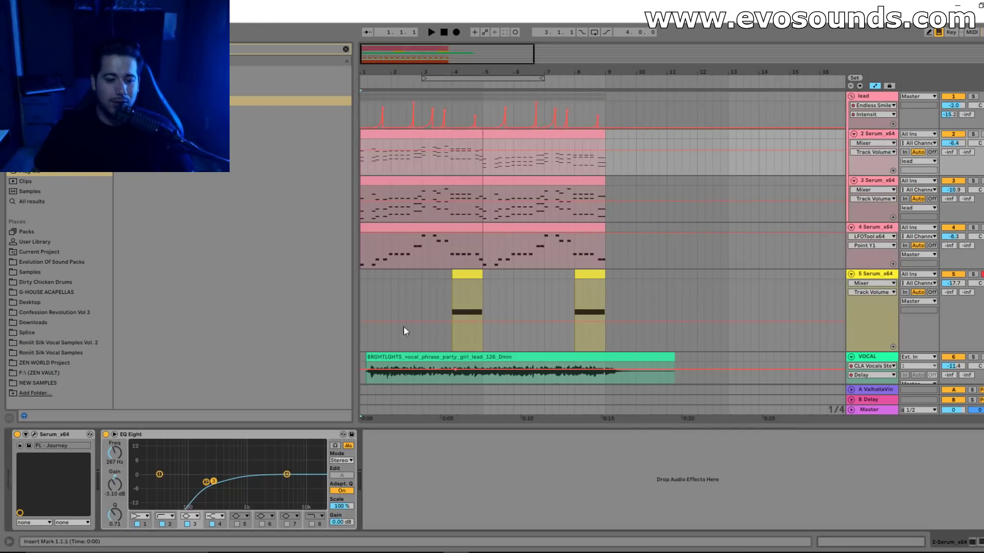
pyautogui.moveTo(360, 45)
pyautogui.mouseDown()
pyautogui.moveTo(360, 66)
pyautogui.moveTo(360, 45)
pyautogui.mouseUp()
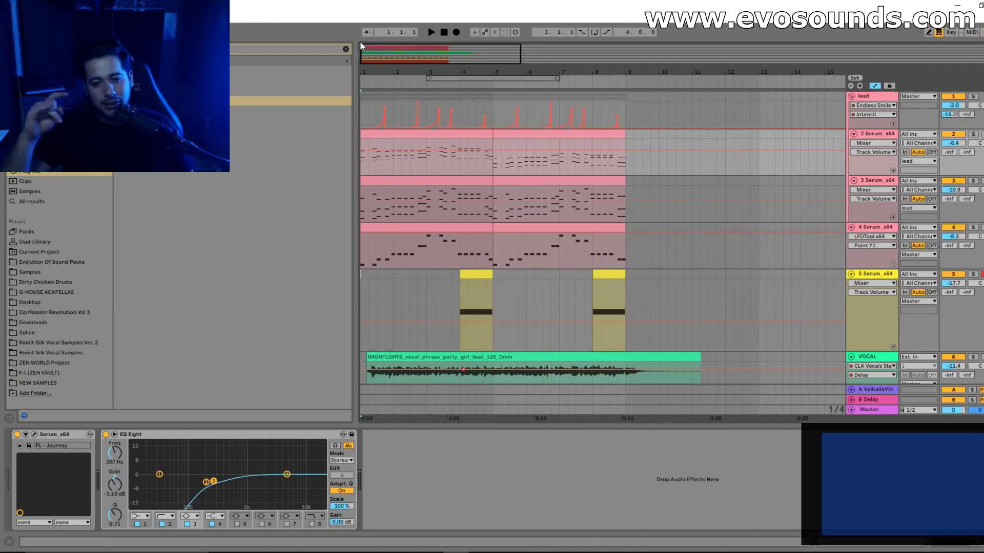
pyautogui.press('space')
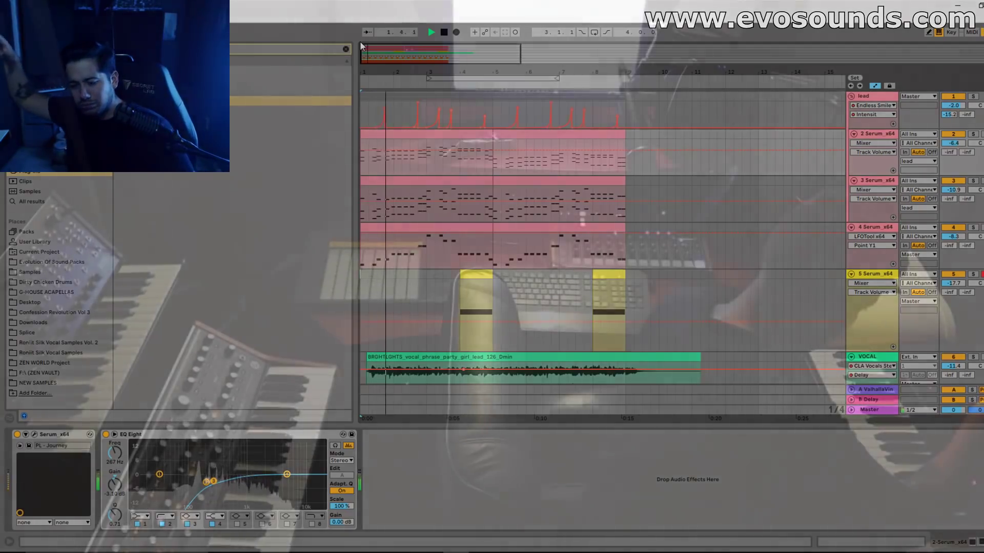